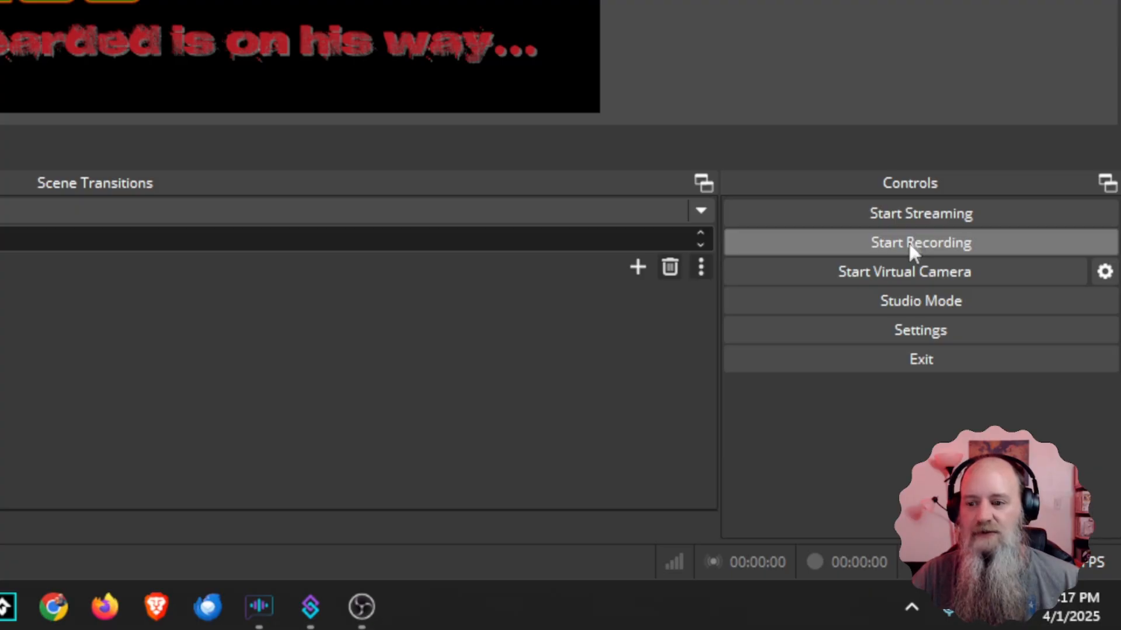
Turn on Studio Mode and check the list of available docks
{"action": "left_click", "coordinate": [938, 306]}
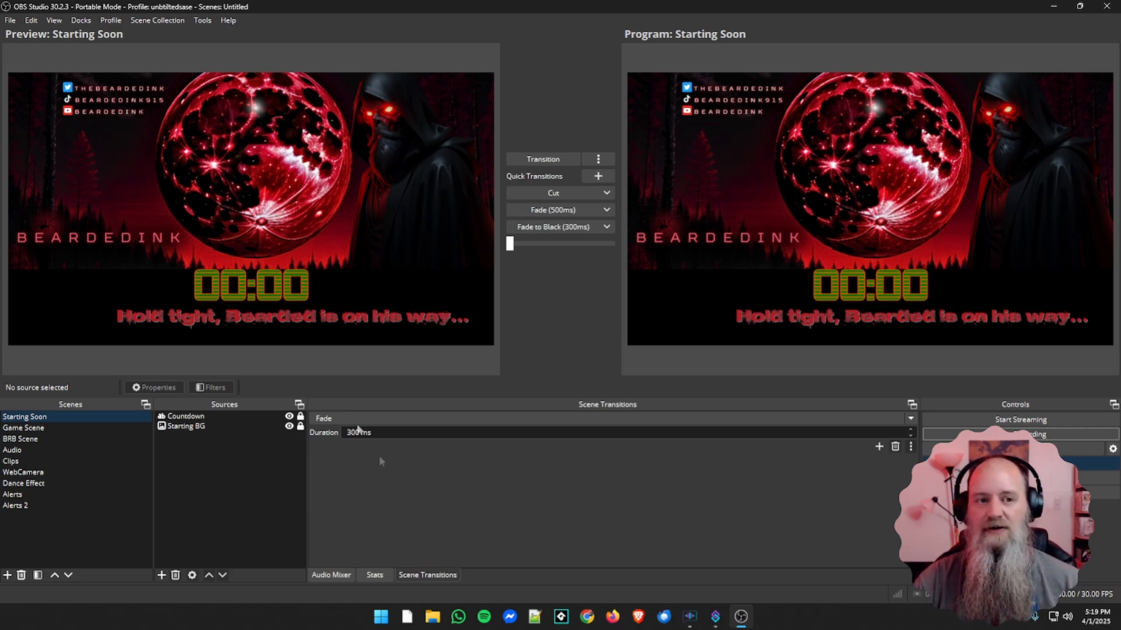
{"action": "left_click", "coordinate": [80, 19]}
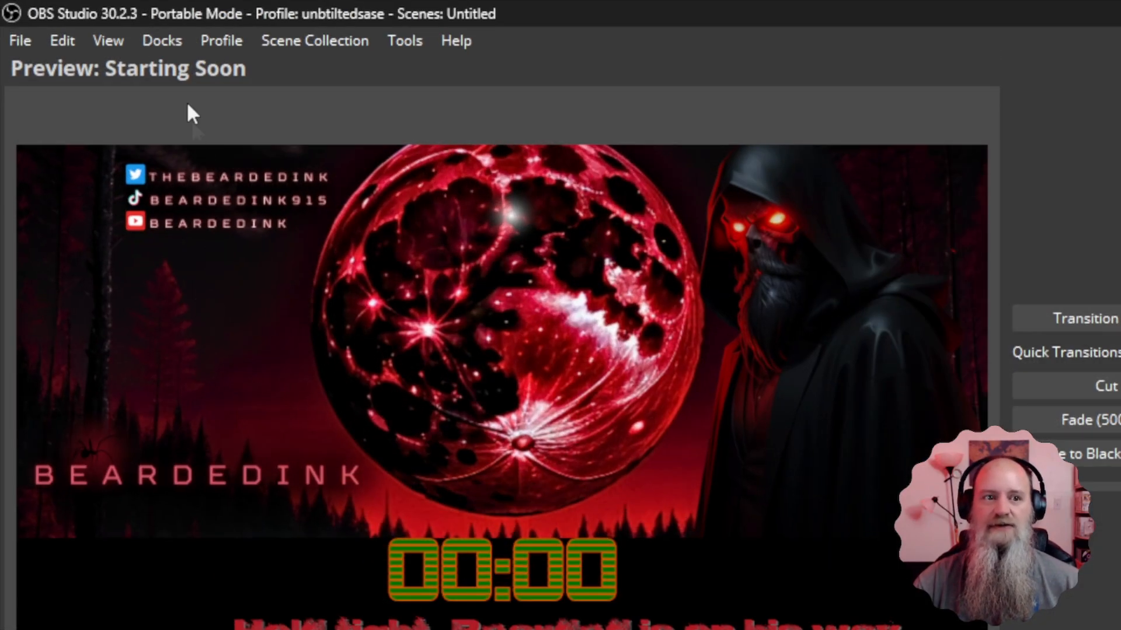
{"action": "left_click", "coordinate": [81, 22]}
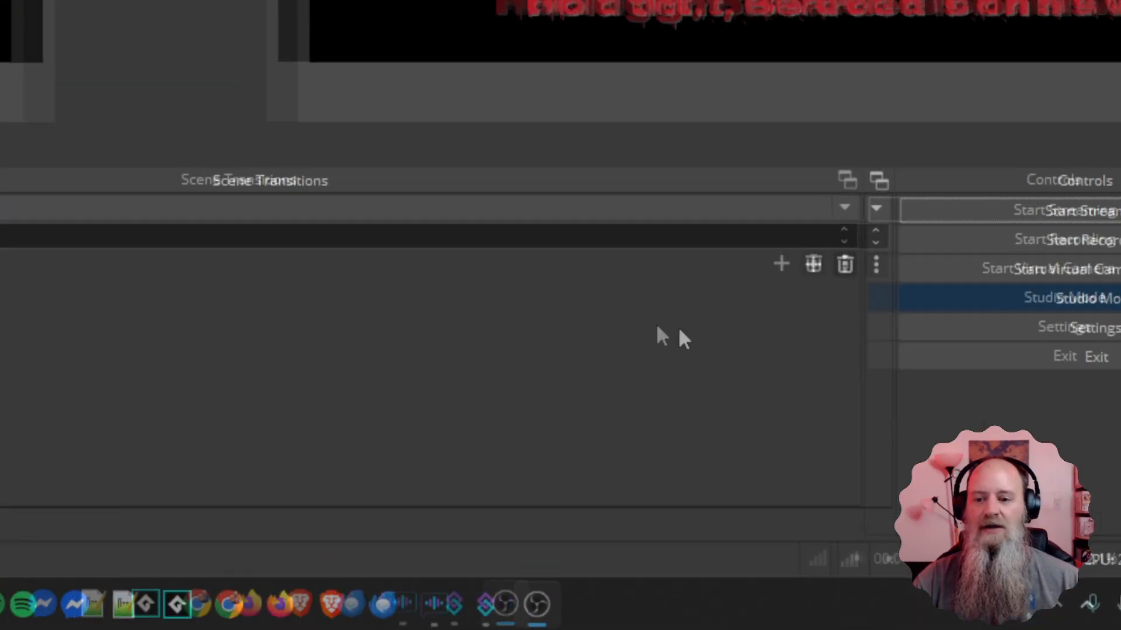
Review the available scene transitions and keep Fade selected
{"action": "left_click", "coordinate": [705, 218]}
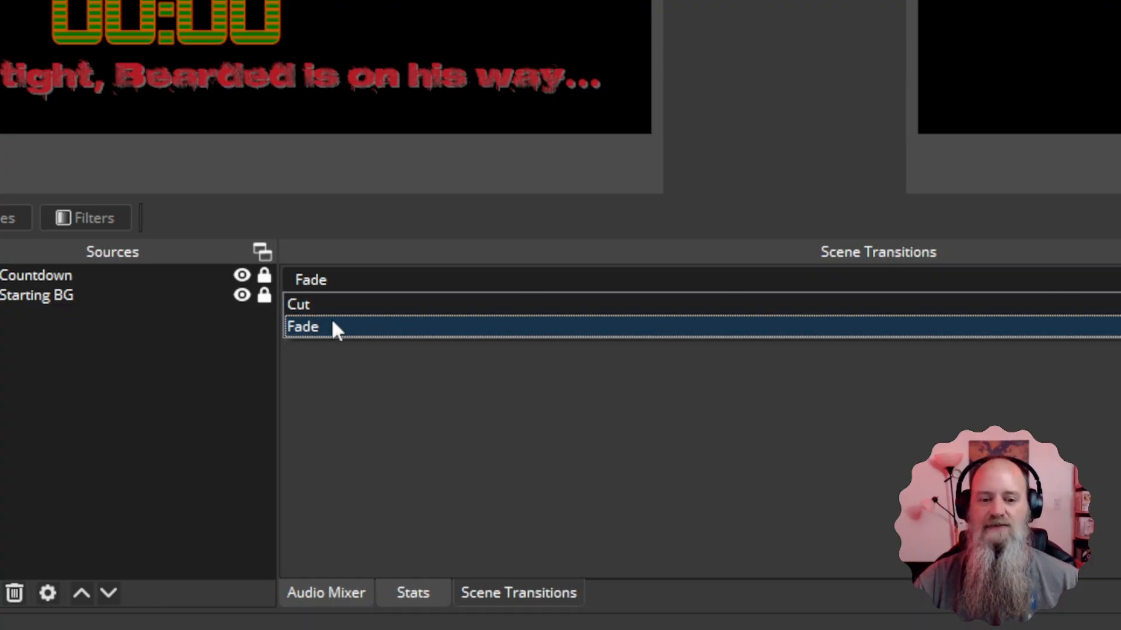
{"action": "left_click", "coordinate": [340, 332]}
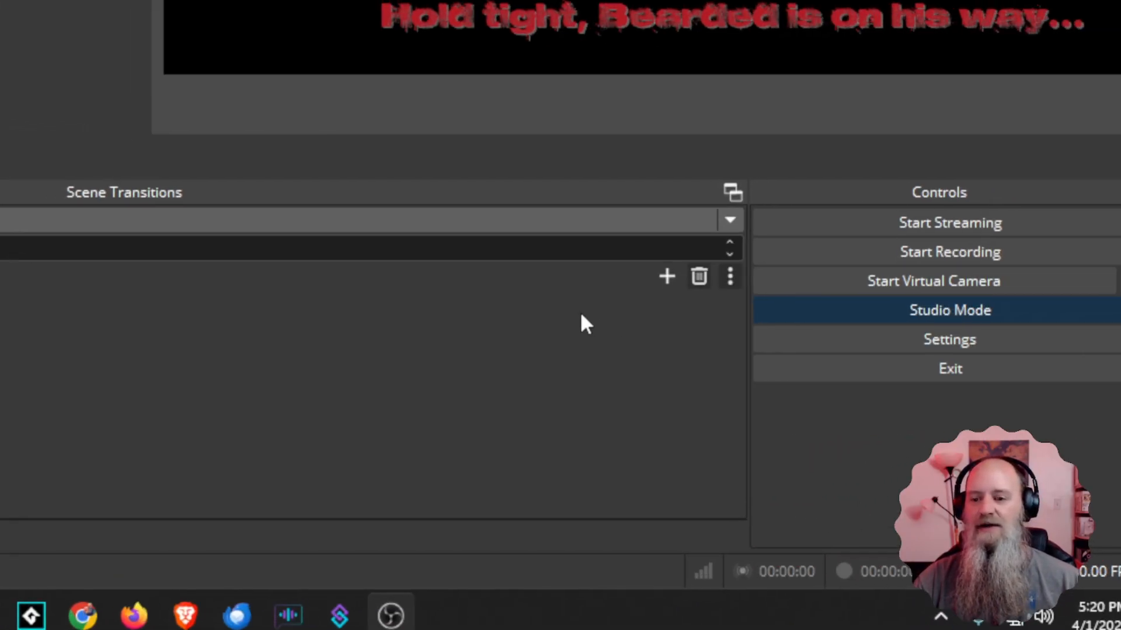
Add a scene transition named Swipe, set its direction to Right, preview it, and keep it selected in the transition list
{"action": "left_click", "coordinate": [642, 287]}
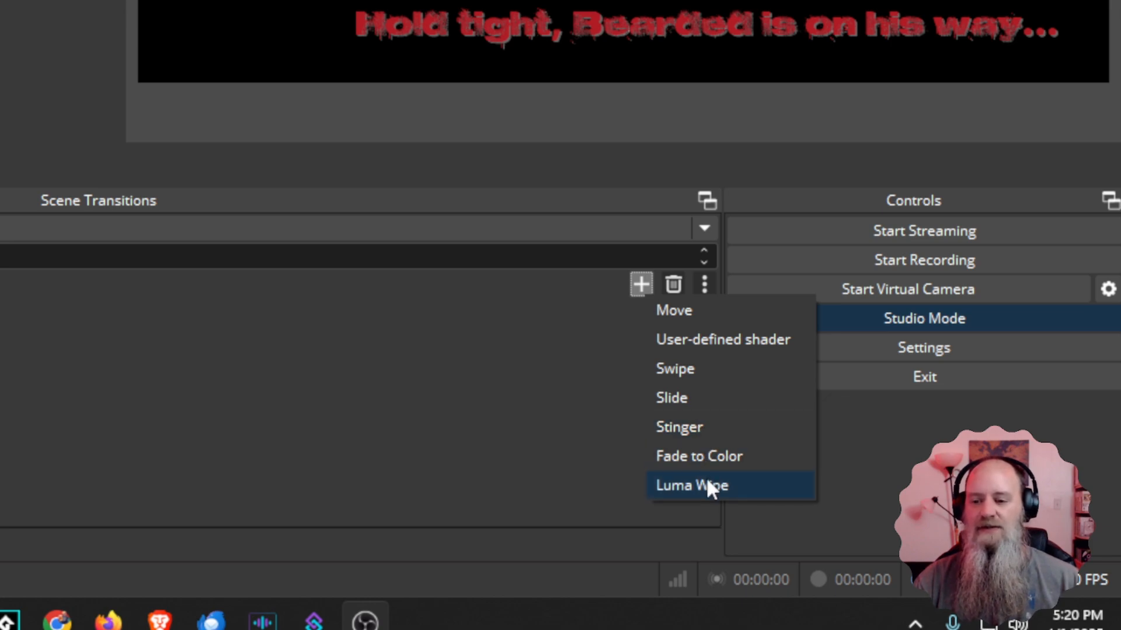
{"action": "left_click", "coordinate": [684, 372]}
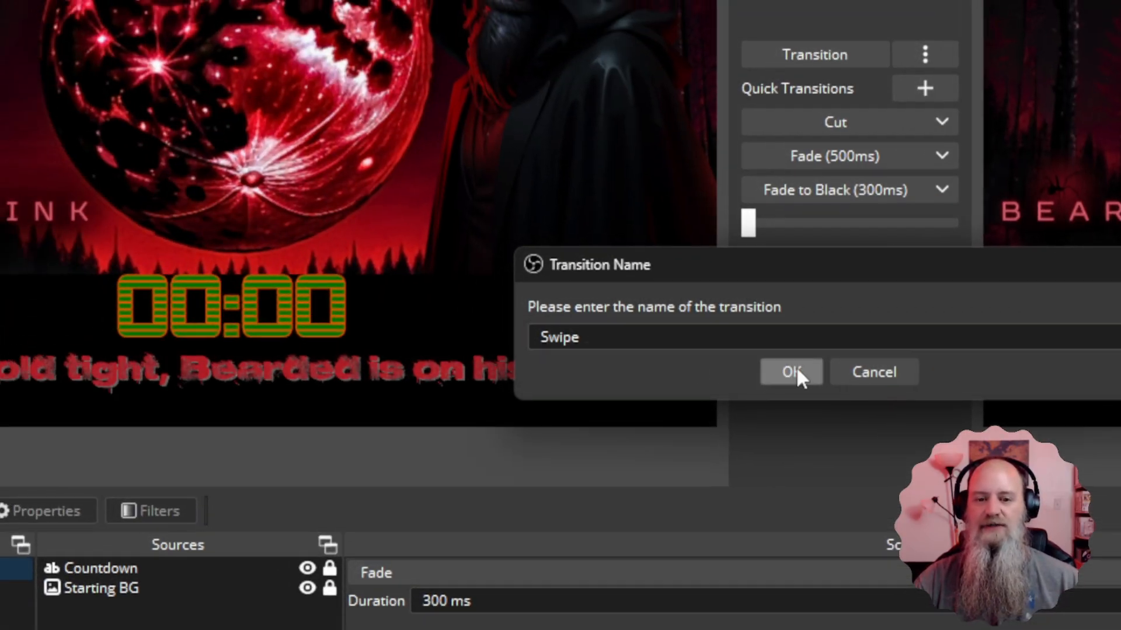
{"action": "left_click", "coordinate": [794, 371]}
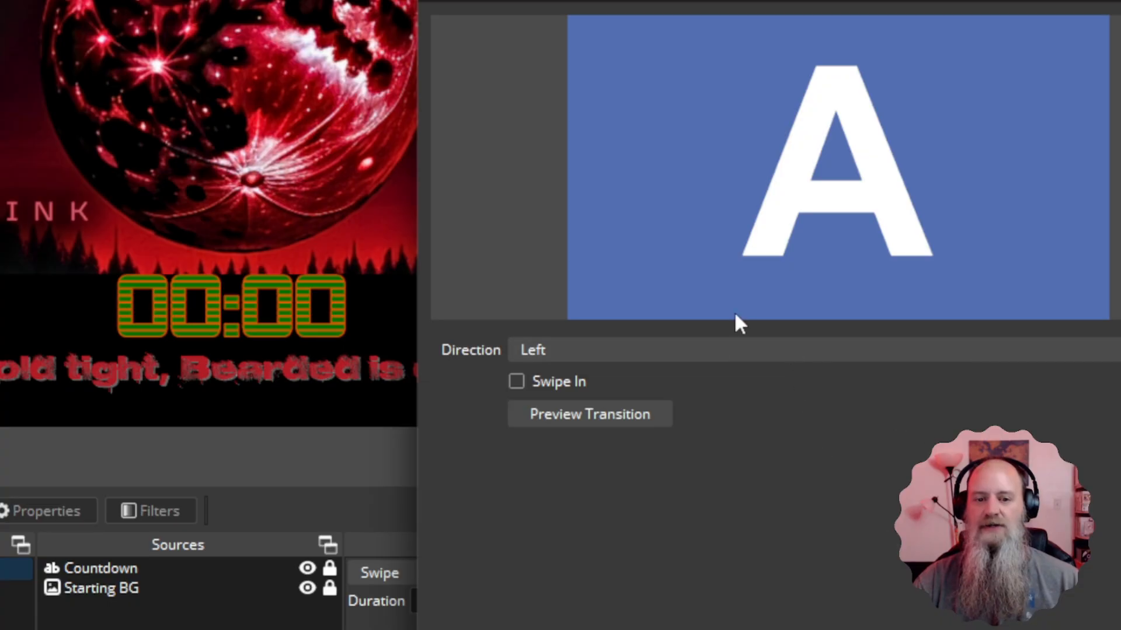
{"action": "left_click", "coordinate": [654, 350]}
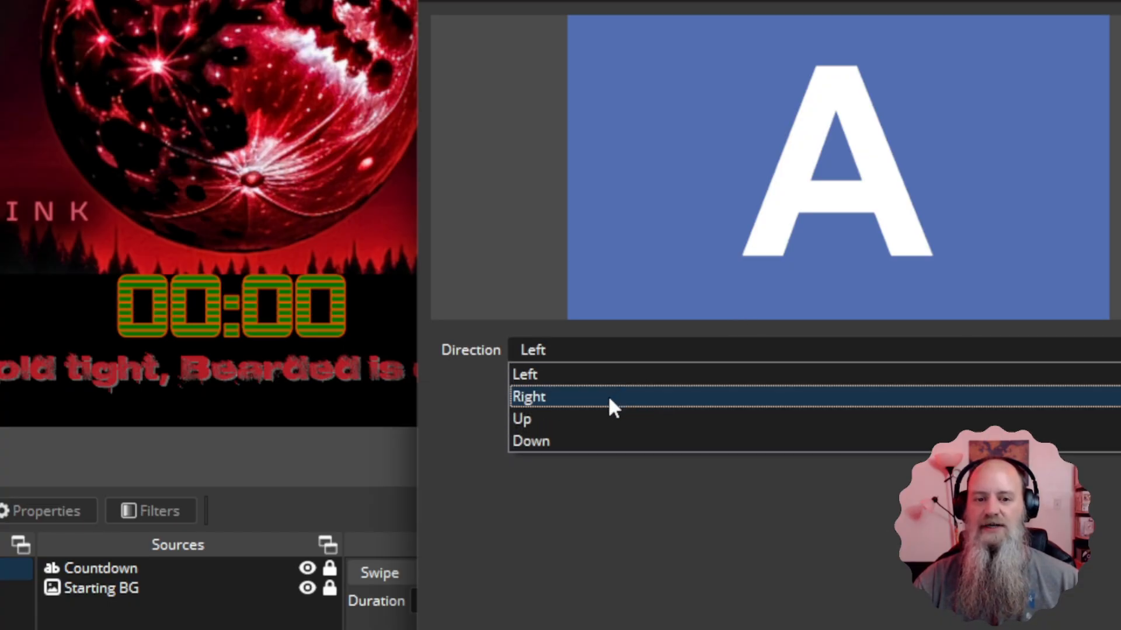
{"action": "left_click", "coordinate": [607, 395]}
{"action": "left_click", "coordinate": [595, 413]}
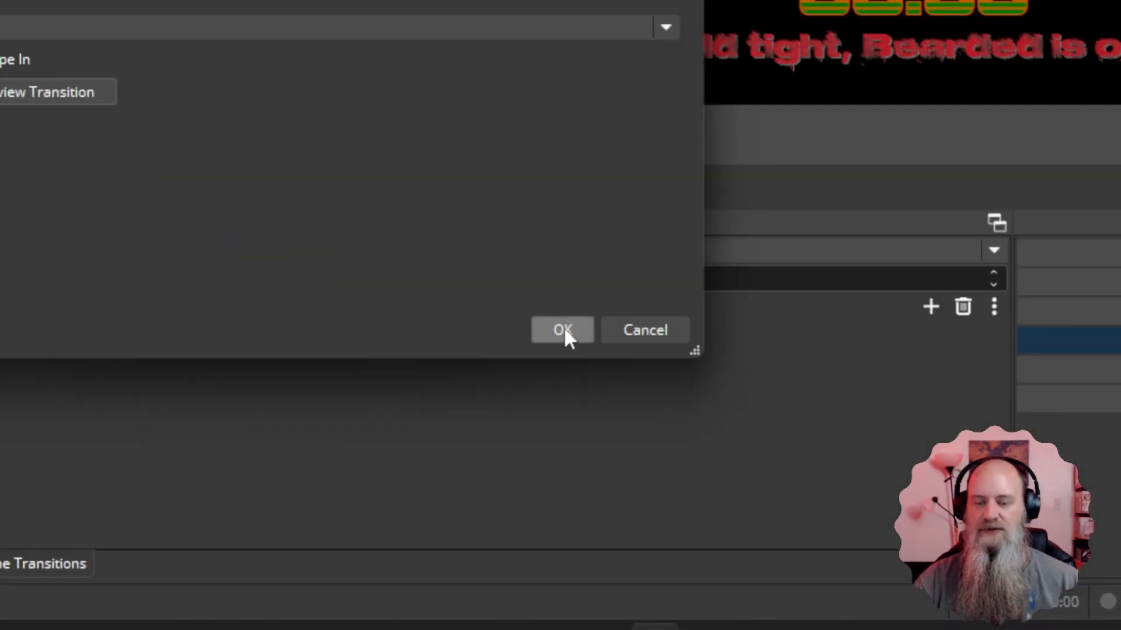
{"action": "left_click", "coordinate": [561, 327]}
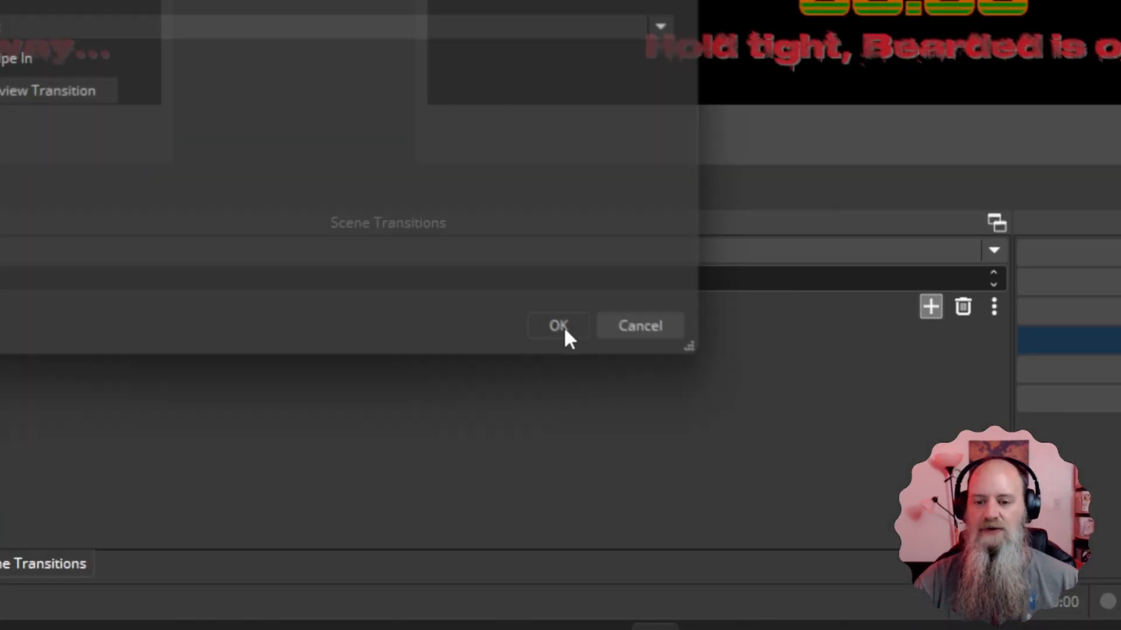
{"action": "left_click", "coordinate": [991, 250]}
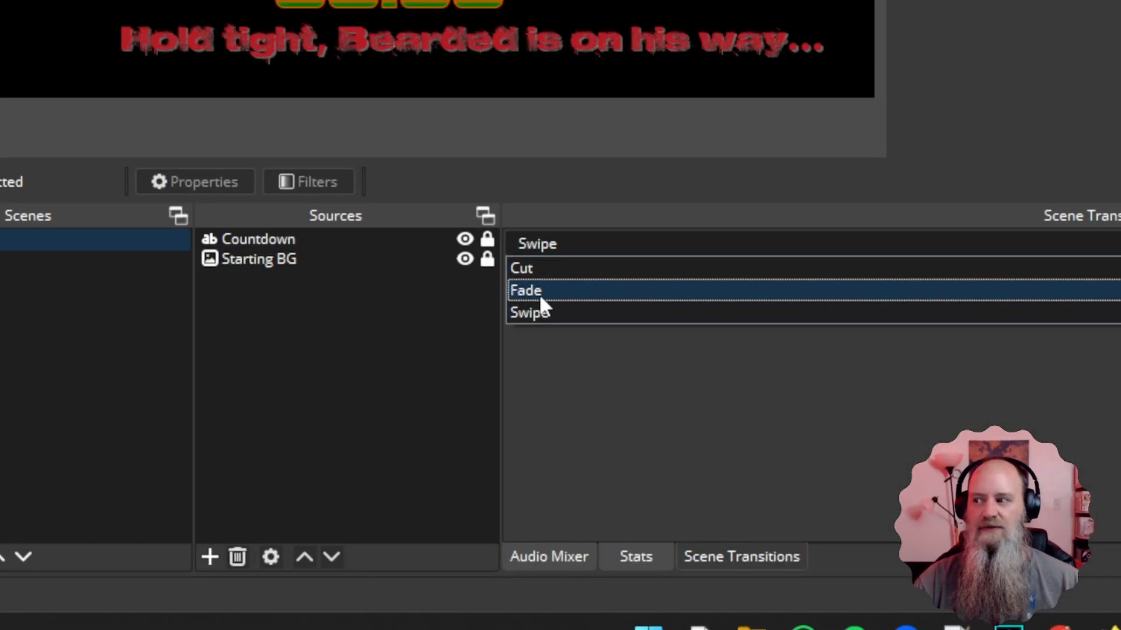
{"action": "left_click", "coordinate": [601, 361]}
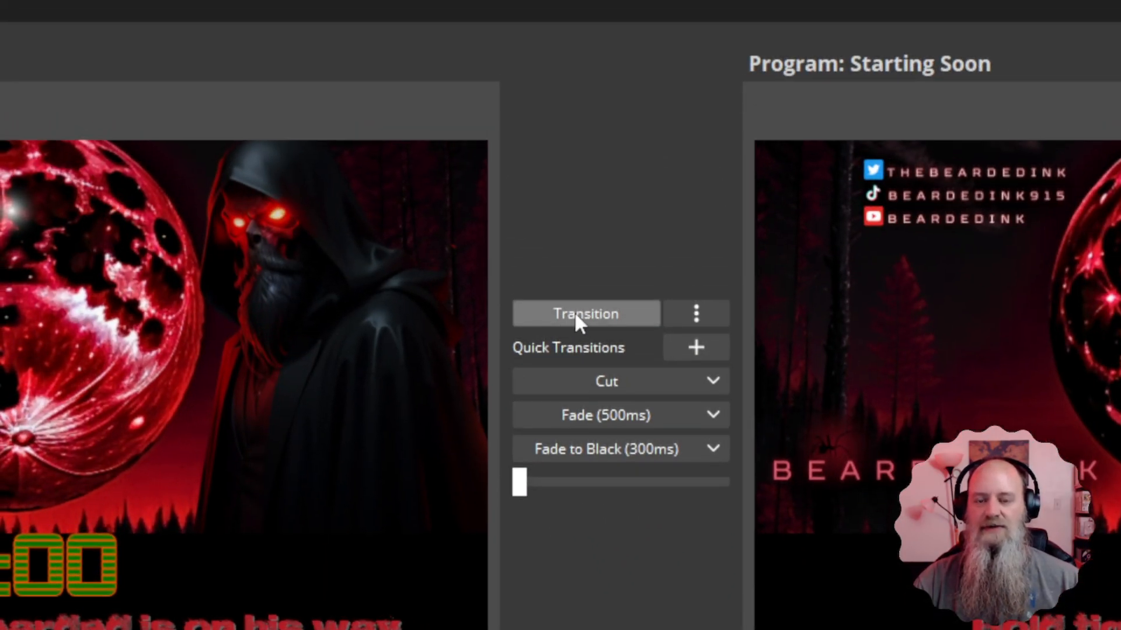
Load Game Scene into the preview and transition it to the program output using Swipe
{"action": "left_click", "coordinate": [574, 311]}
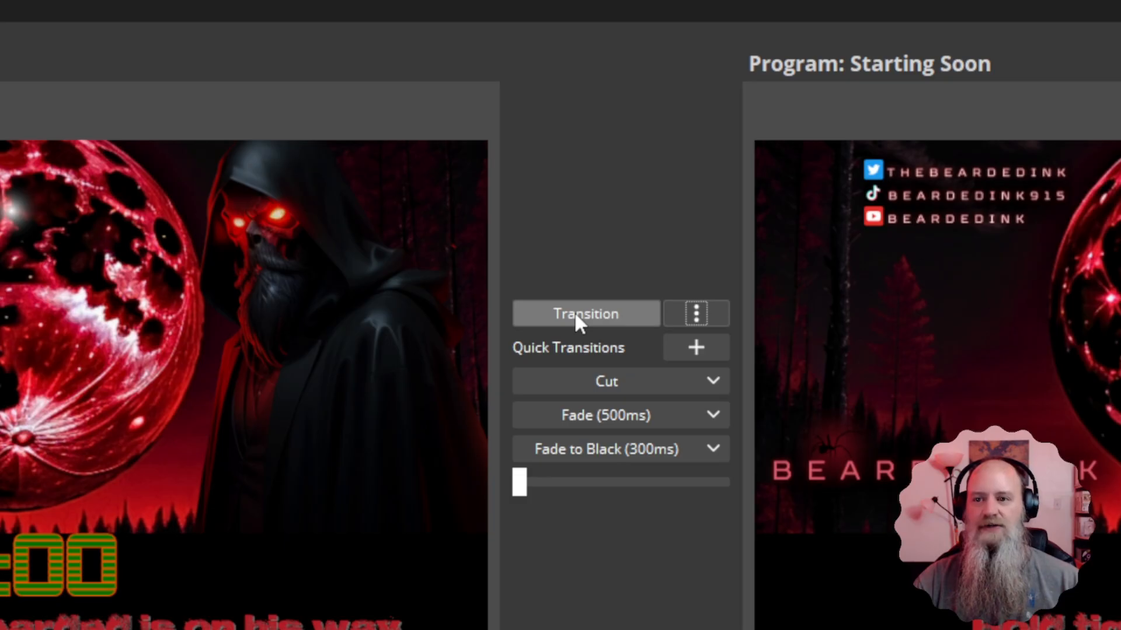
{"action": "left_click", "coordinate": [574, 311]}
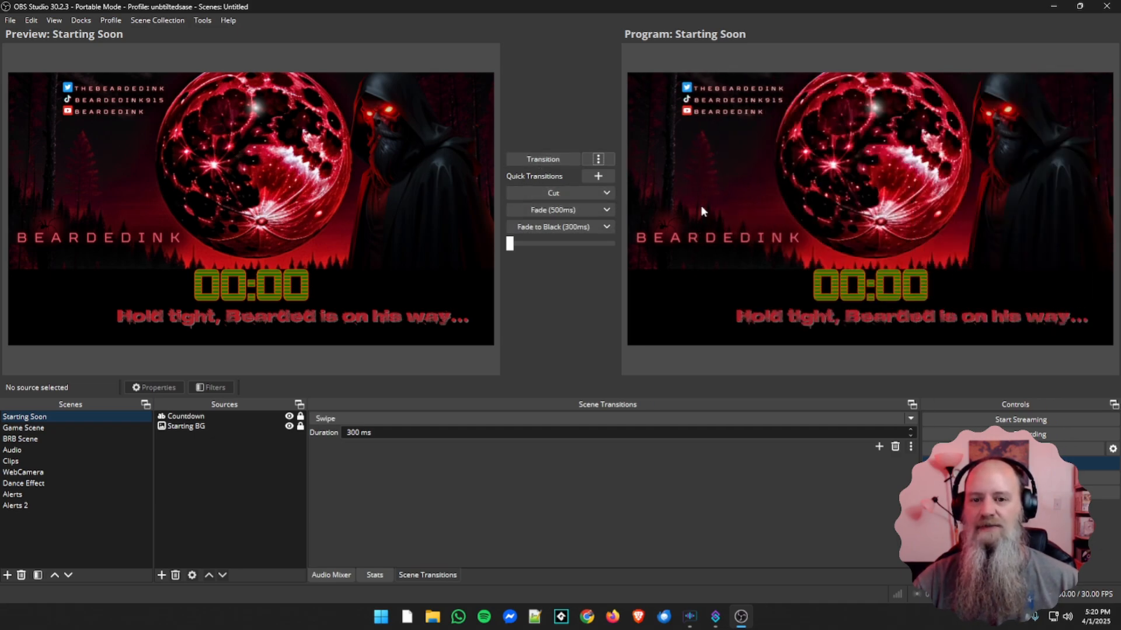
{"action": "left_click", "coordinate": [25, 429]}
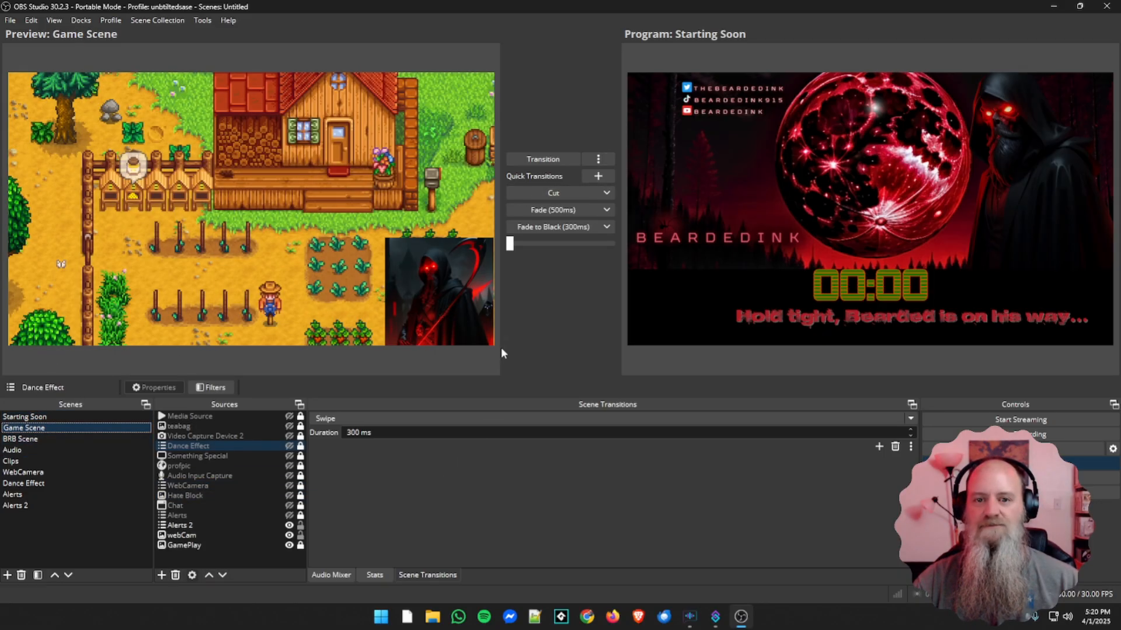
{"action": "left_click", "coordinate": [548, 161]}
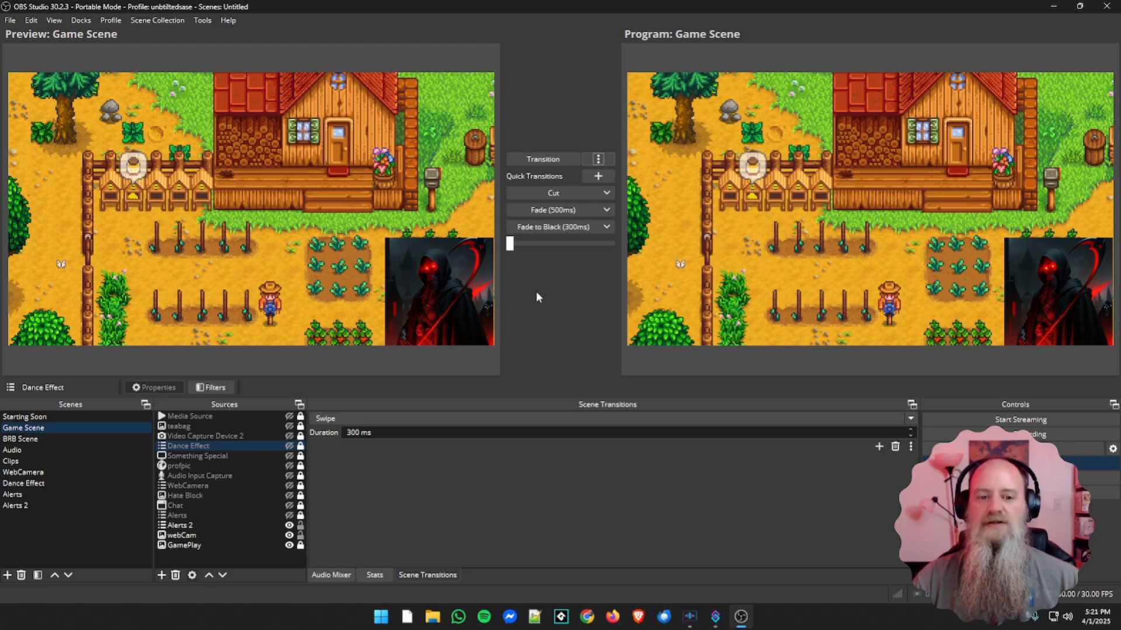
Send Starting Soon to program with the Cut quick transition, and bring Game Scene back with Fade (500ms)
{"action": "left_click", "coordinate": [41, 418]}
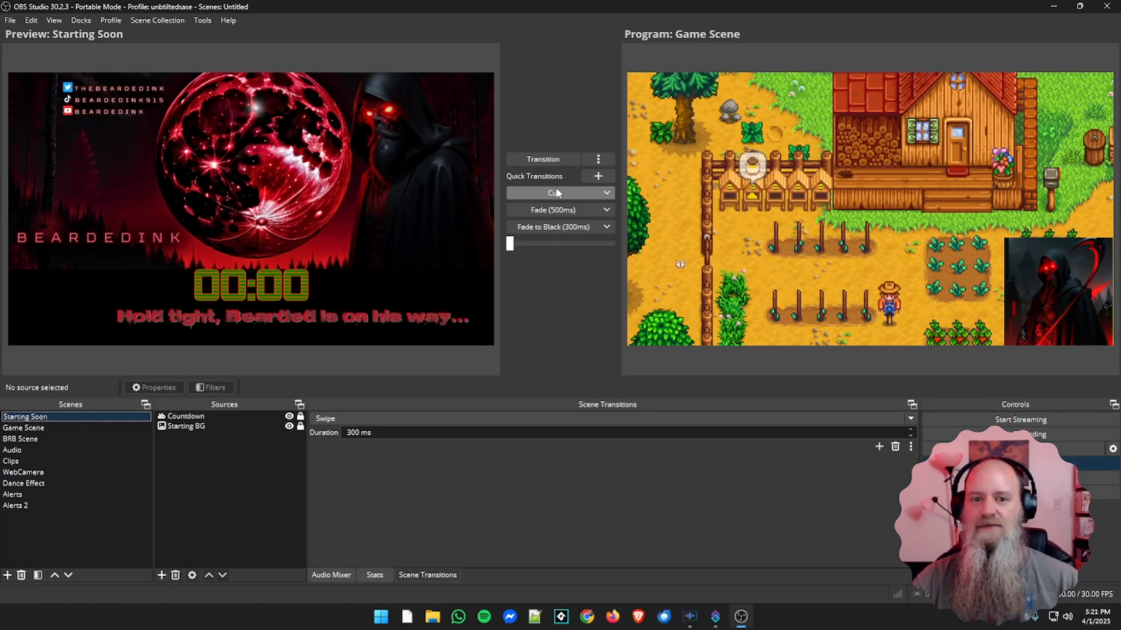
{"action": "left_click", "coordinate": [555, 194]}
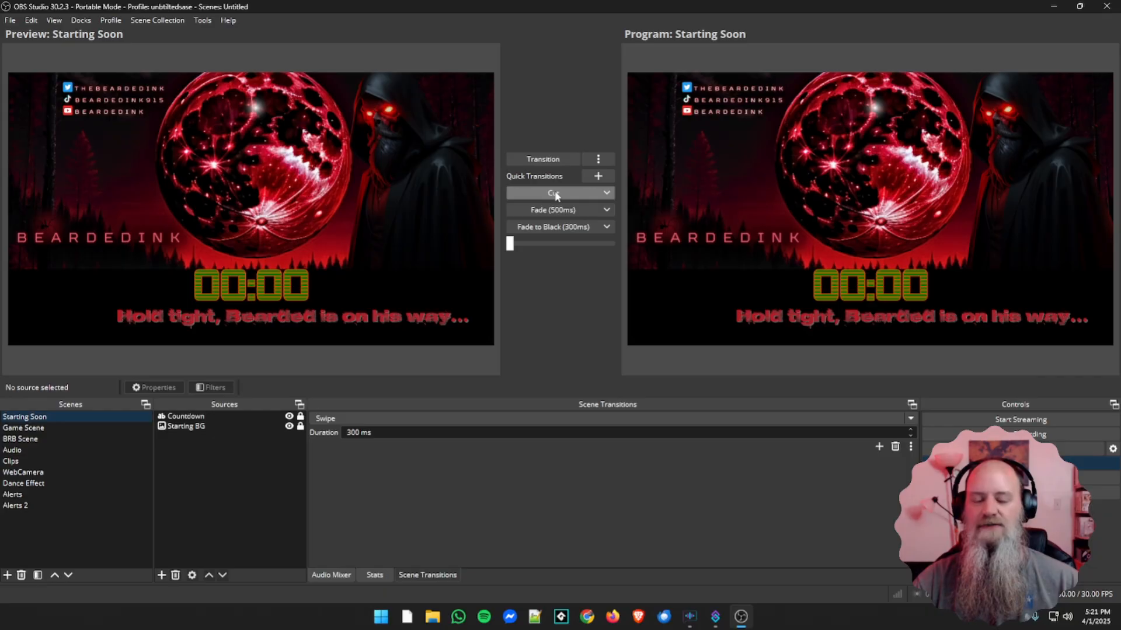
{"action": "left_click", "coordinate": [30, 428]}
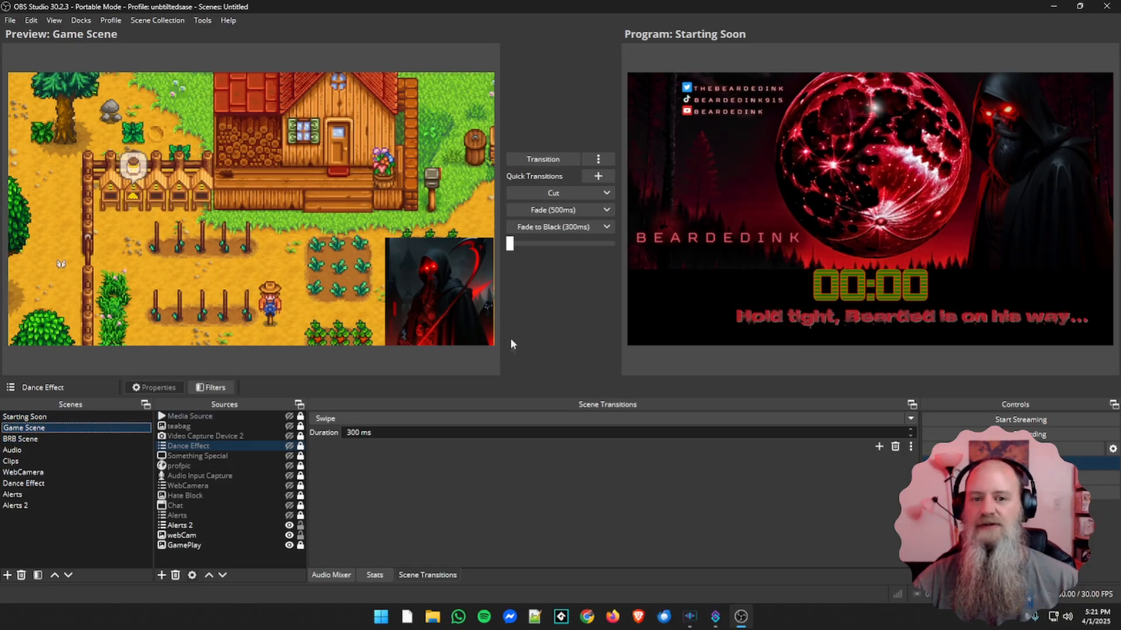
{"action": "left_click", "coordinate": [550, 210]}
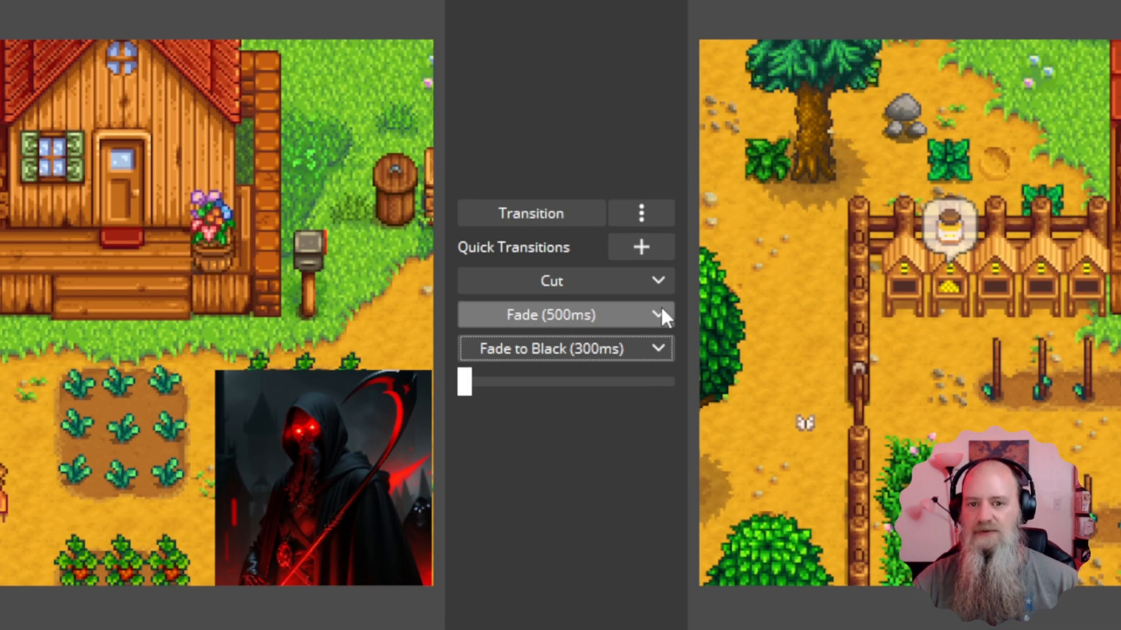
Change the Fade (500ms) quick transition to Swipe and set its duration to 1000 ms
{"action": "left_click", "coordinate": [661, 308]}
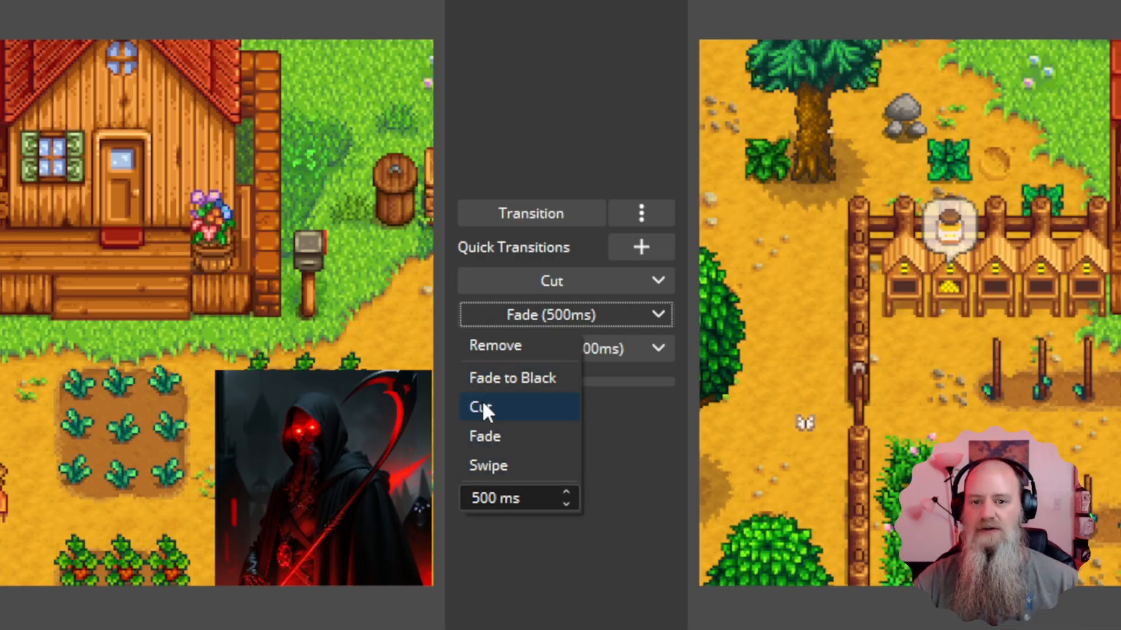
{"action": "left_click", "coordinate": [502, 464]}
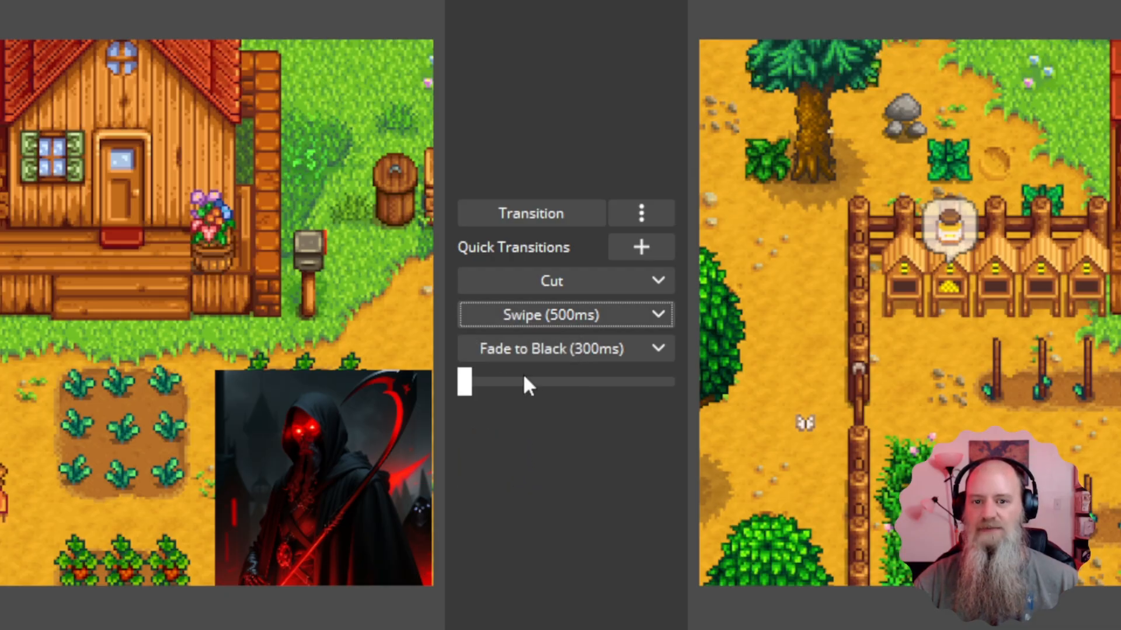
{"action": "left_click", "coordinate": [659, 315]}
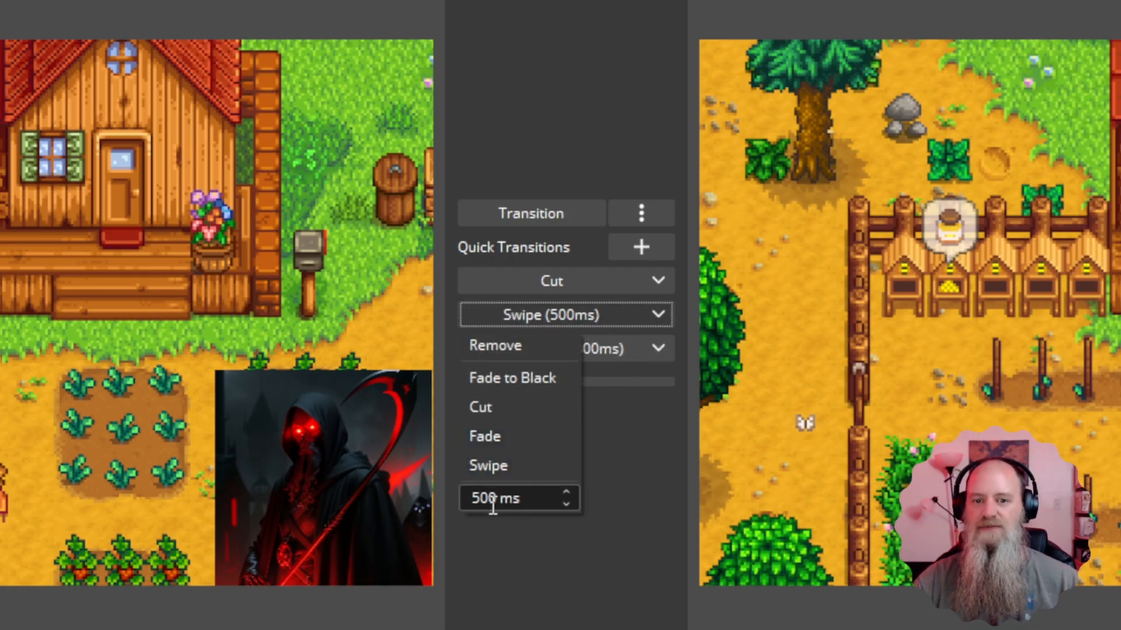
{"action": "left_click_drag", "start_coordinate": [495, 500], "coordinate": [472, 501]}
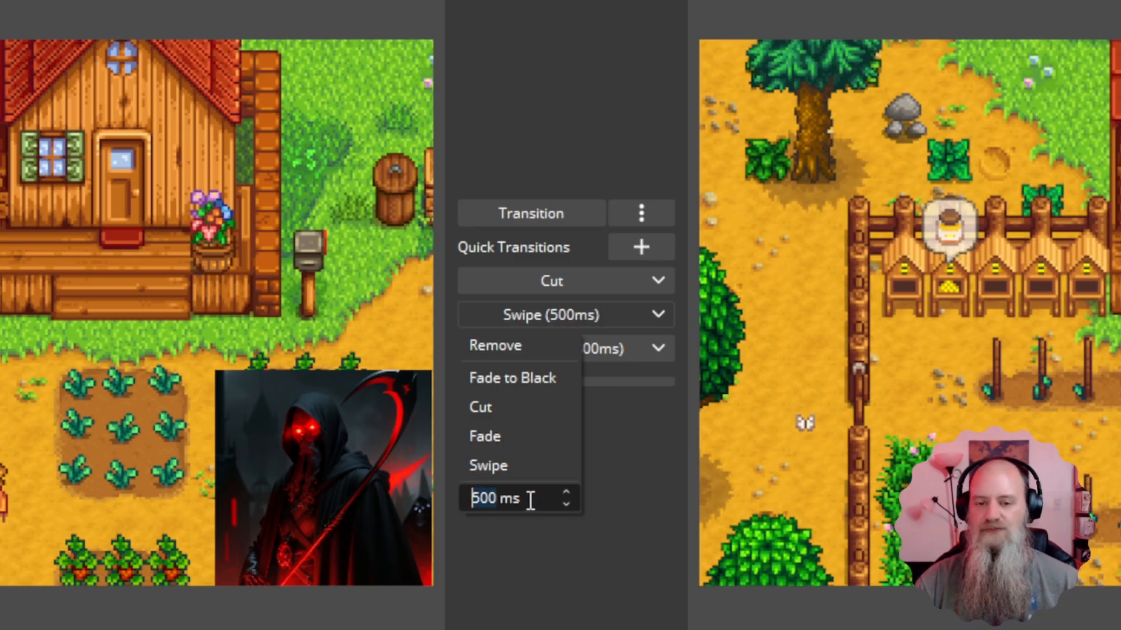
{"action": "type", "text": "1000"}
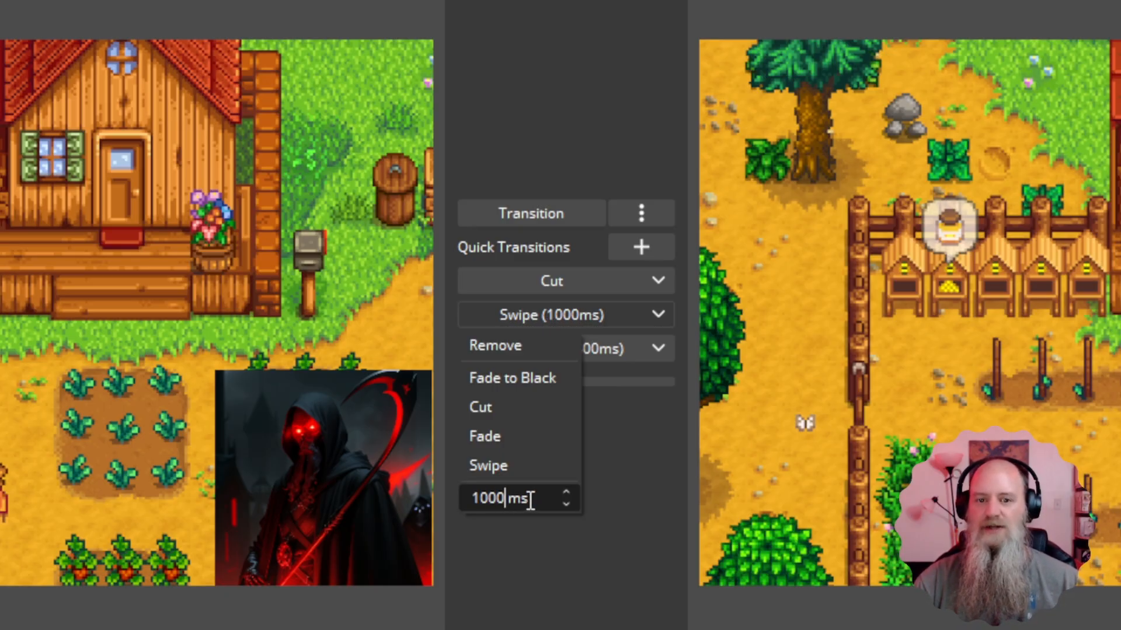
{"action": "left_click", "coordinate": [591, 492]}
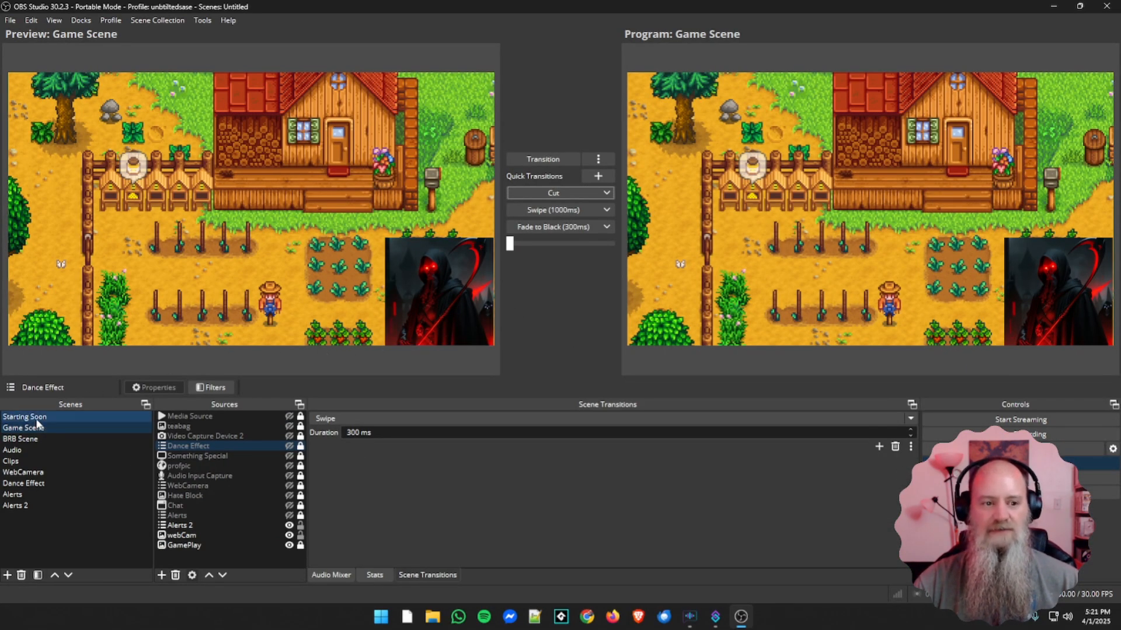
Load Starting Soon into the preview and send it to program with the Swipe (1000ms) quick transition
{"action": "left_click", "coordinate": [36, 419]}
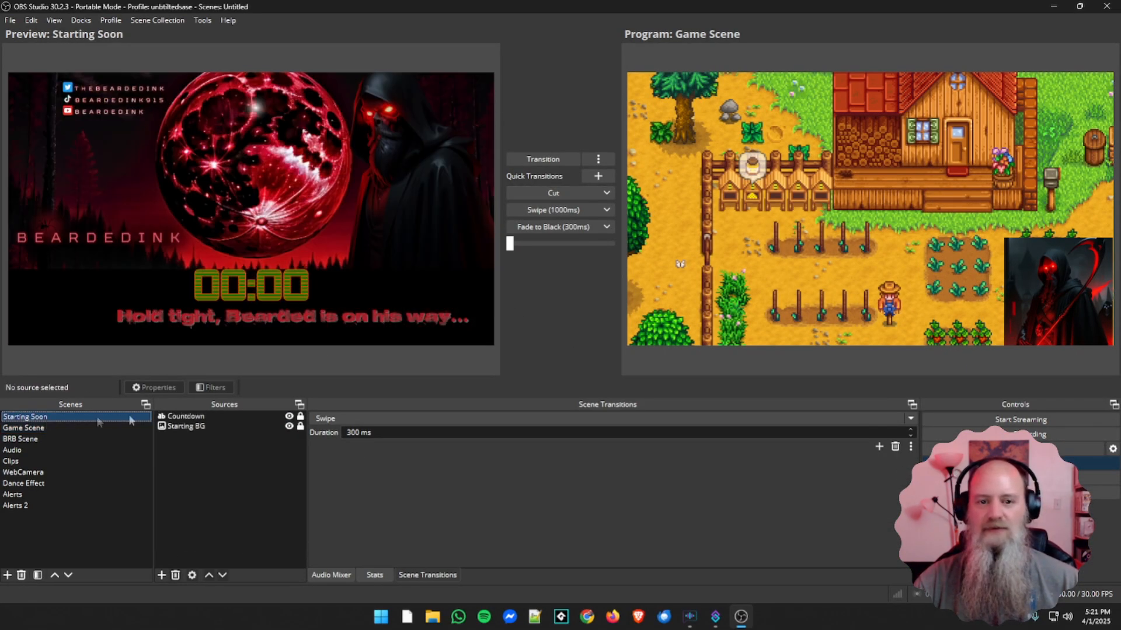
{"action": "left_click", "coordinate": [555, 211]}
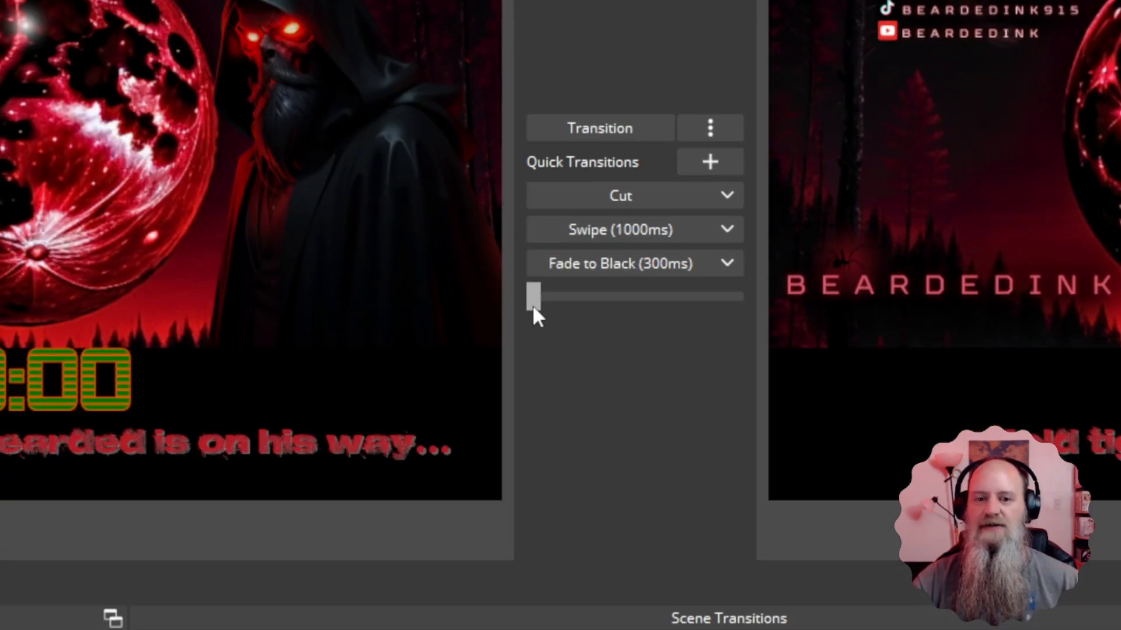
{"action": "mouse_move", "coordinate": [533, 308]}
{"action": "left_mouse_down"}
{"action": "mouse_move", "coordinate": [620, 310]}
{"action": "mouse_move", "coordinate": [533, 310]}
{"action": "left_mouse_up"}
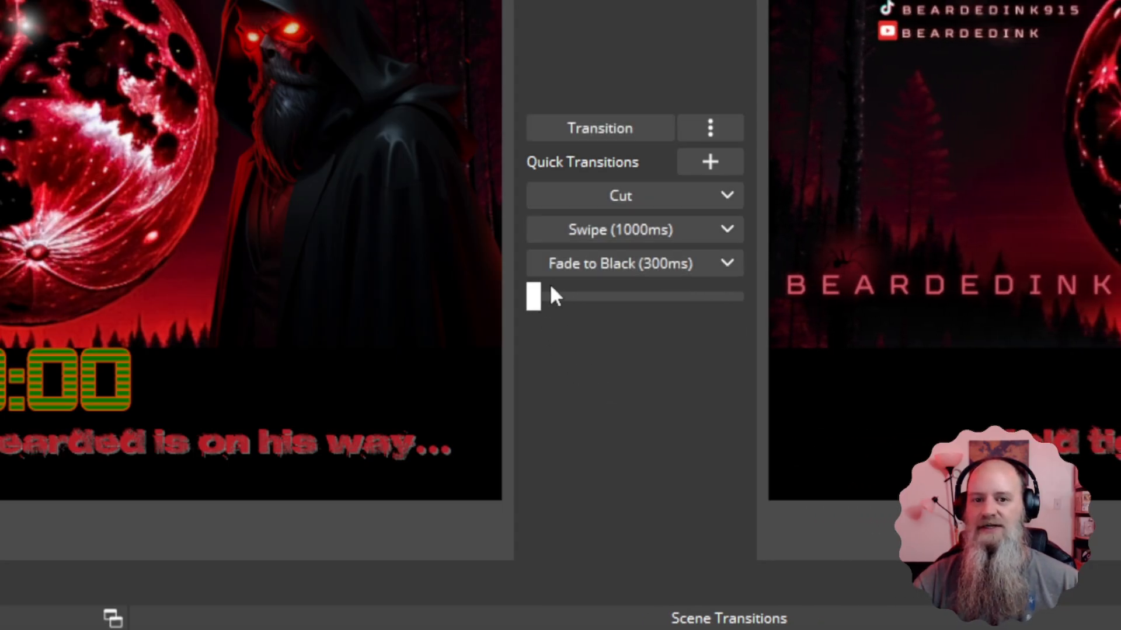
{"action": "left_click_drag", "start_coordinate": [533, 296], "coordinate": [544, 320]}
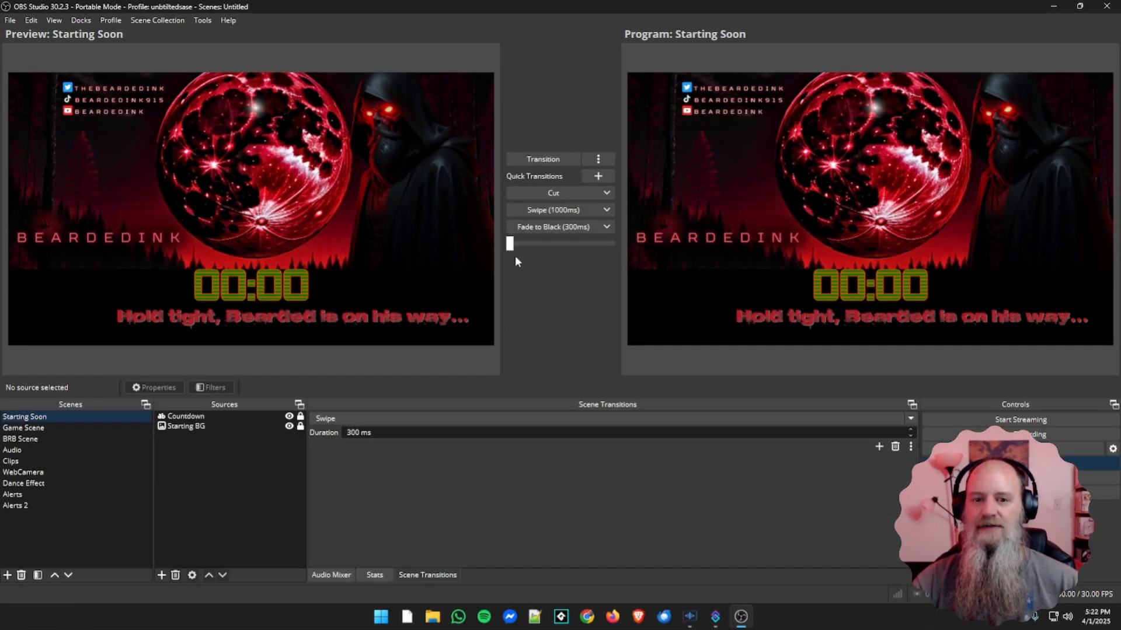
Set the scene transition to Fade and move Game Scene from preview to program manually with the T-bar slider
{"action": "left_click", "coordinate": [615, 418]}
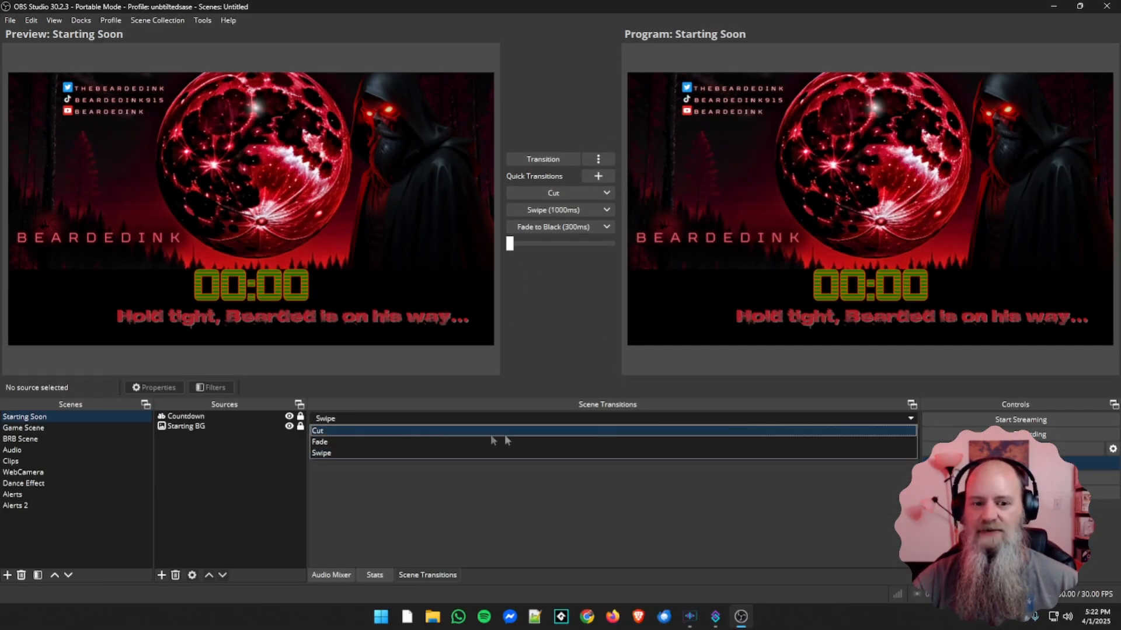
{"action": "left_click", "coordinate": [324, 442]}
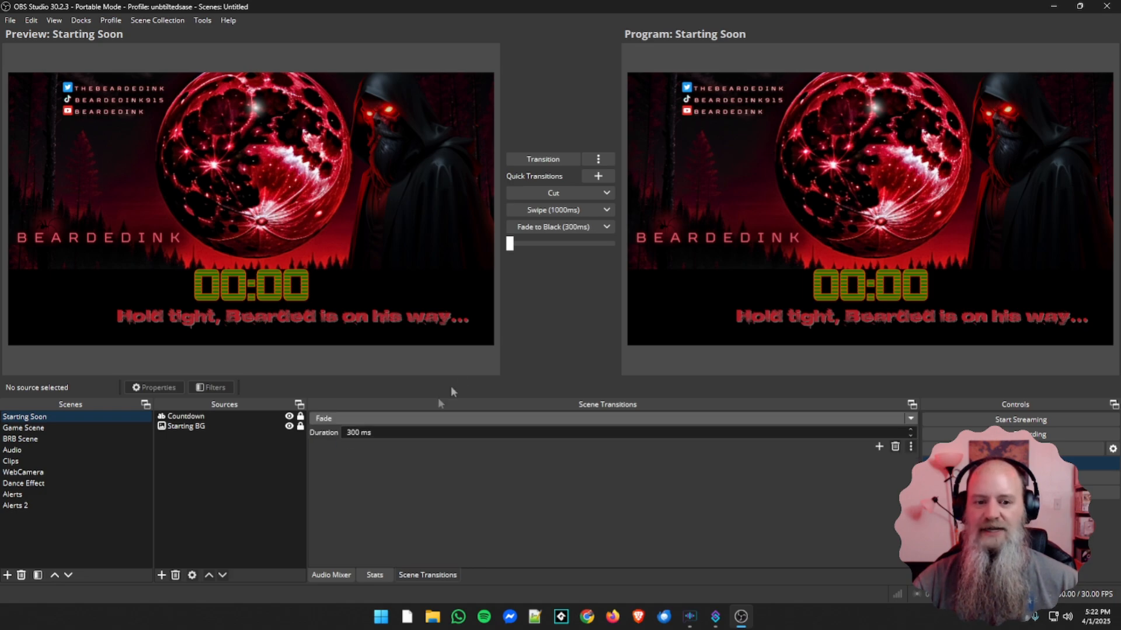
{"action": "left_click_drag", "start_coordinate": [516, 244], "coordinate": [613, 248]}
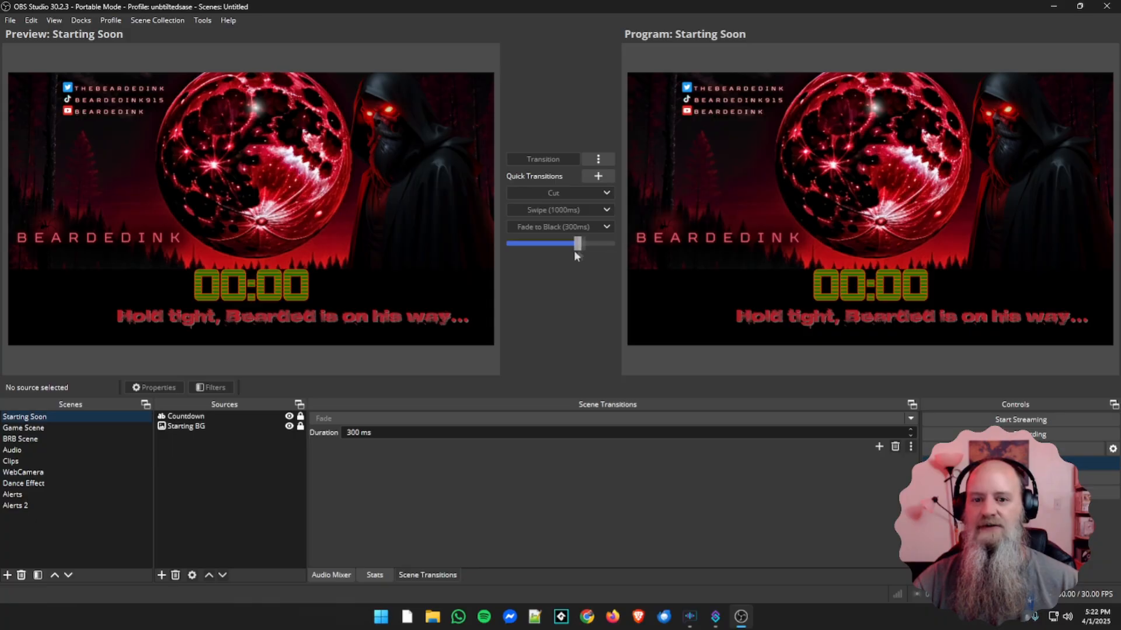
{"action": "left_click", "coordinate": [34, 431]}
{"action": "left_click_drag", "start_coordinate": [508, 246], "coordinate": [644, 250]}
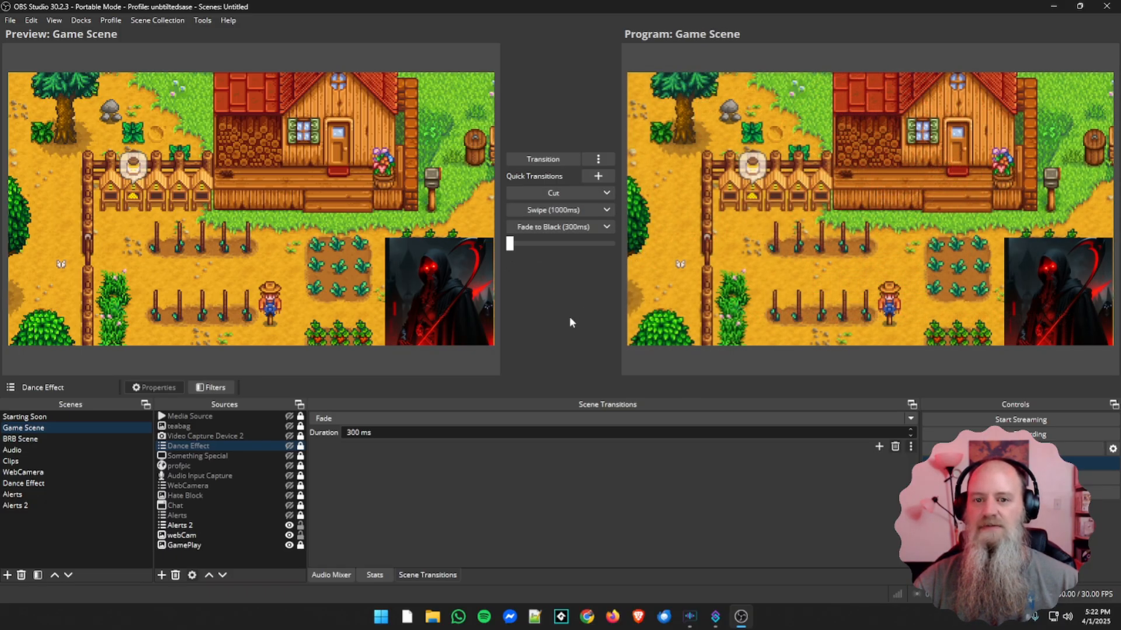
Load Starting Soon into the preview, enable Swap Preview/Program Scenes After Transitioning, and transition the scene to program
{"action": "left_click", "coordinate": [25, 417]}
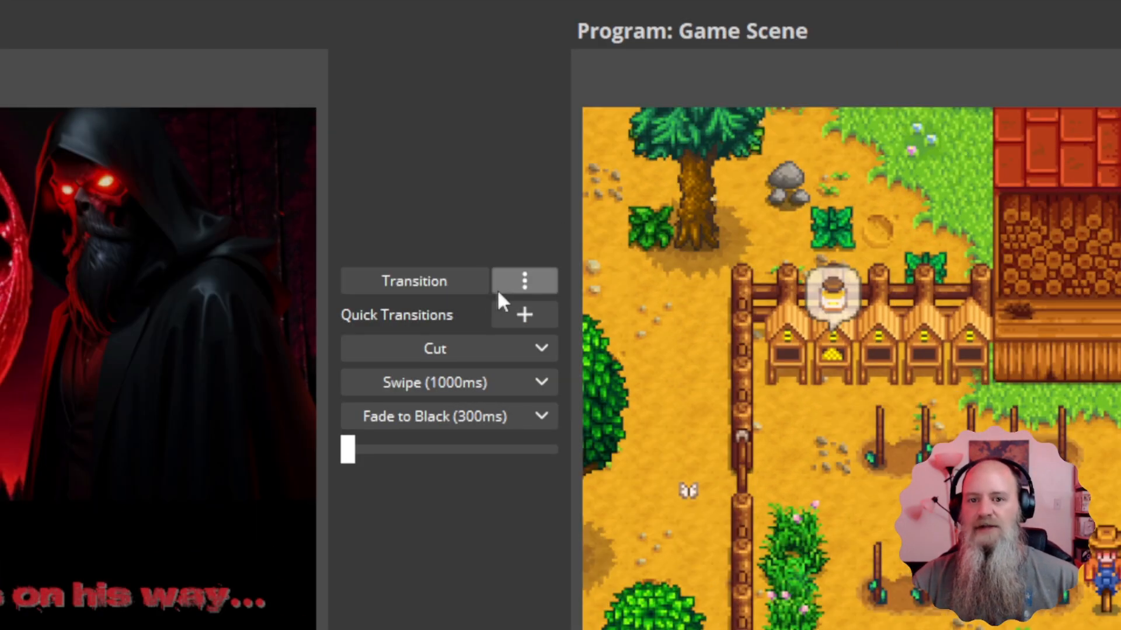
{"action": "left_click", "coordinate": [598, 314]}
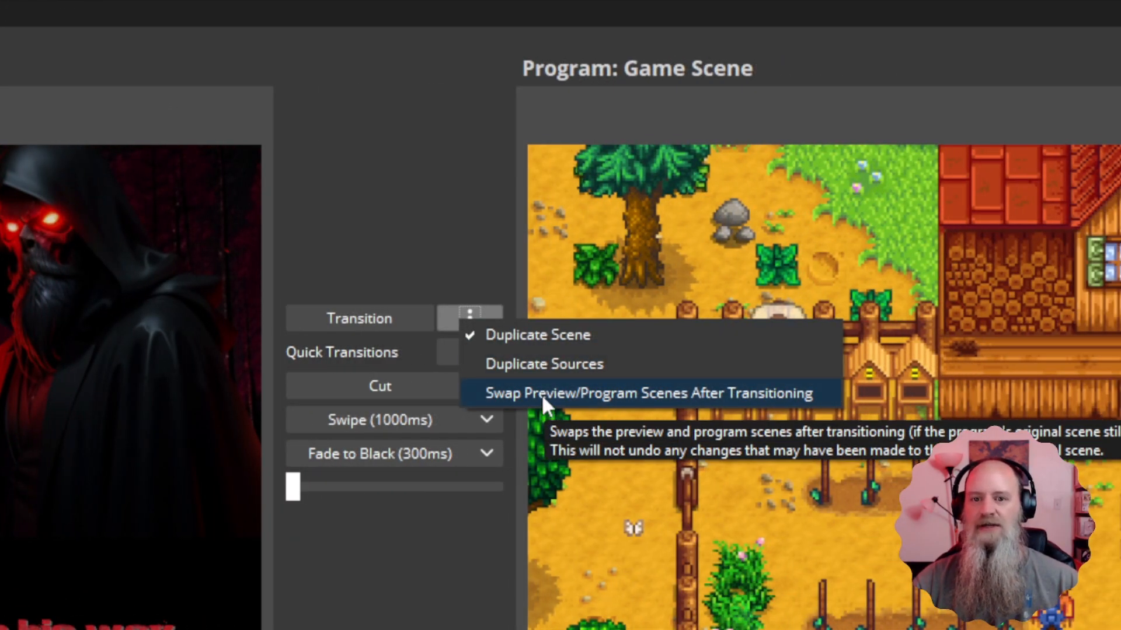
{"action": "left_click", "coordinate": [541, 393]}
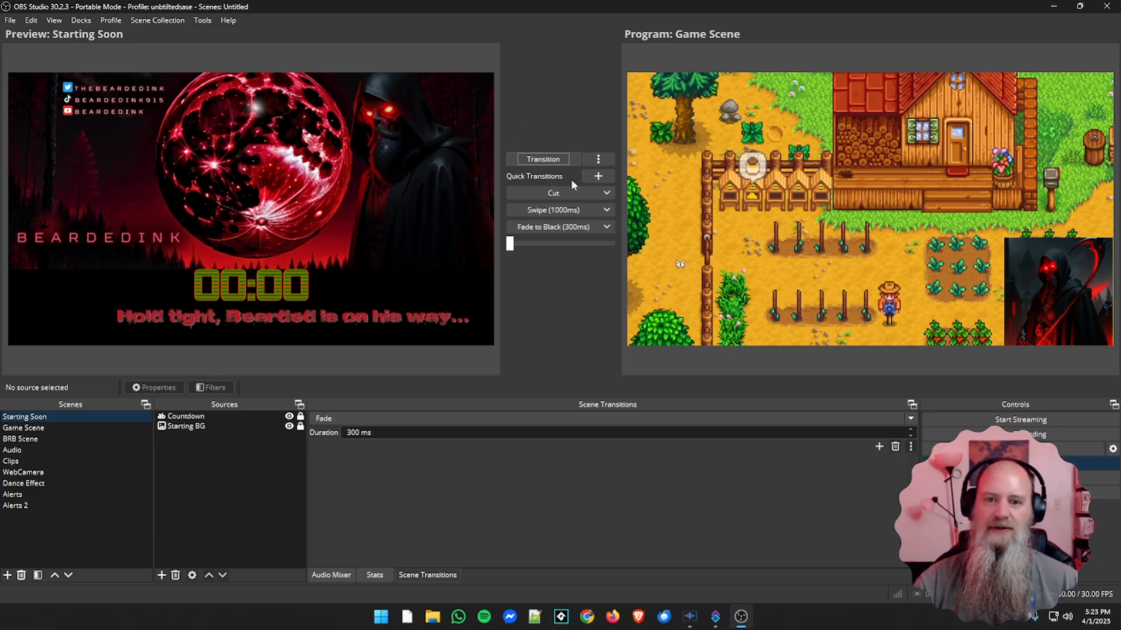
{"action": "left_click", "coordinate": [548, 161]}
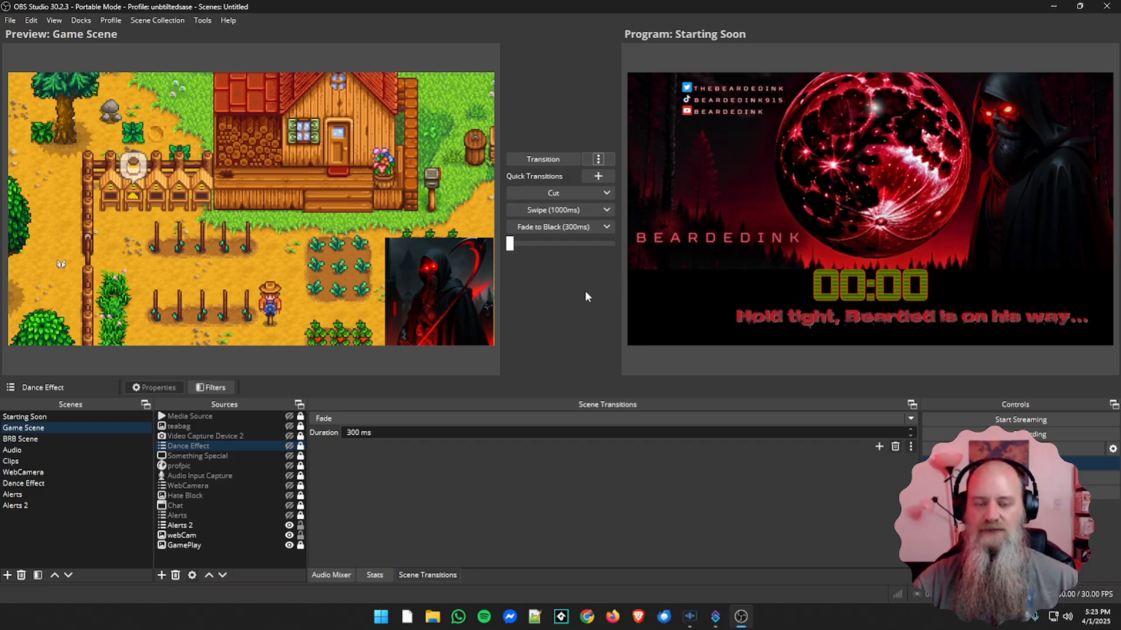
Enlarge the webCam image in Game Scene to about 1267 px from the left and 429 px from the top, and transition it to program
{"action": "left_click", "coordinate": [390, 252]}
{"action": "left_click_drag", "start_coordinate": [387, 243], "coordinate": [330, 182]}
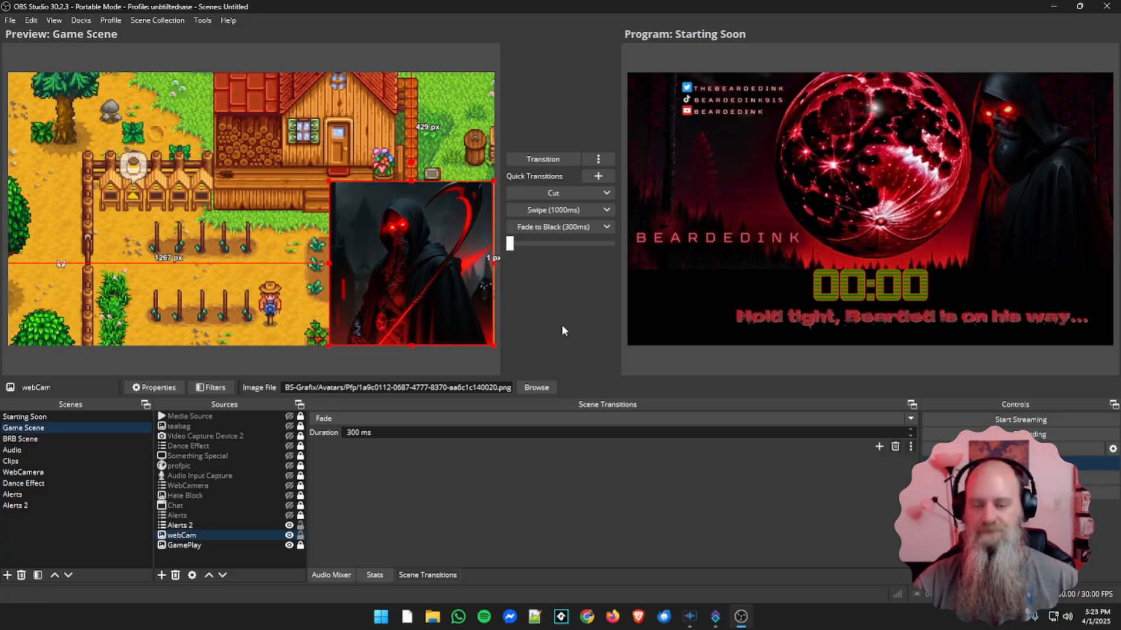
{"action": "left_click", "coordinate": [541, 160]}
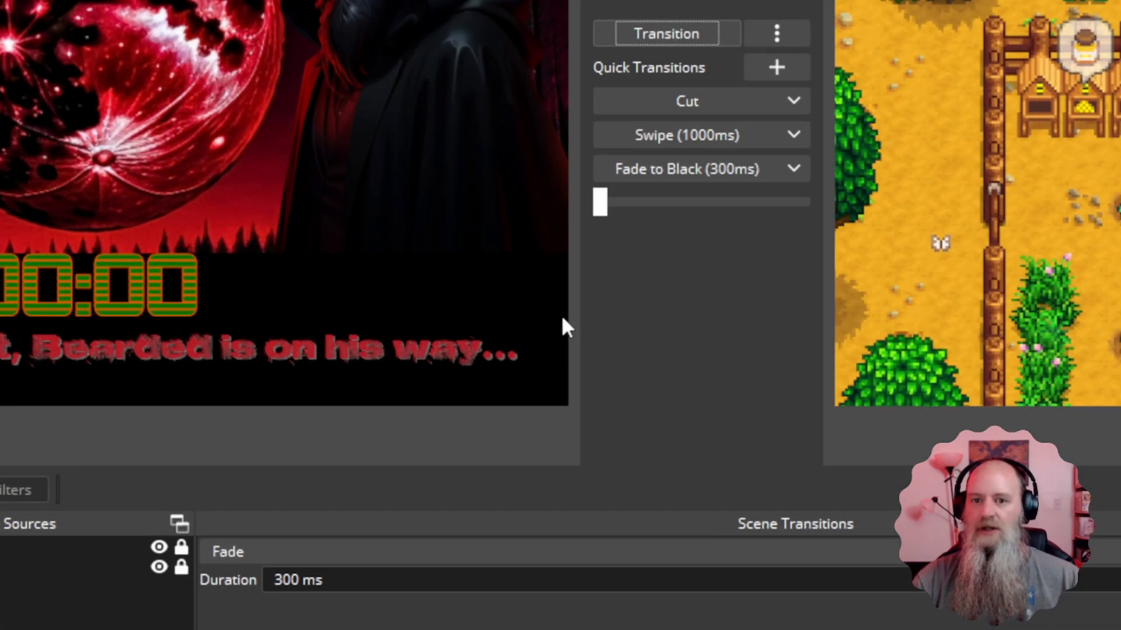
Review the scene and source duplication options and load Game Scene into the preview
{"action": "left_click", "coordinate": [778, 38]}
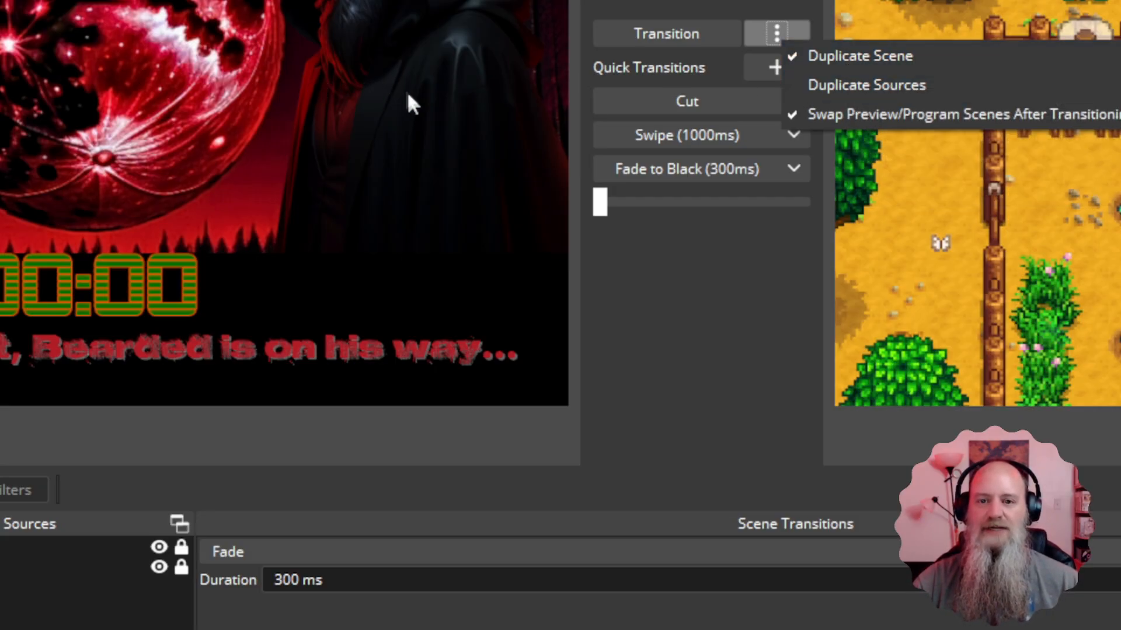
{"action": "left_click", "coordinate": [856, 83]}
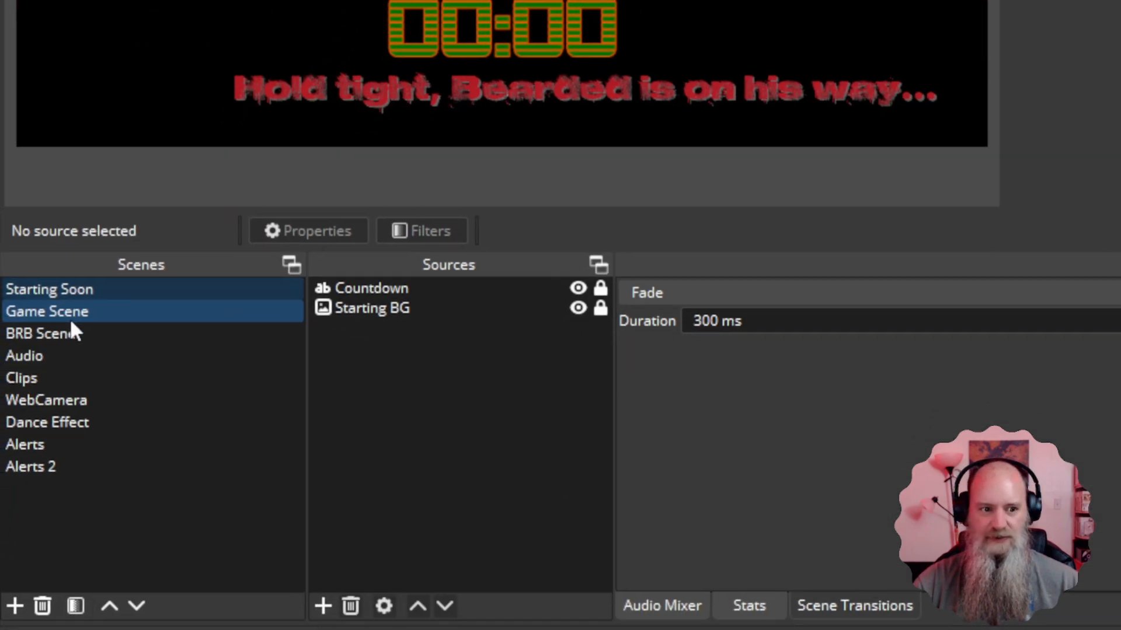
{"action": "left_click", "coordinate": [70, 317]}
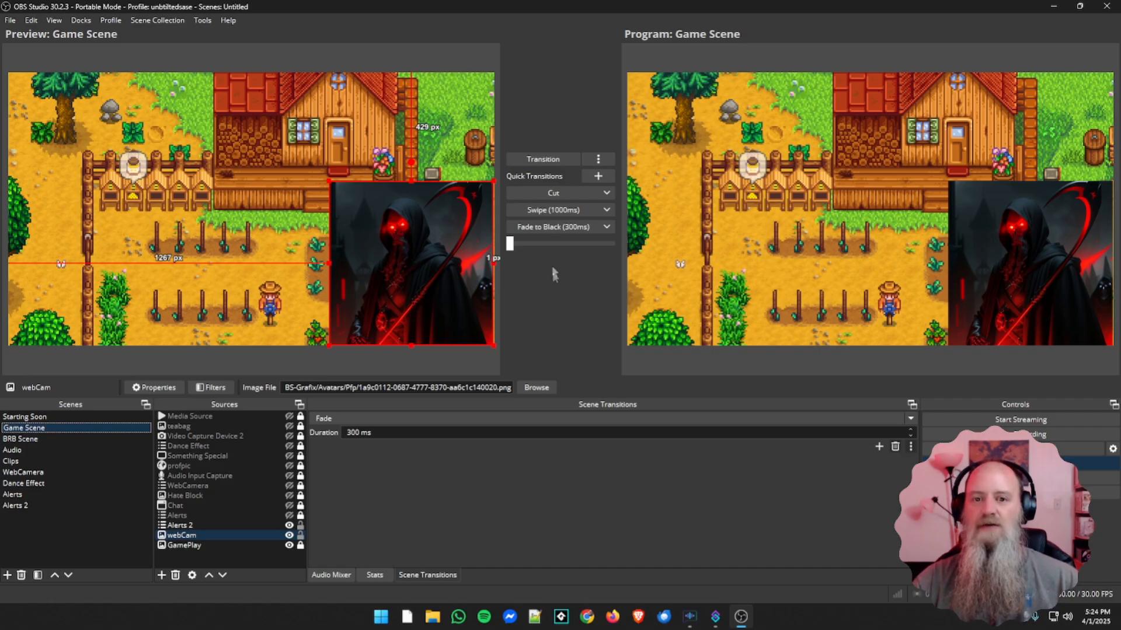
Turn off Duplicate Scene and move the webCam image around the lower-right corner of the Game Scene preview
{"action": "left_click", "coordinate": [594, 158]}
{"action": "left_click", "coordinate": [609, 165]}
{"action": "left_click", "coordinate": [601, 161]}
{"action": "left_click", "coordinate": [624, 170]}
{"action": "left_click", "coordinate": [601, 159]}
{"action": "left_click", "coordinate": [619, 178]}
{"action": "left_click", "coordinate": [602, 161]}
{"action": "left_click", "coordinate": [629, 175]}
{"action": "mouse_move", "coordinate": [430, 288]}
{"action": "left_mouse_down"}
{"action": "mouse_move", "coordinate": [290, 242]}
{"action": "mouse_move", "coordinate": [335, 232]}
{"action": "mouse_move", "coordinate": [420, 258]}
{"action": "mouse_move", "coordinate": [368, 226]}
{"action": "mouse_move", "coordinate": [268, 257]}
{"action": "mouse_move", "coordinate": [344, 283]}
{"action": "mouse_move", "coordinate": [297, 257]}
{"action": "mouse_move", "coordinate": [368, 260]}
{"action": "mouse_move", "coordinate": [433, 290]}
{"action": "left_mouse_up"}
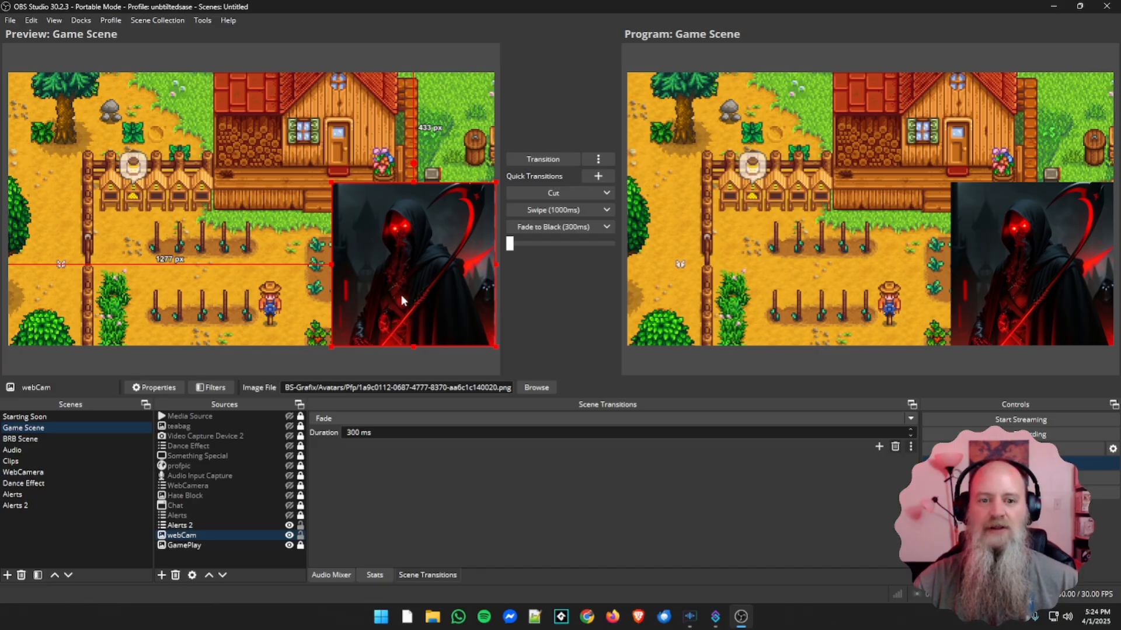
{"action": "left_click_drag", "start_coordinate": [439, 303], "coordinate": [475, 288]}
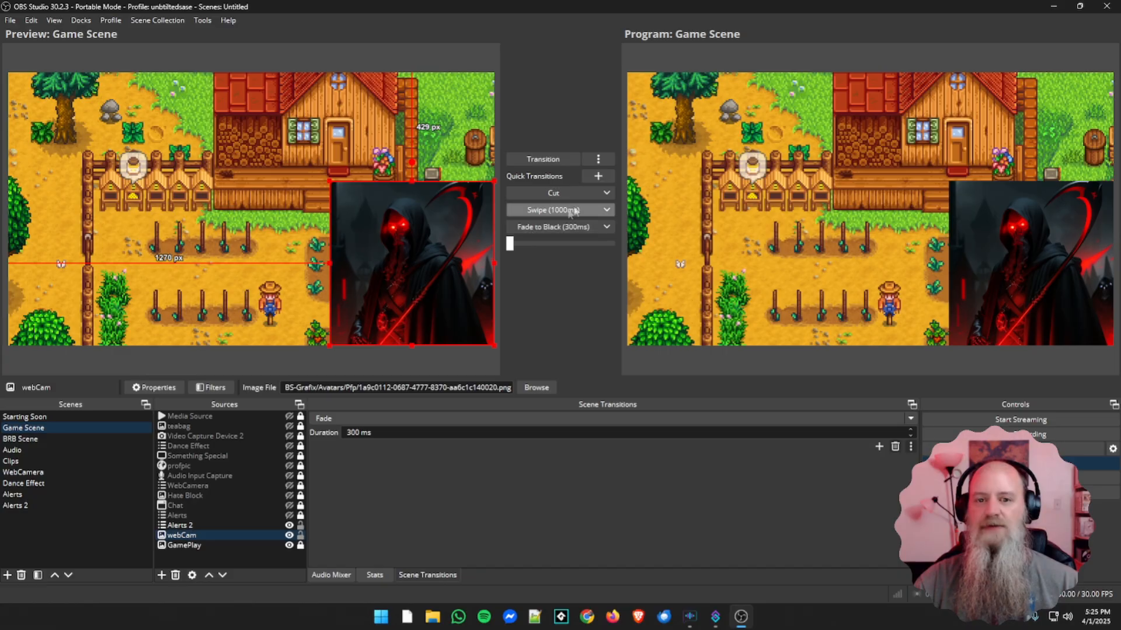
Turn on Duplicate Scene, and move the webCam image across the preview and back to the lower-right corner of the scene
{"action": "left_click", "coordinate": [598, 159]}
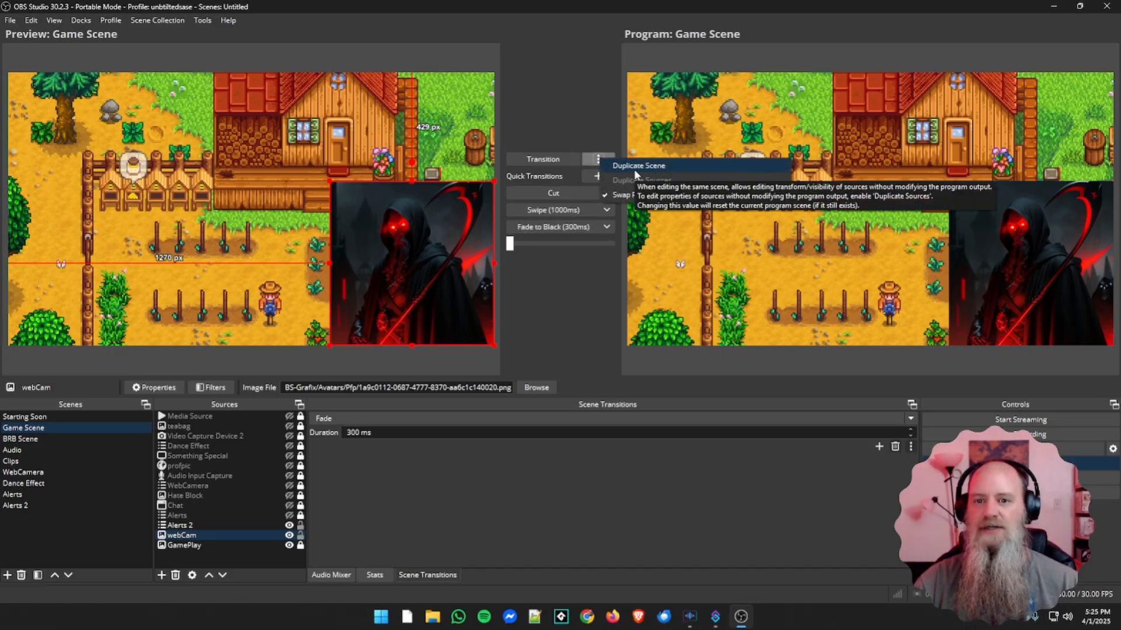
{"action": "left_click", "coordinate": [635, 166]}
{"action": "left_click_drag", "start_coordinate": [407, 276], "coordinate": [181, 263]}
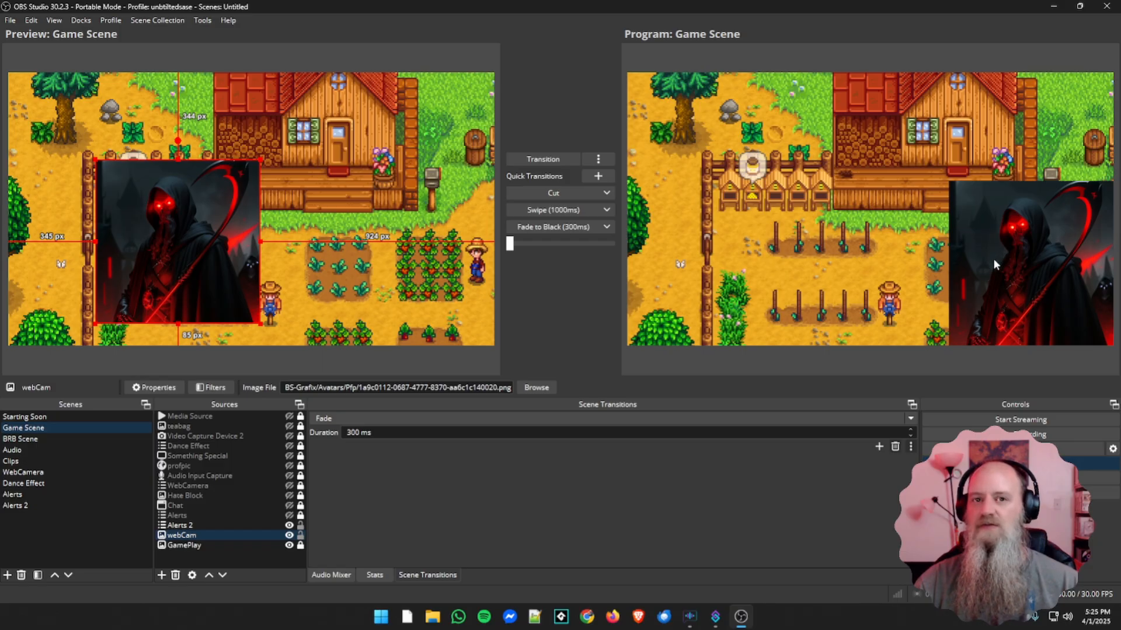
{"action": "left_click_drag", "start_coordinate": [134, 279], "coordinate": [420, 301]}
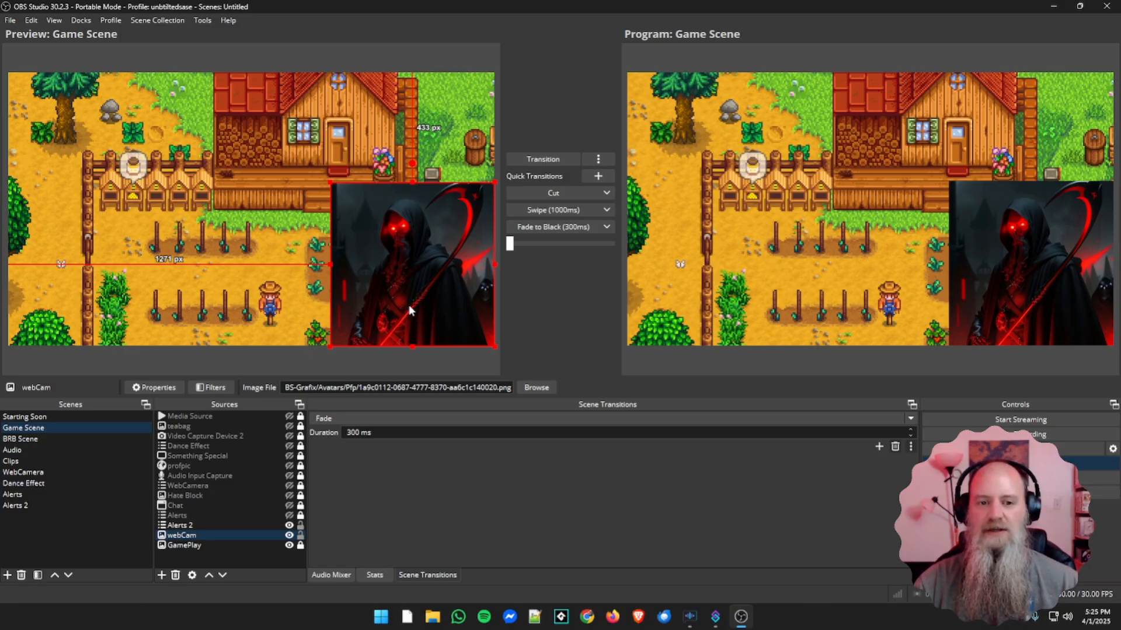
Transition the webCam image to program from the scene's lower-left corner, and again after returning it to the lower-right corner
{"action": "left_click_drag", "start_coordinate": [409, 309], "coordinate": [85, 305]}
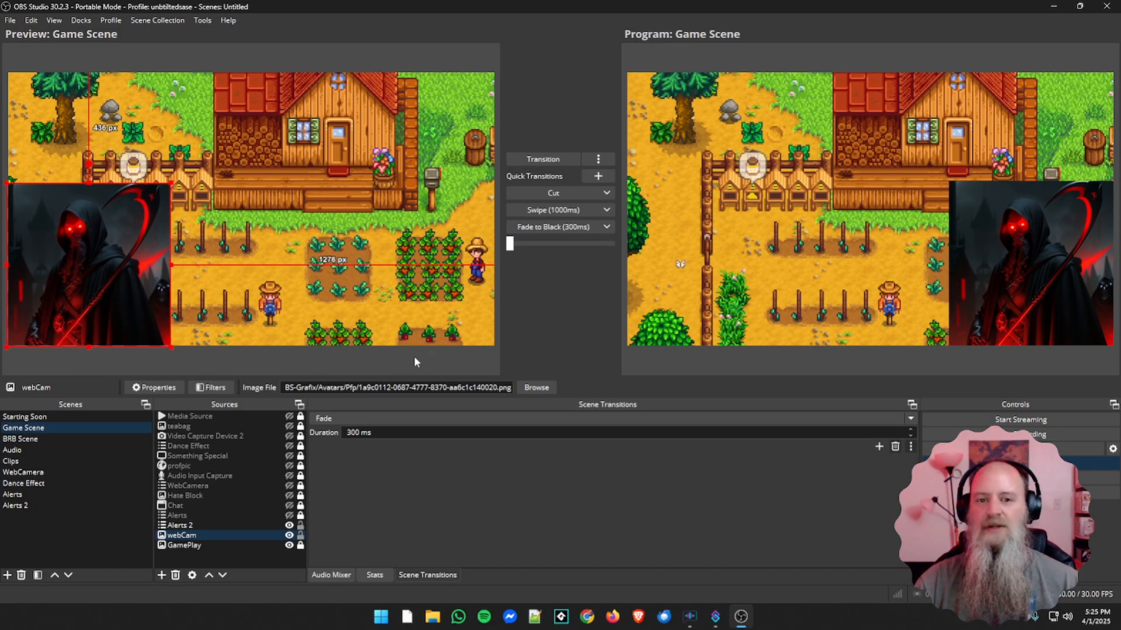
{"action": "left_click", "coordinate": [563, 162]}
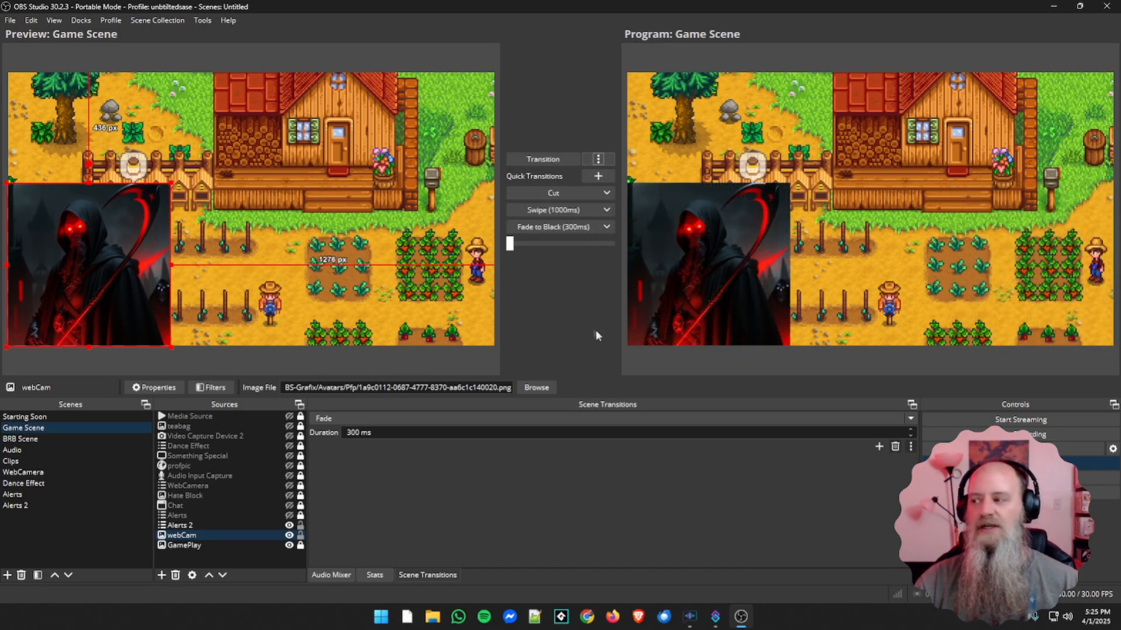
{"action": "left_click_drag", "start_coordinate": [110, 332], "coordinate": [422, 325]}
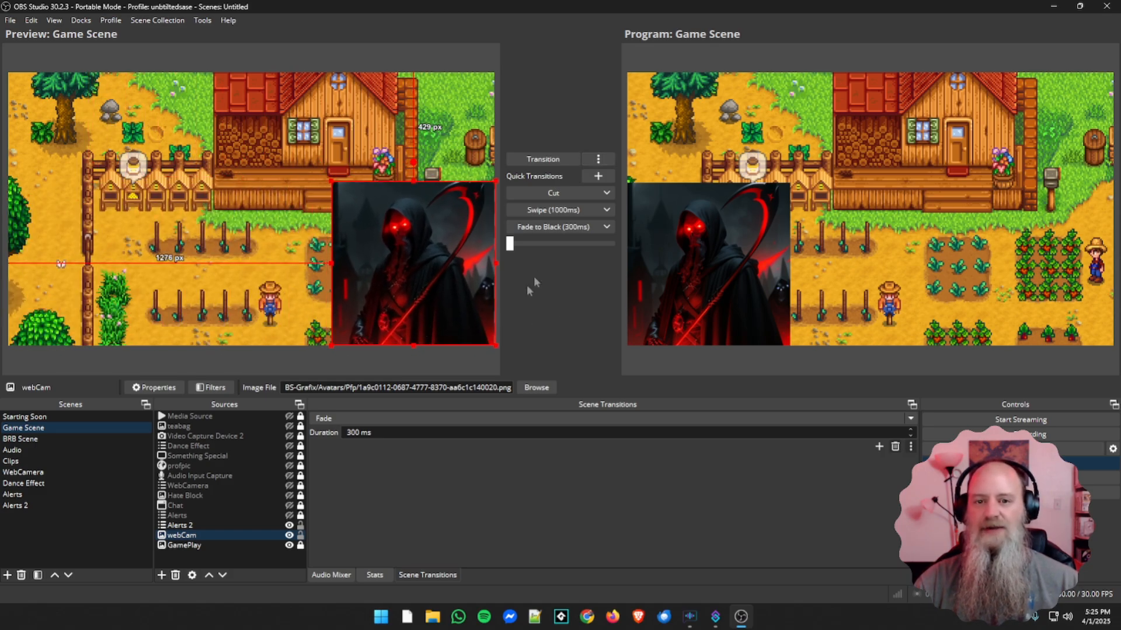
{"action": "left_click", "coordinate": [552, 161]}
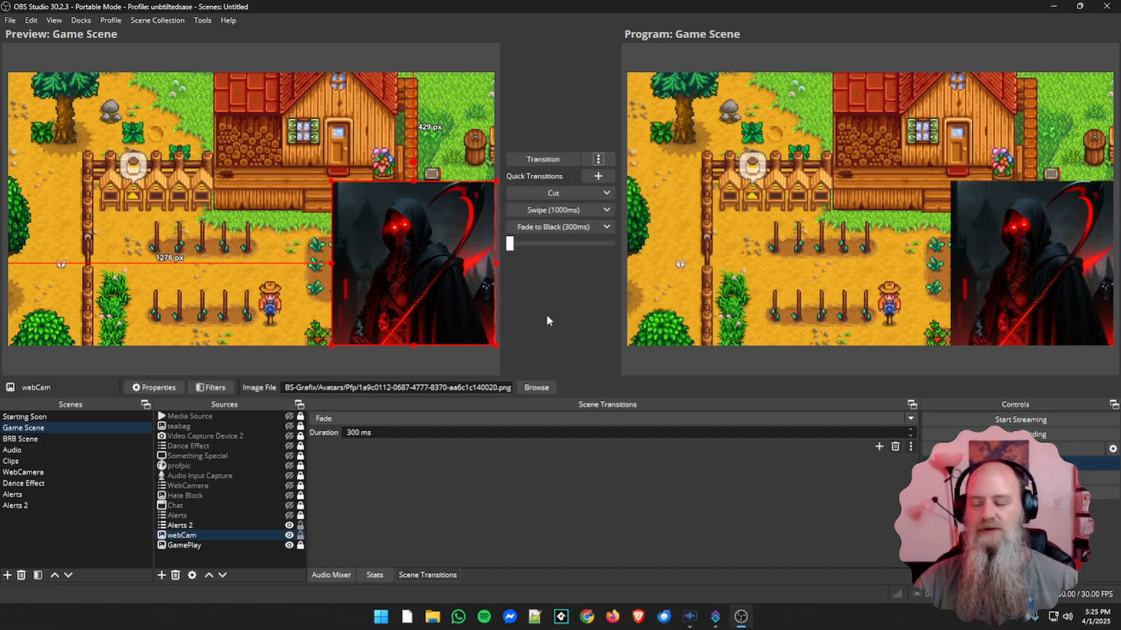
Enable Duplicate Sources and move the webCam image to about 695 px from the left and 258 px from the top of the preview
{"action": "left_click", "coordinate": [598, 161]}
{"action": "left_click", "coordinate": [618, 168]}
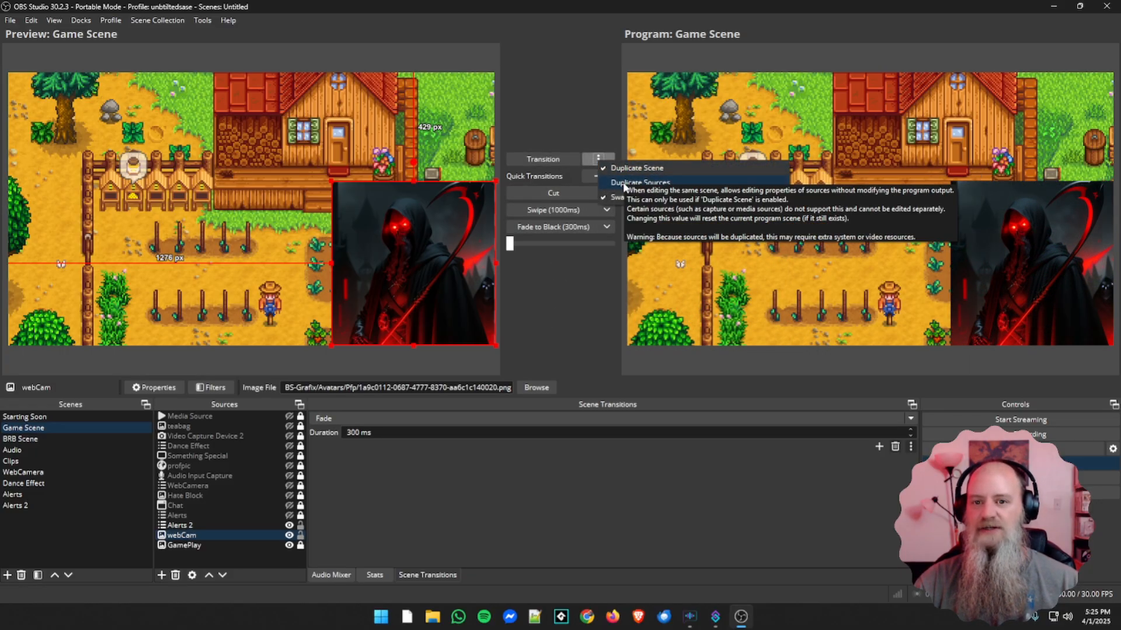
{"action": "left_click", "coordinate": [623, 183]}
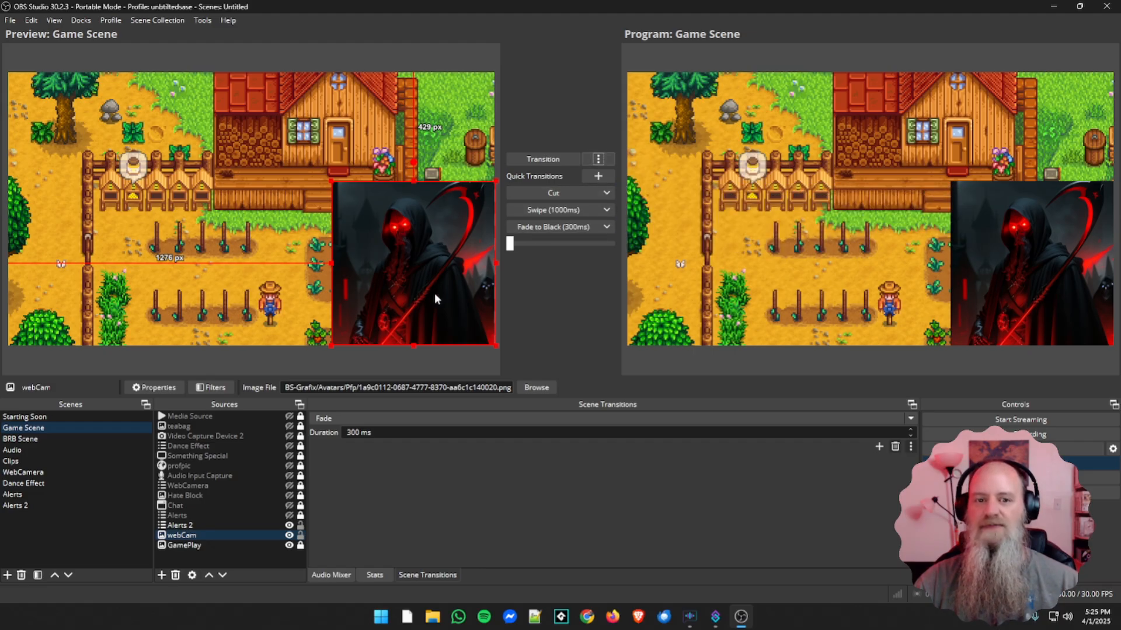
{"action": "left_click_drag", "start_coordinate": [434, 293], "coordinate": [288, 251]}
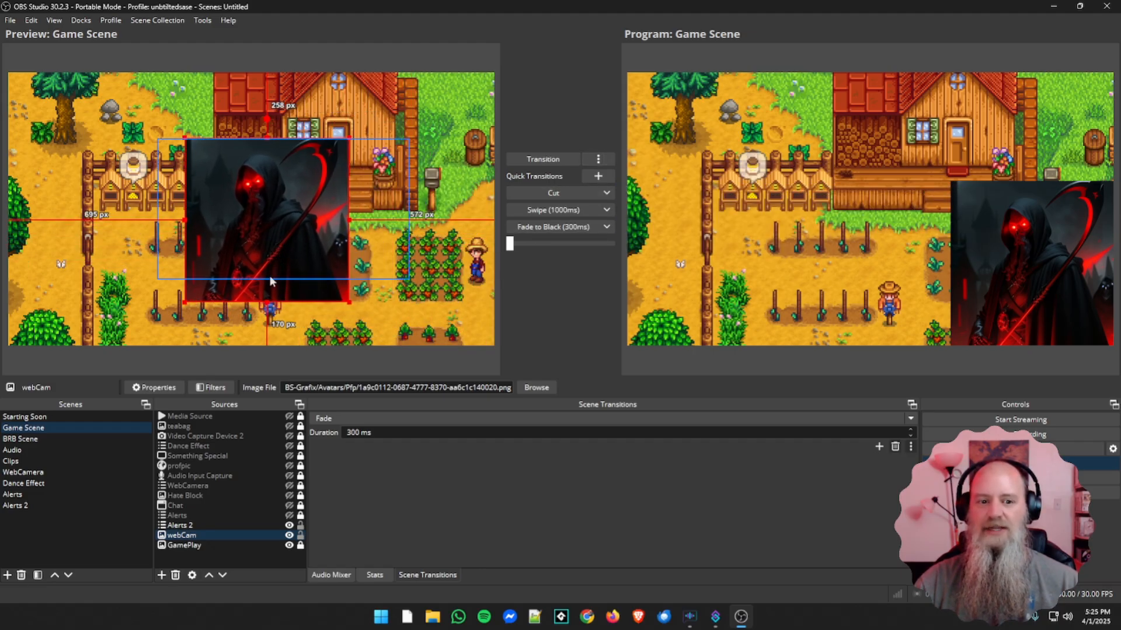
Replace the webCam image with 61d1f3f1-d5c4-495f-8e6e-7becdf96a29b.png and move it to about 583 px from the left and 51 px from the top
{"action": "left_click", "coordinate": [200, 537]}
{"action": "double_click", "coordinate": [201, 537]}
{"action": "left_click", "coordinate": [730, 308]}
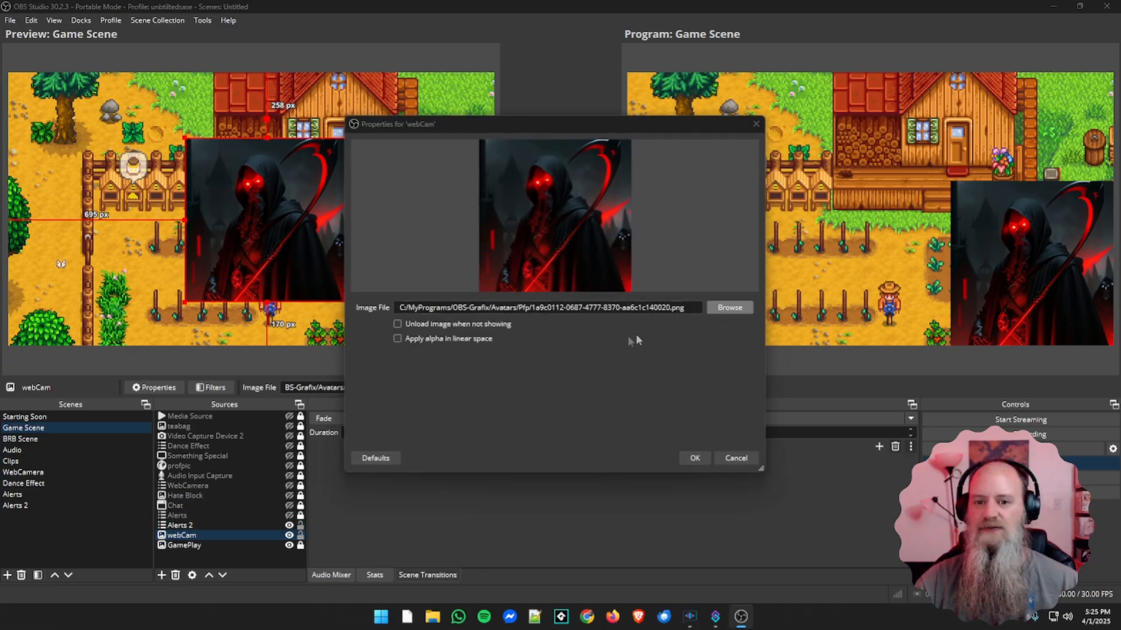
{"action": "left_click", "coordinate": [474, 327]}
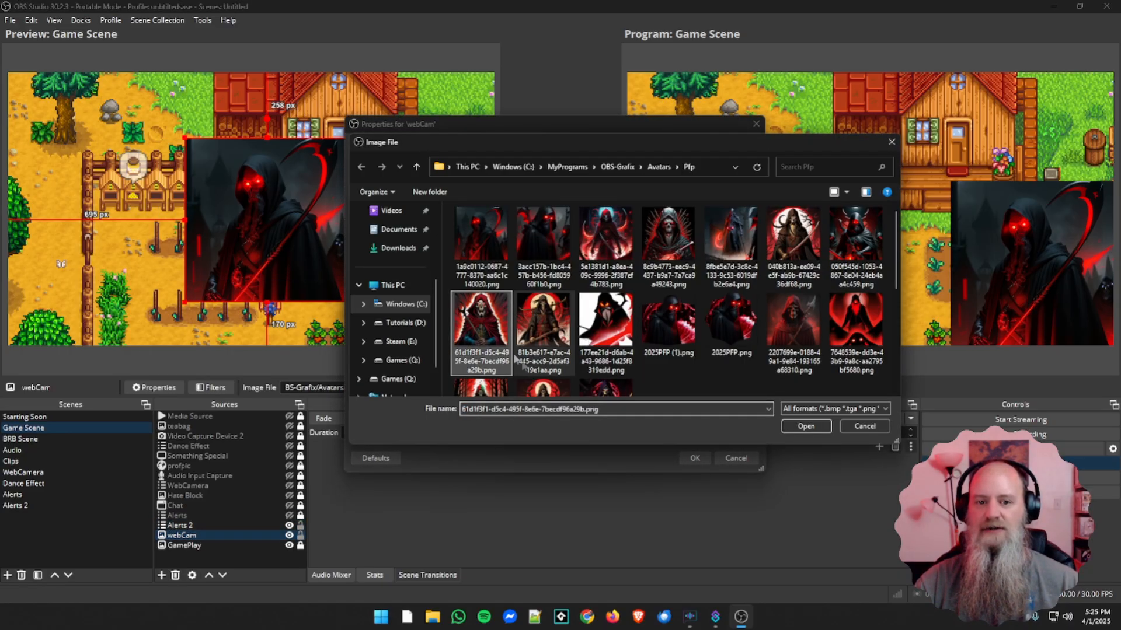
{"action": "left_click", "coordinate": [796, 425]}
{"action": "left_click", "coordinate": [694, 458]}
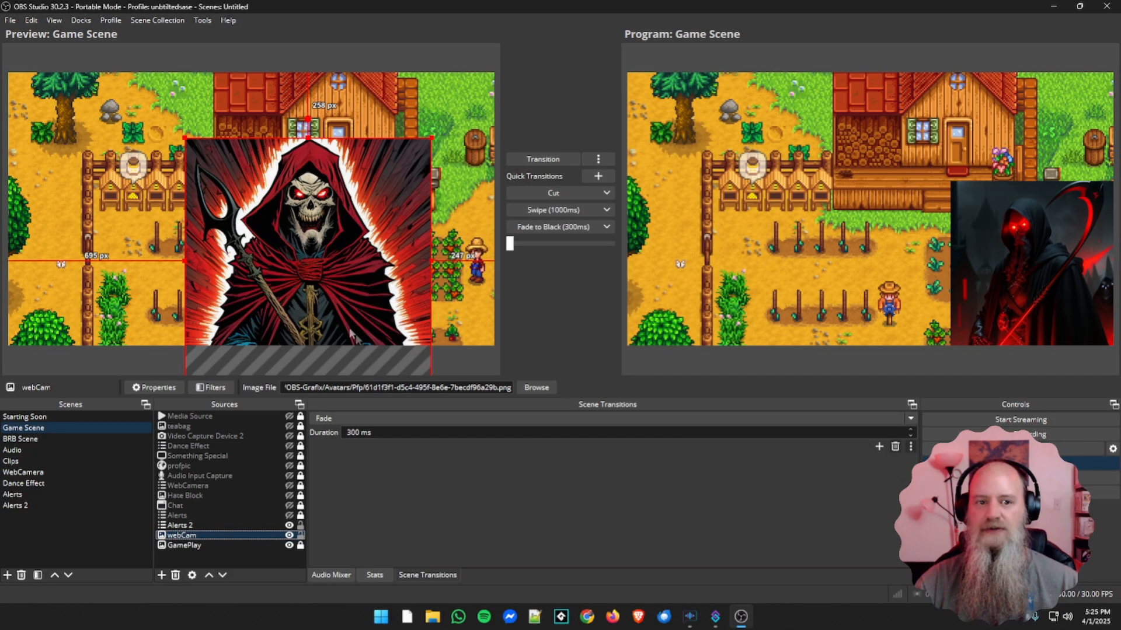
{"action": "left_click_drag", "start_coordinate": [325, 283], "coordinate": [305, 265]}
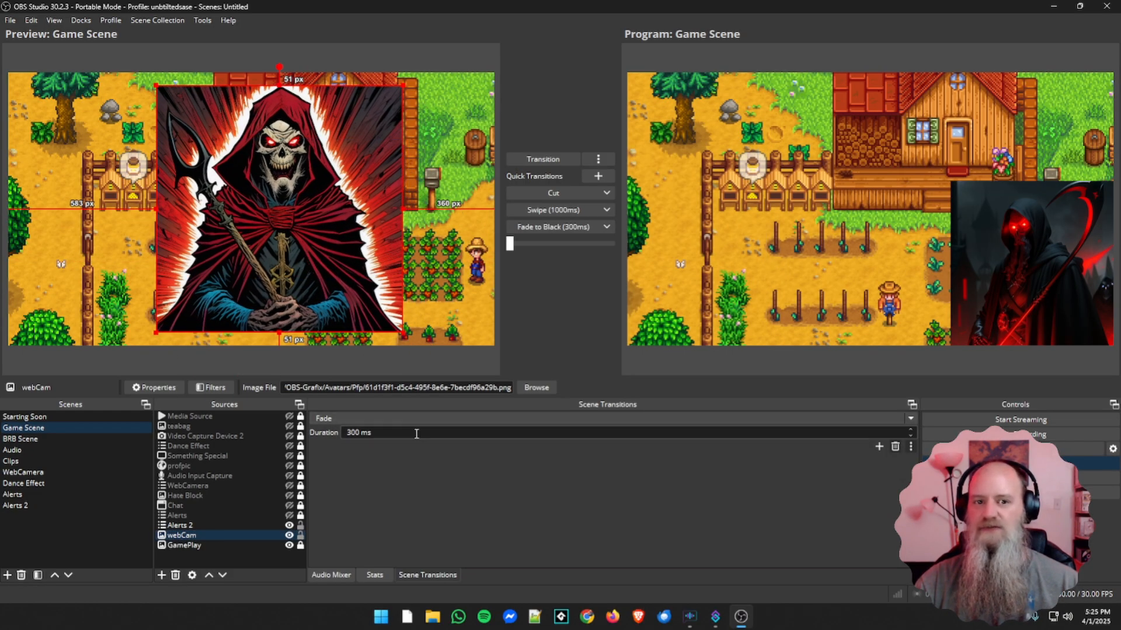
Turn off Duplicate Sources and move the webCam image to about 719 px from the left of the preview
{"action": "left_click", "coordinate": [598, 159]}
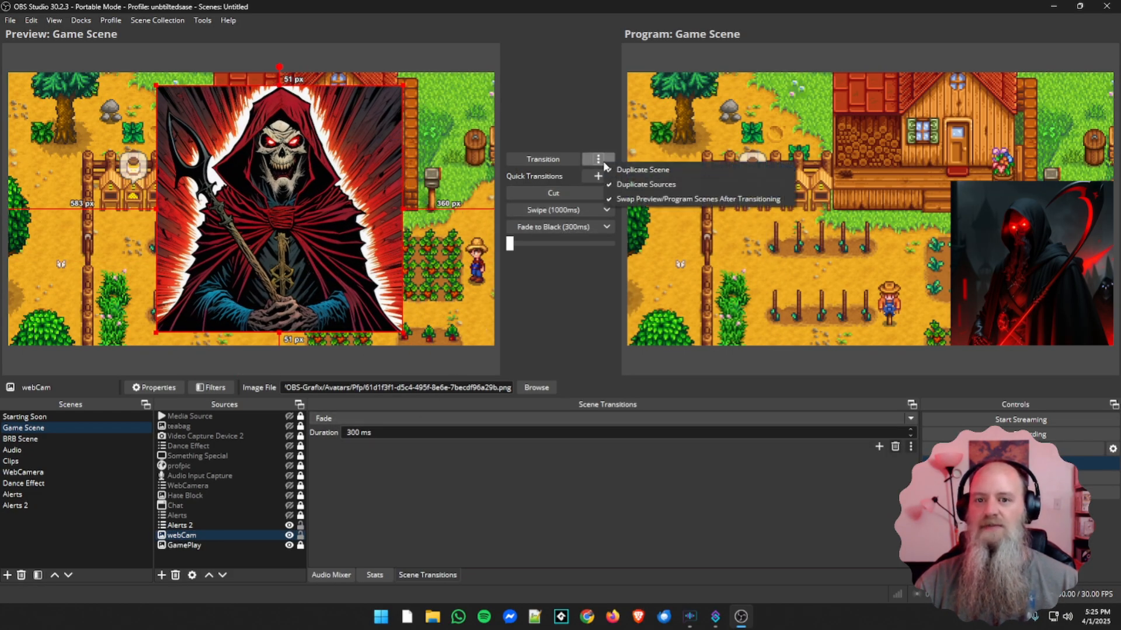
{"action": "left_click", "coordinate": [627, 187]}
{"action": "left_click_drag", "start_coordinate": [362, 310], "coordinate": [406, 310]}
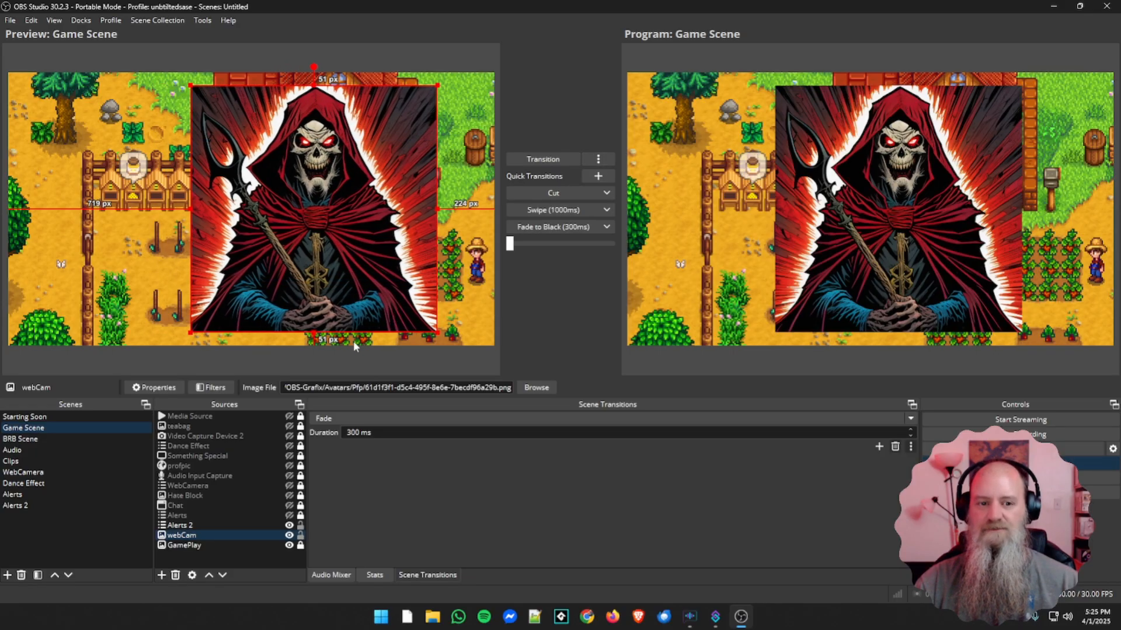
Change the webCam source's image file to 2025PFP (1).png and apply the new properties
{"action": "double_click", "coordinate": [201, 534]}
{"action": "left_click", "coordinate": [713, 308]}
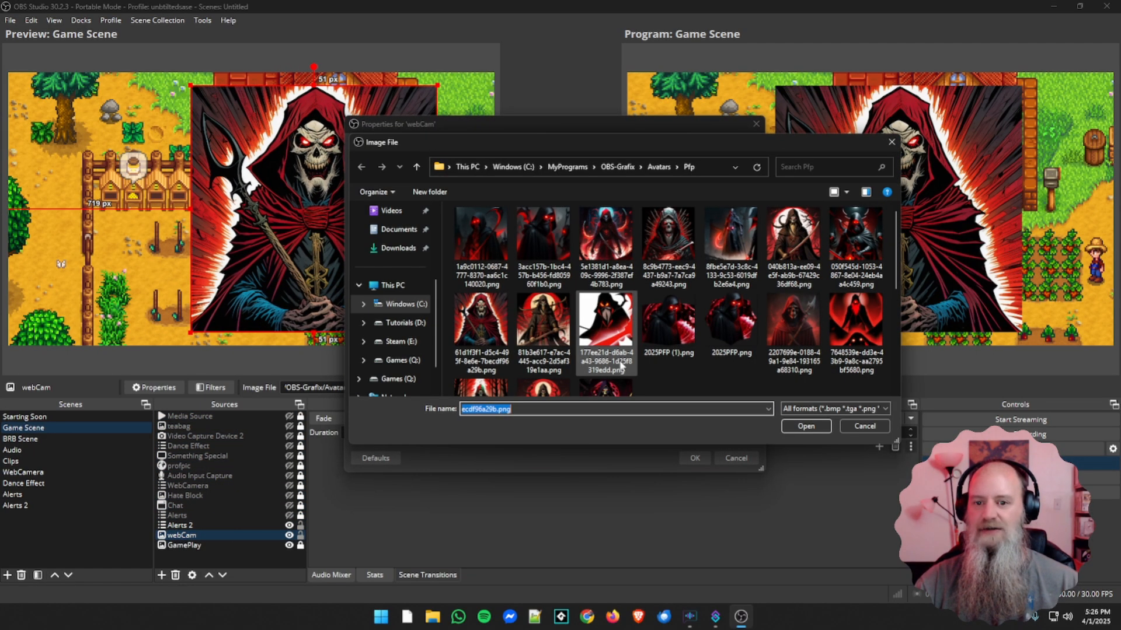
{"action": "left_click", "coordinate": [682, 341]}
{"action": "left_click", "coordinate": [793, 426]}
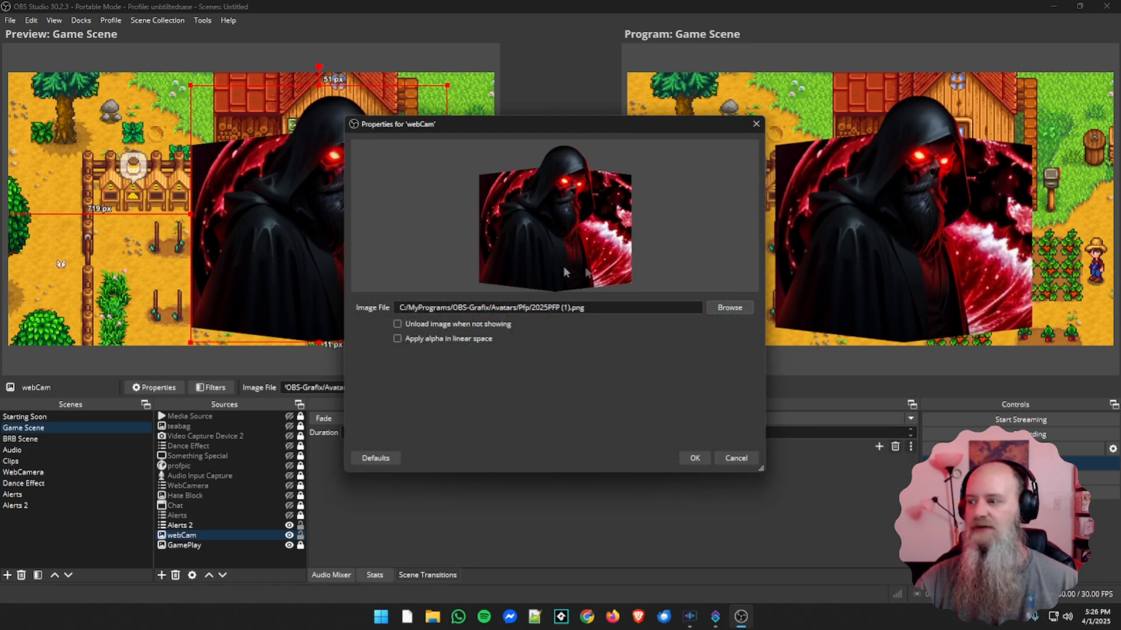
{"action": "left_click", "coordinate": [694, 457]}
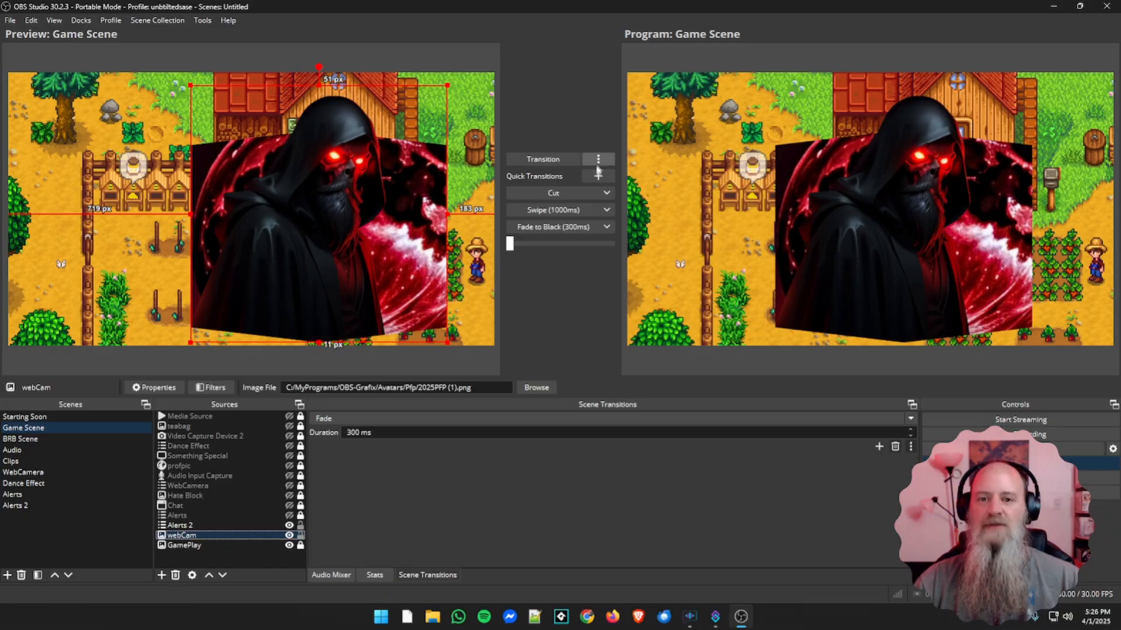
{"action": "left_click", "coordinate": [598, 159]}
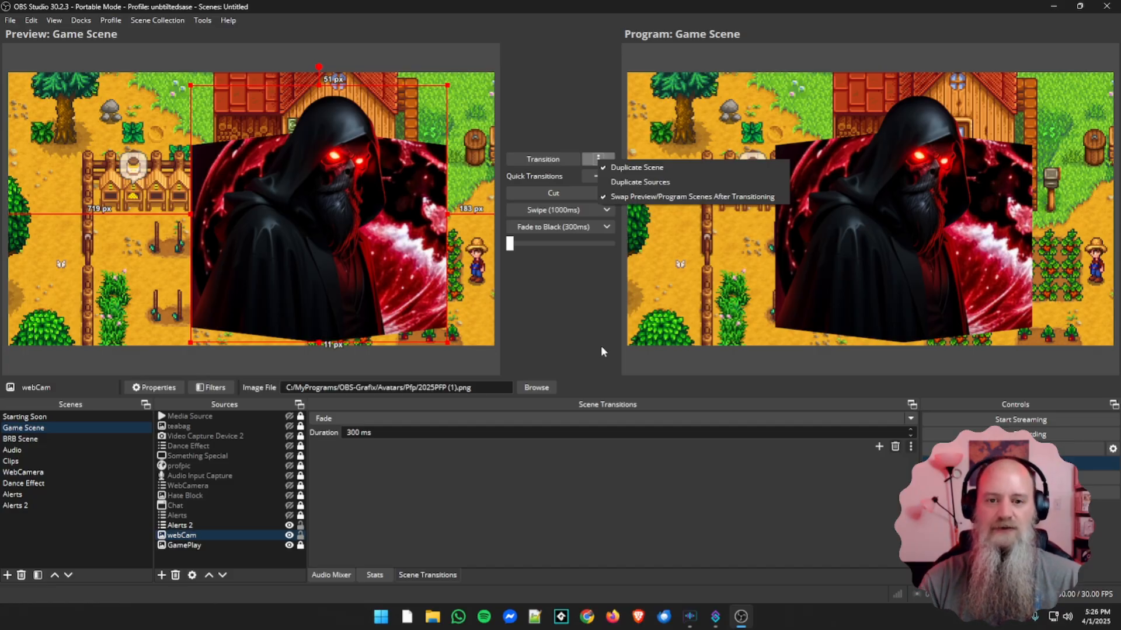
{"action": "left_click", "coordinate": [567, 324]}
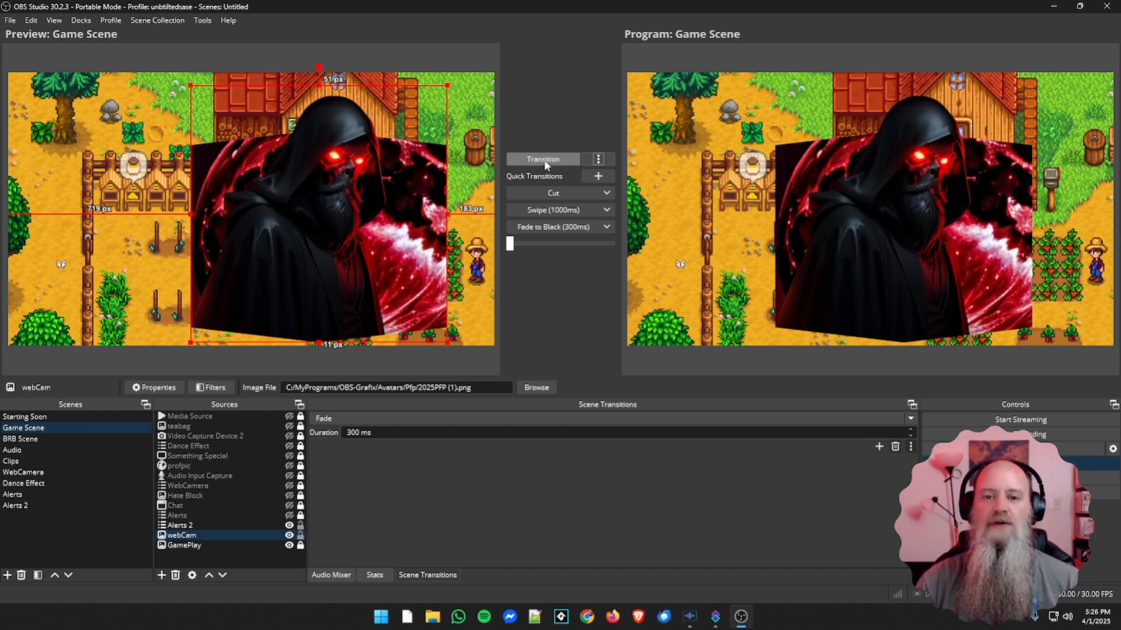
{"action": "left_click", "coordinate": [598, 159]}
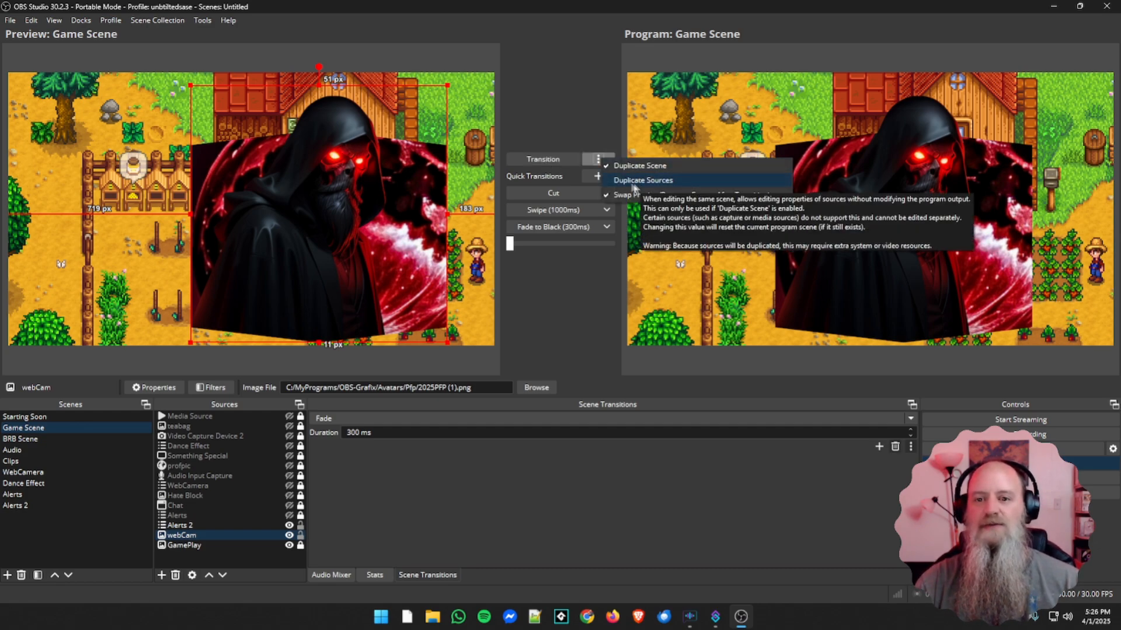
Move the webCam image to the preview's top edge, about 418 px from the left, and transition it to program
{"action": "left_click_drag", "start_coordinate": [370, 263], "coordinate": [289, 269]}
{"action": "mouse_move", "coordinate": [166, 328]}
{"action": "left_mouse_down"}
{"action": "mouse_move", "coordinate": [149, 320]}
{"action": "mouse_move", "coordinate": [167, 308]}
{"action": "left_mouse_up"}
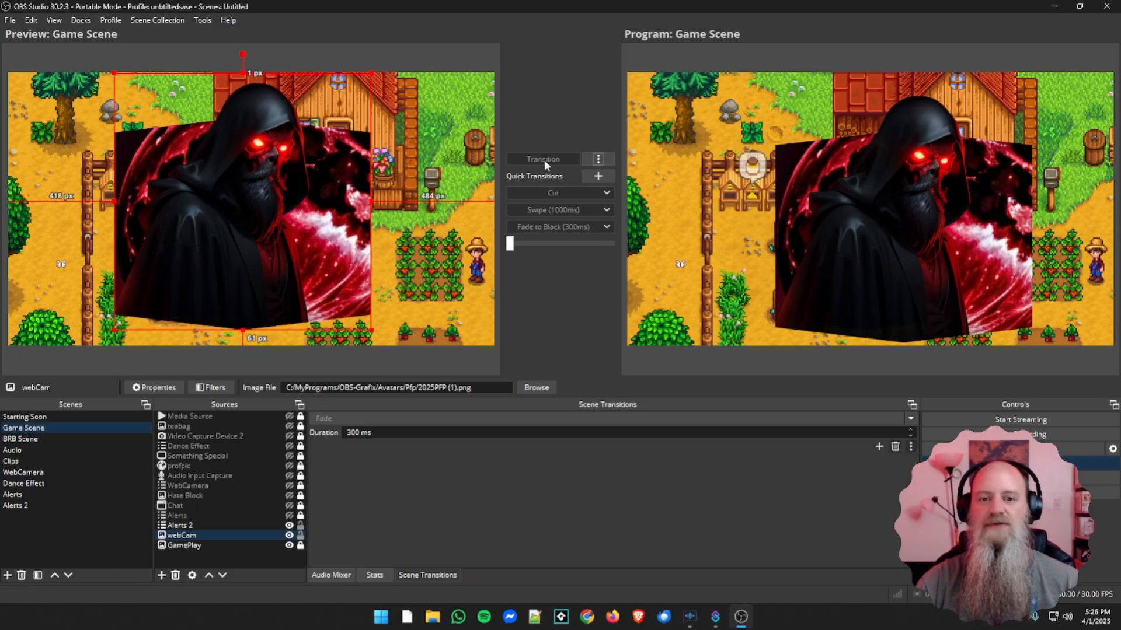
{"action": "left_click", "coordinate": [544, 160]}
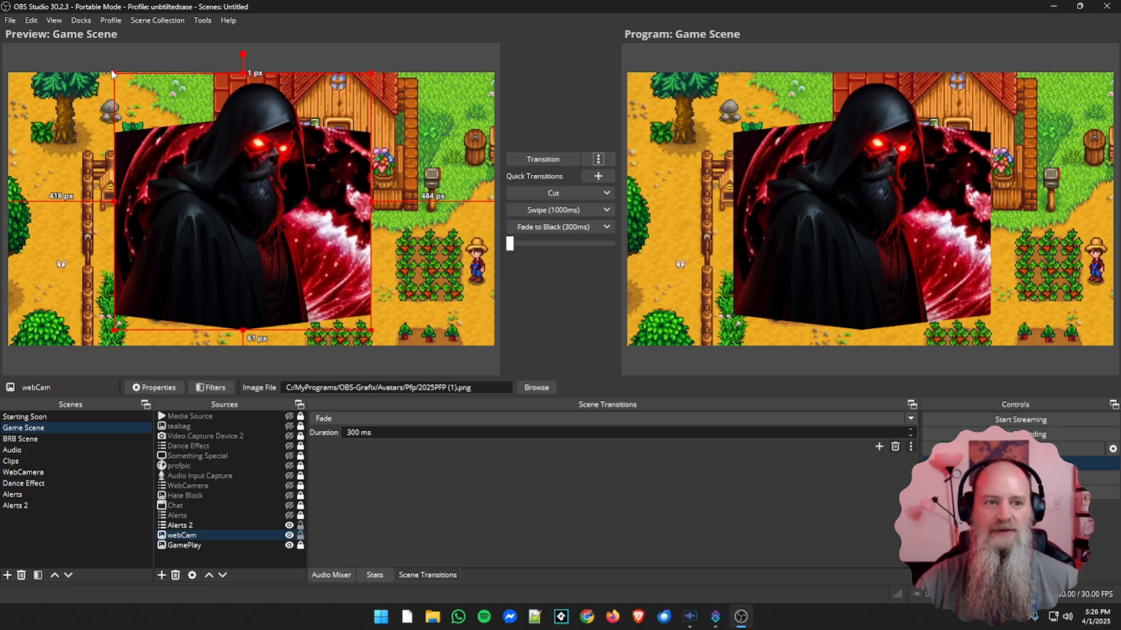
Shrink the webCam image and move it to the preview's bottom-right corner, about 1406 px from the left and 570 px from the top
{"action": "left_click_drag", "start_coordinate": [114, 74], "coordinate": [293, 202]}
{"action": "left_click_drag", "start_coordinate": [305, 298], "coordinate": [424, 317]}
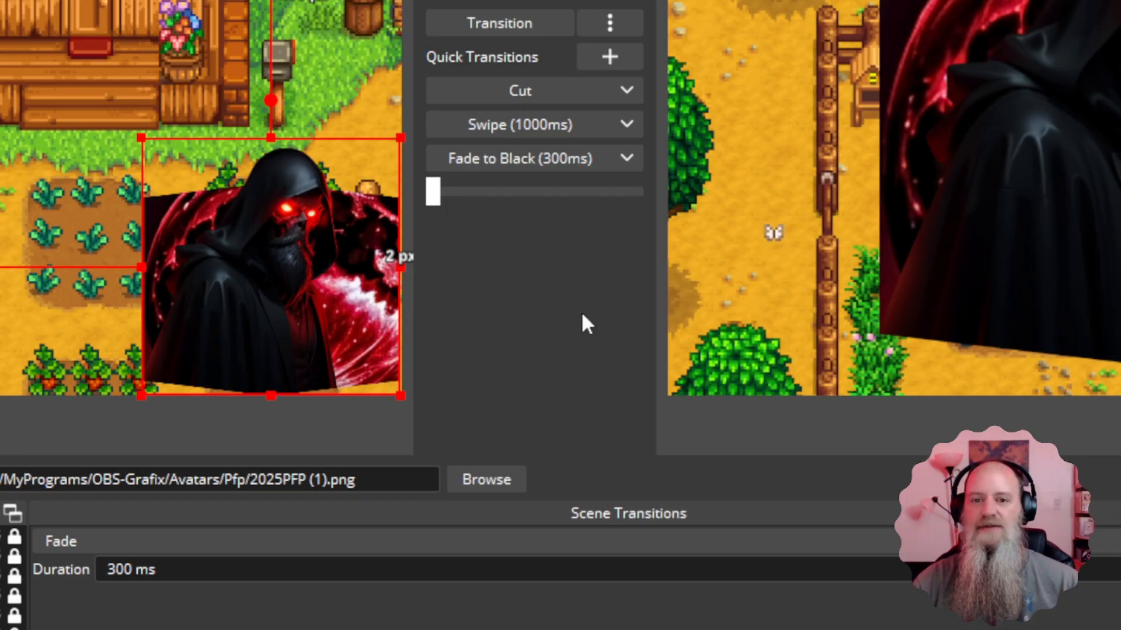
Add a Fade quick transition with a duration of 300 ms
{"action": "left_click", "coordinate": [613, 66]}
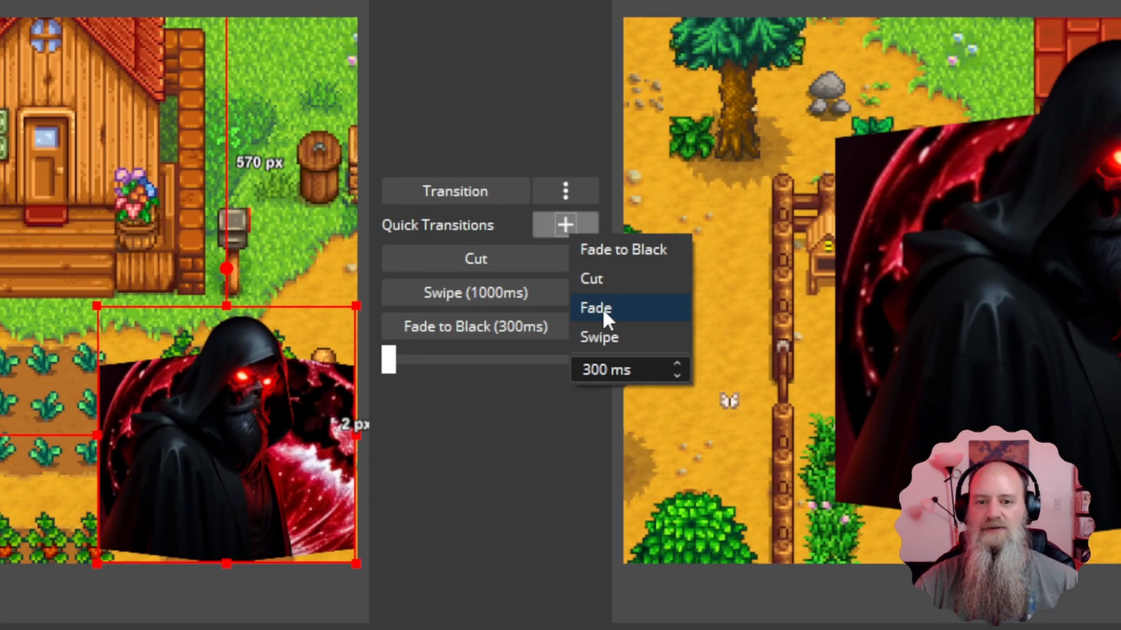
{"action": "left_click", "coordinate": [602, 307]}
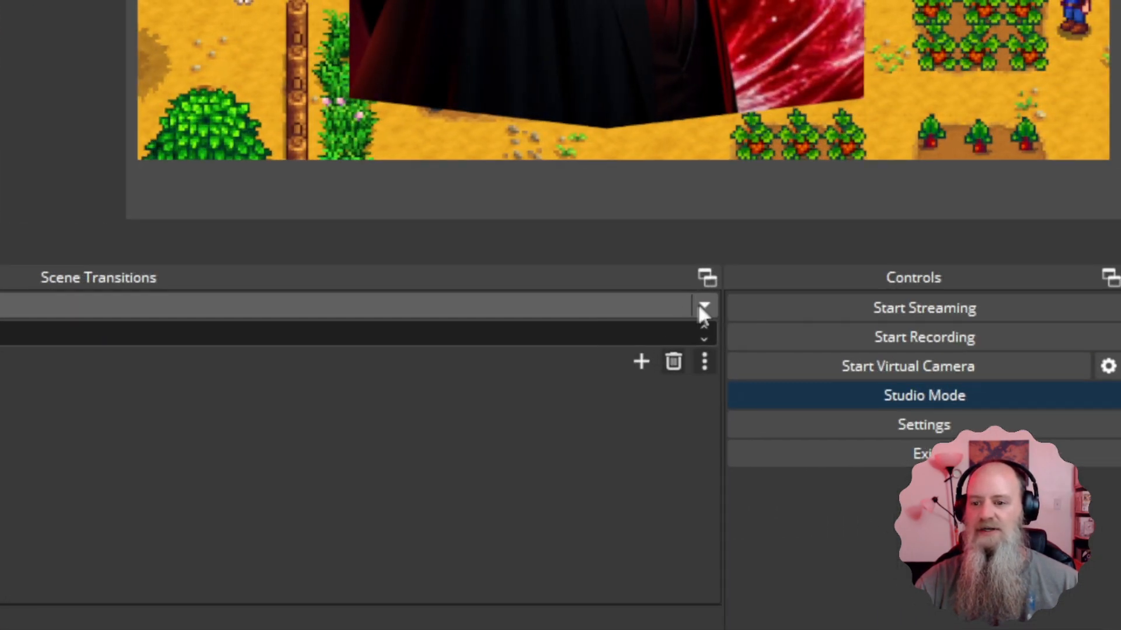
Add a Stinger scene transition named Stinger and close its properties without choosing a video file
{"action": "left_click", "coordinate": [699, 305]}
{"action": "left_click", "coordinate": [700, 305]}
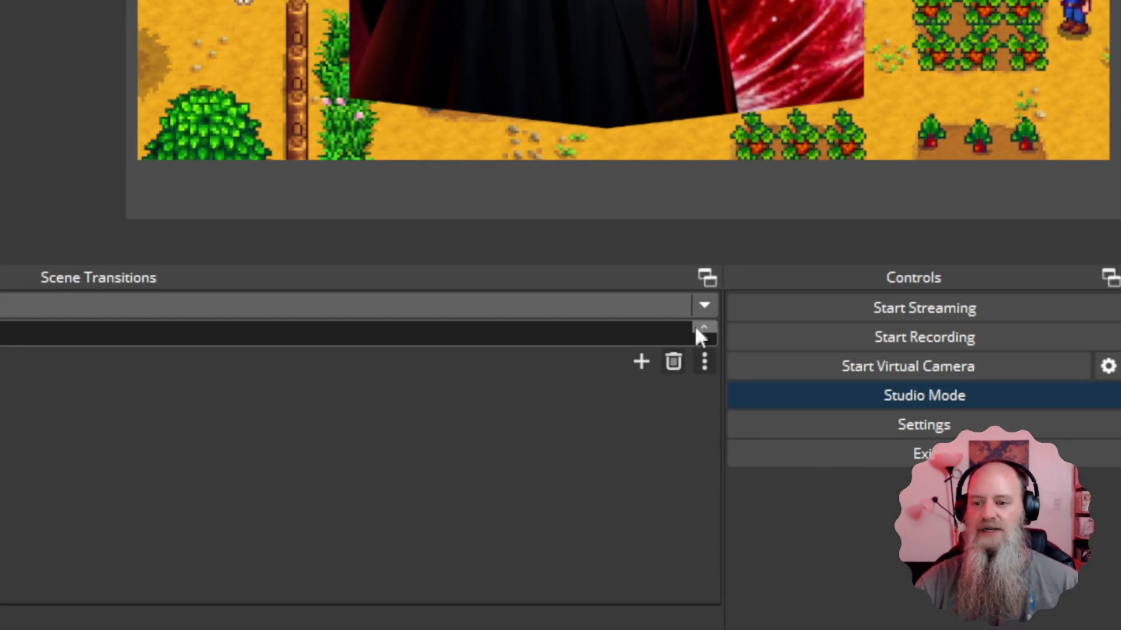
{"action": "left_click", "coordinate": [641, 362]}
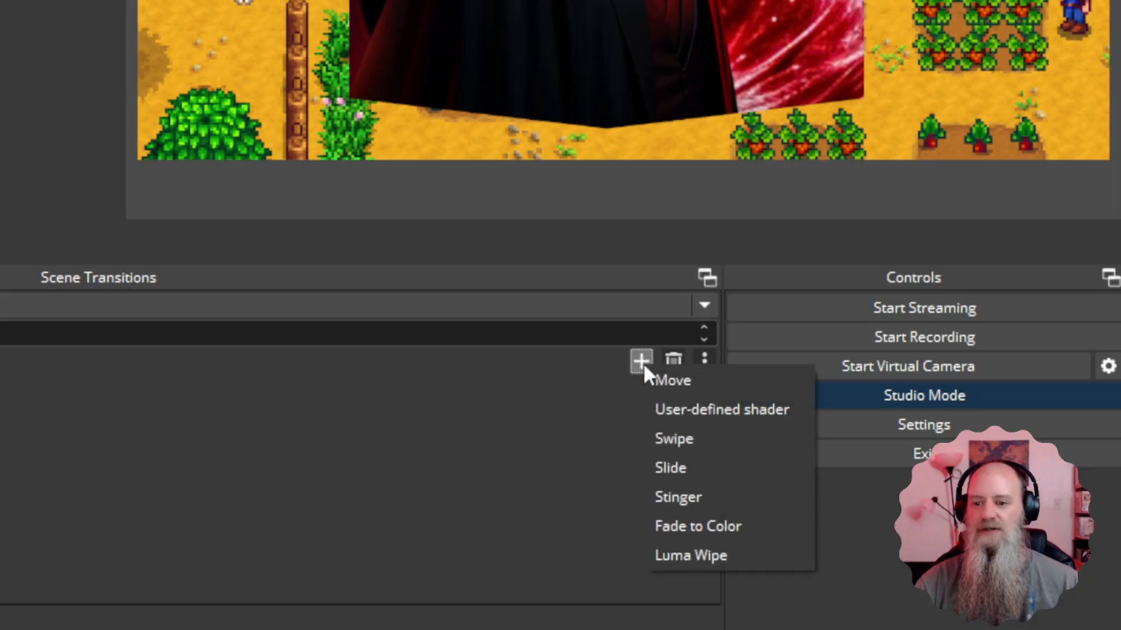
{"action": "left_click", "coordinate": [680, 499]}
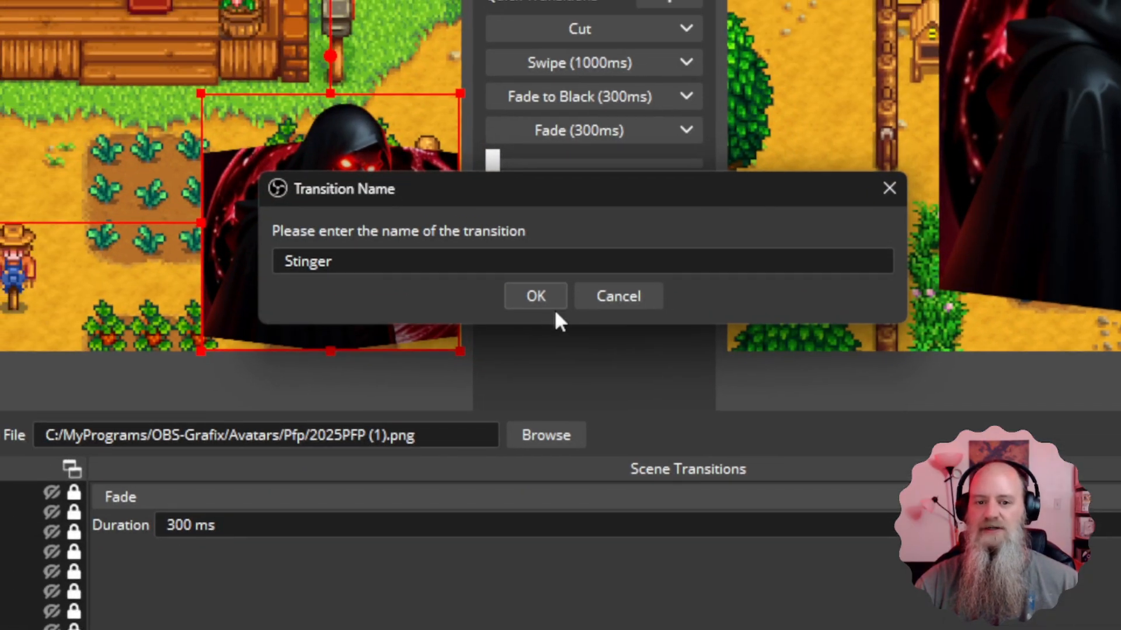
{"action": "left_click", "coordinate": [551, 303]}
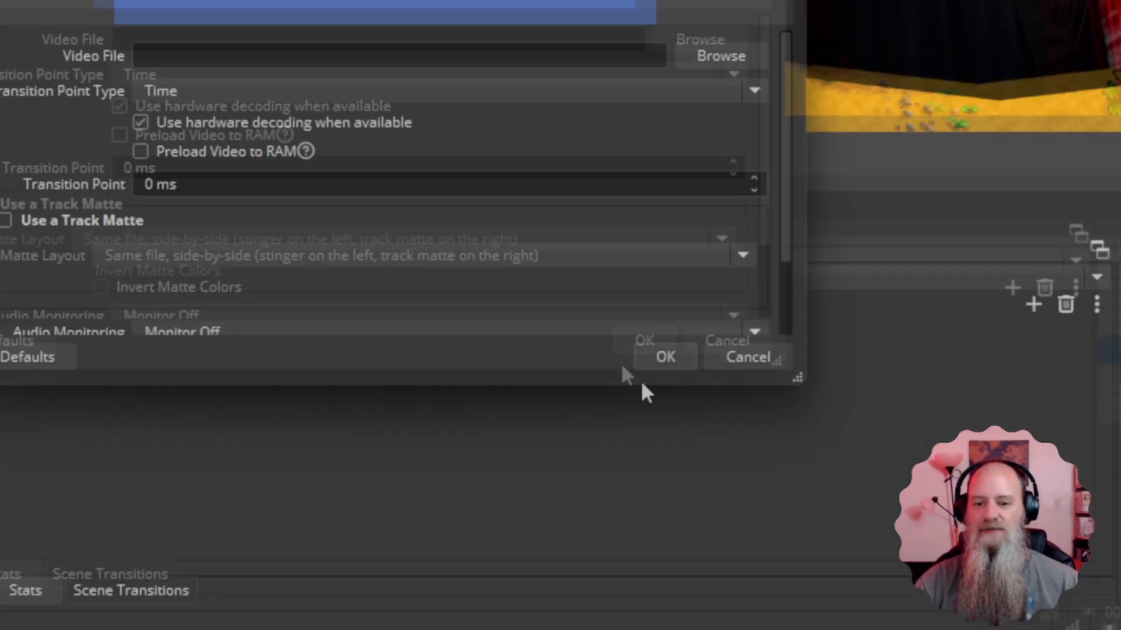
{"action": "left_click", "coordinate": [862, 576]}
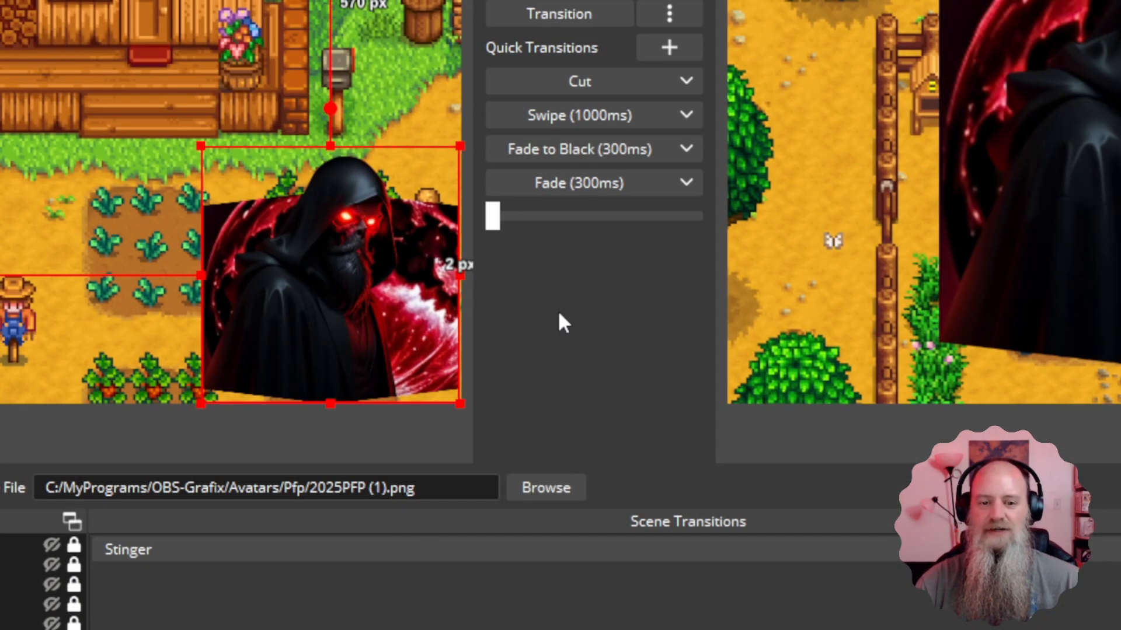
Add Stinger to the quick transitions and remove the Fade to Black (300ms) quick transition
{"action": "left_click", "coordinate": [668, 44]}
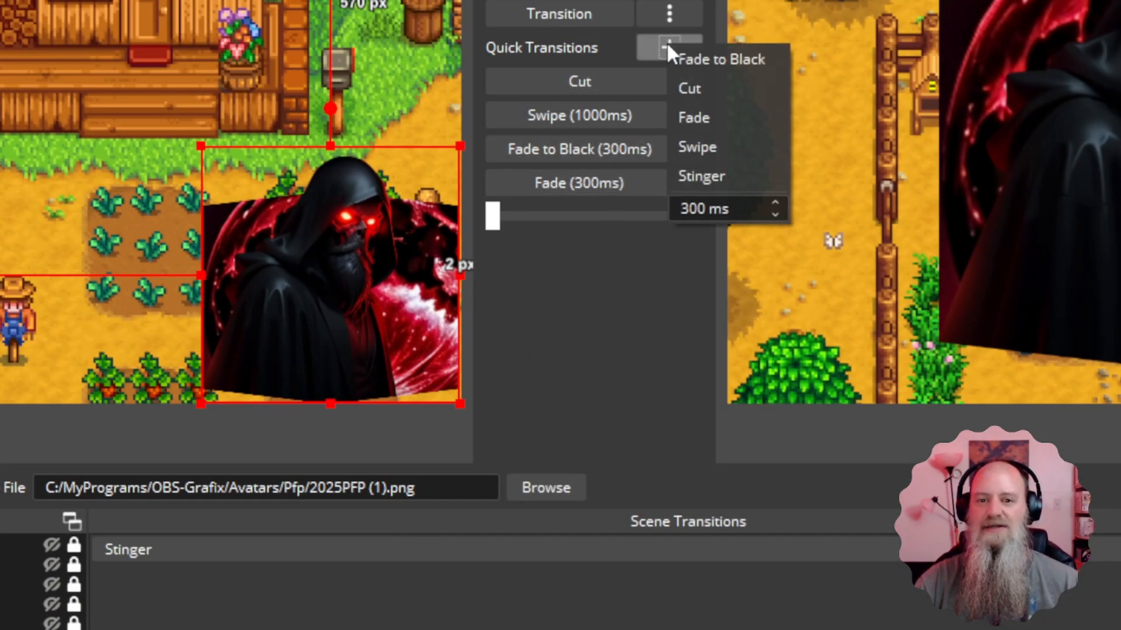
{"action": "left_click", "coordinate": [702, 177]}
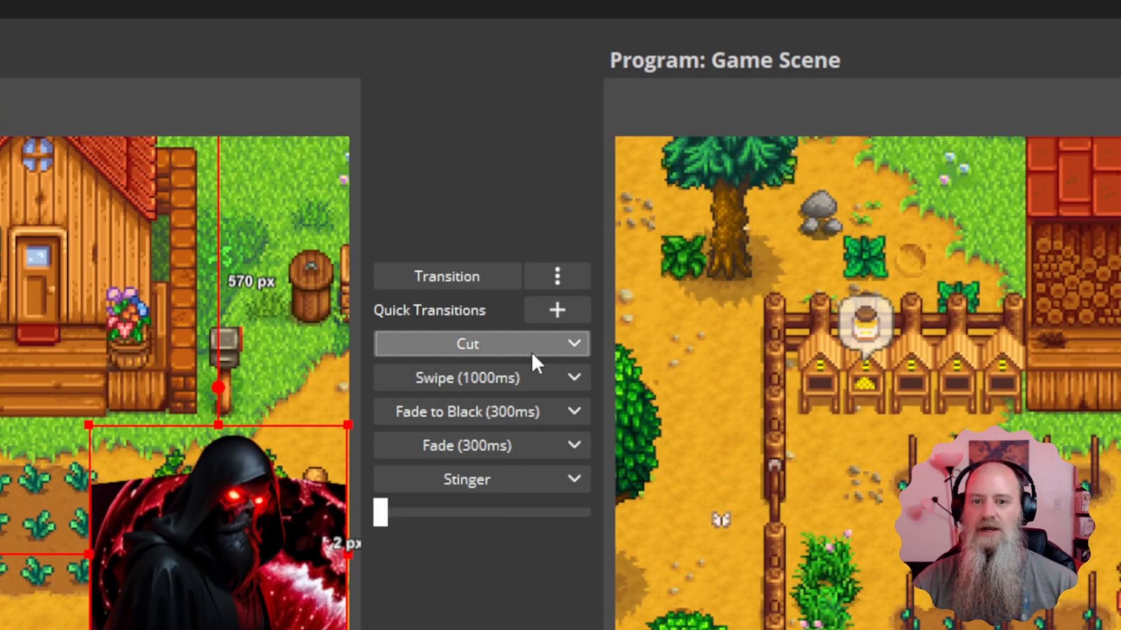
{"action": "left_click", "coordinate": [572, 410]}
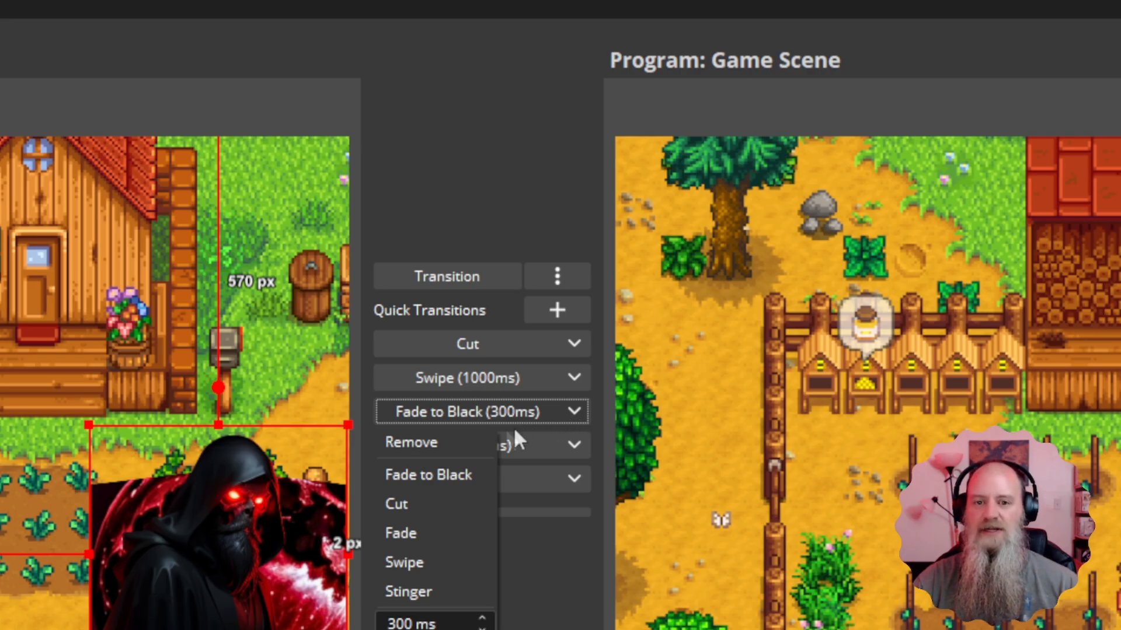
{"action": "left_click", "coordinate": [422, 446]}
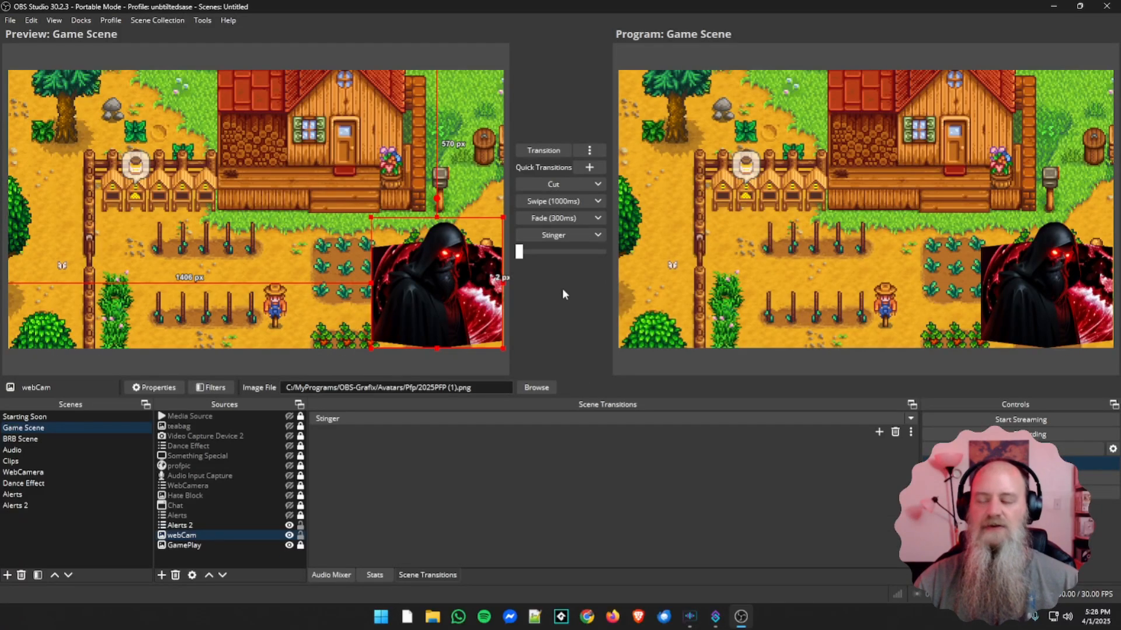
Deselect the webCam image and create a new visible media source in Game Scene with the suggested name
{"action": "left_click", "coordinate": [300, 329]}
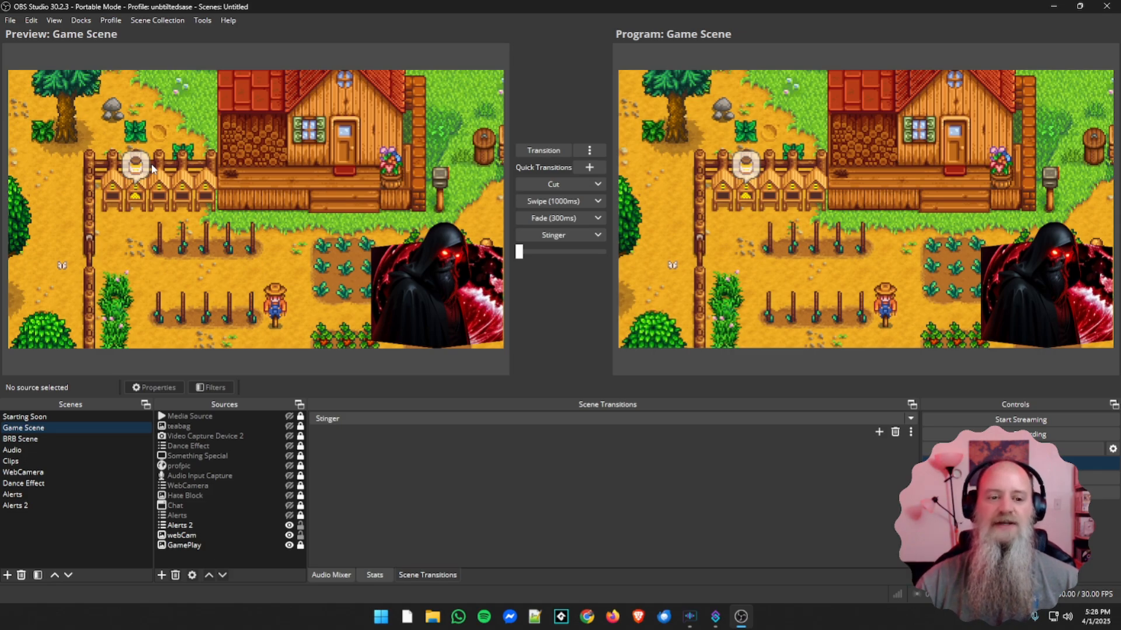
{"action": "left_click", "coordinate": [204, 526]}
{"action": "left_click", "coordinate": [204, 555]}
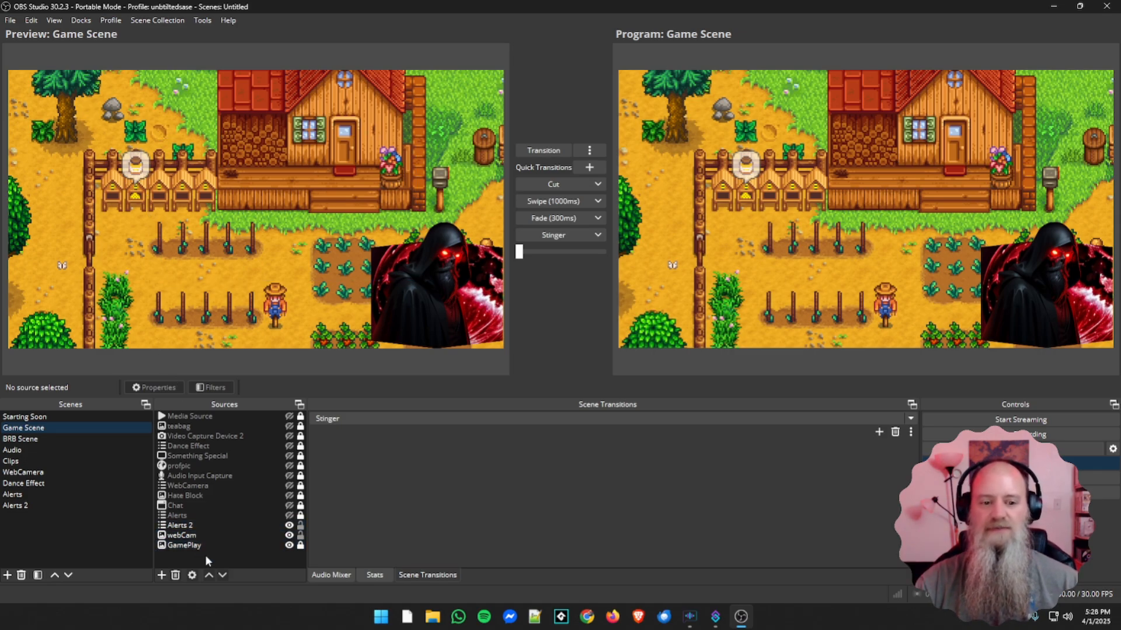
{"action": "right_click", "coordinate": [210, 558]}
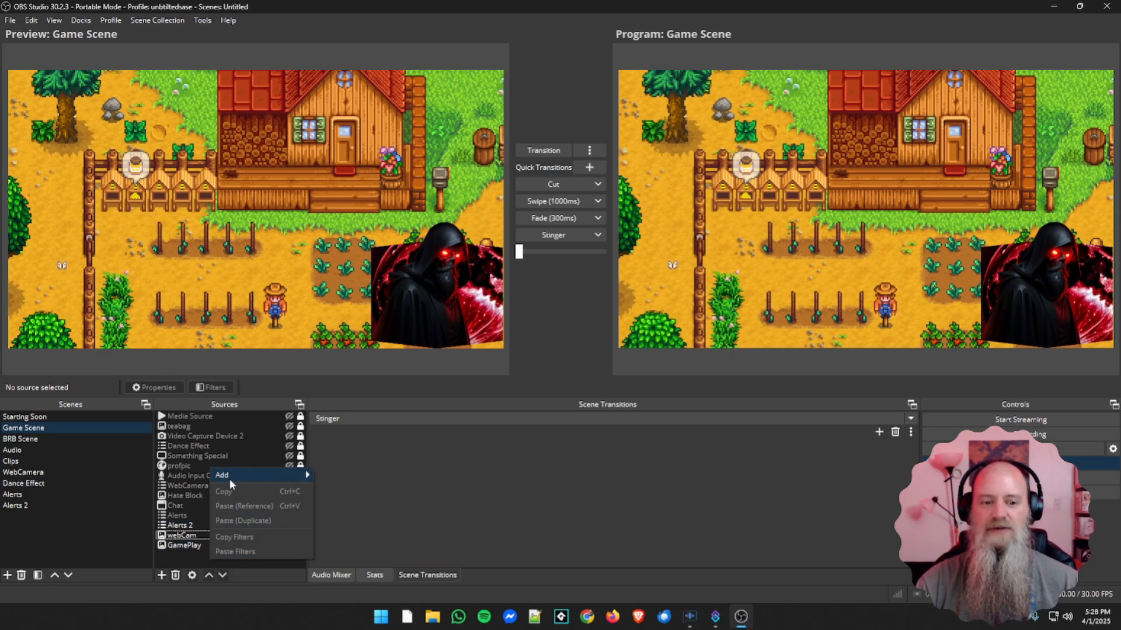
{"action": "mouse_move", "coordinate": [229, 478]}
{"action": "left_click", "coordinate": [352, 500]}
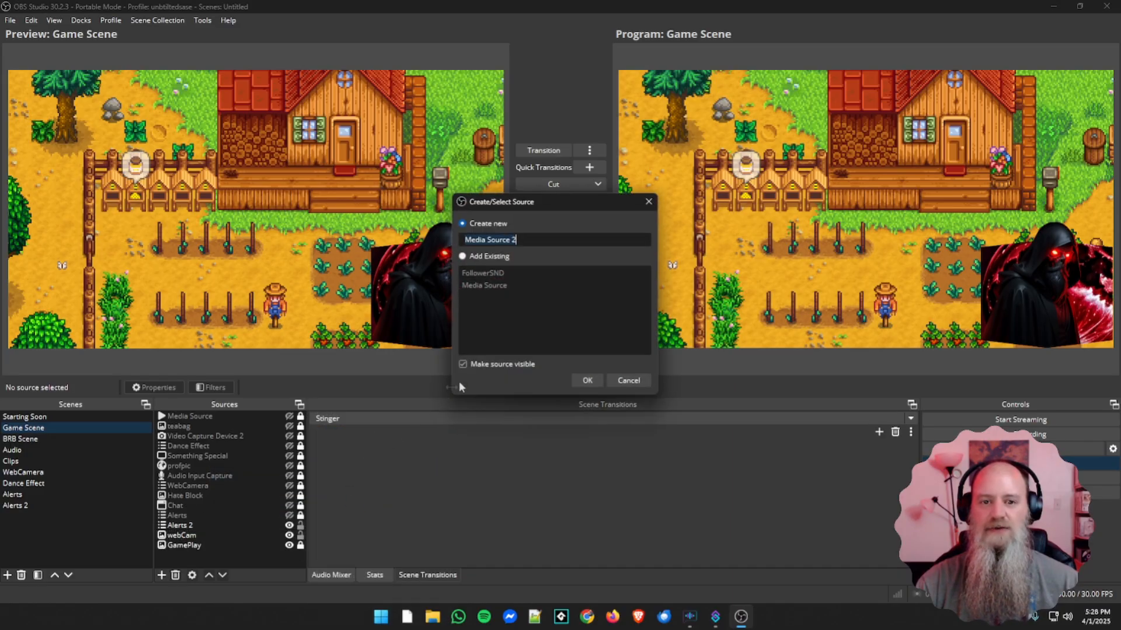
{"action": "left_click", "coordinate": [583, 378]}
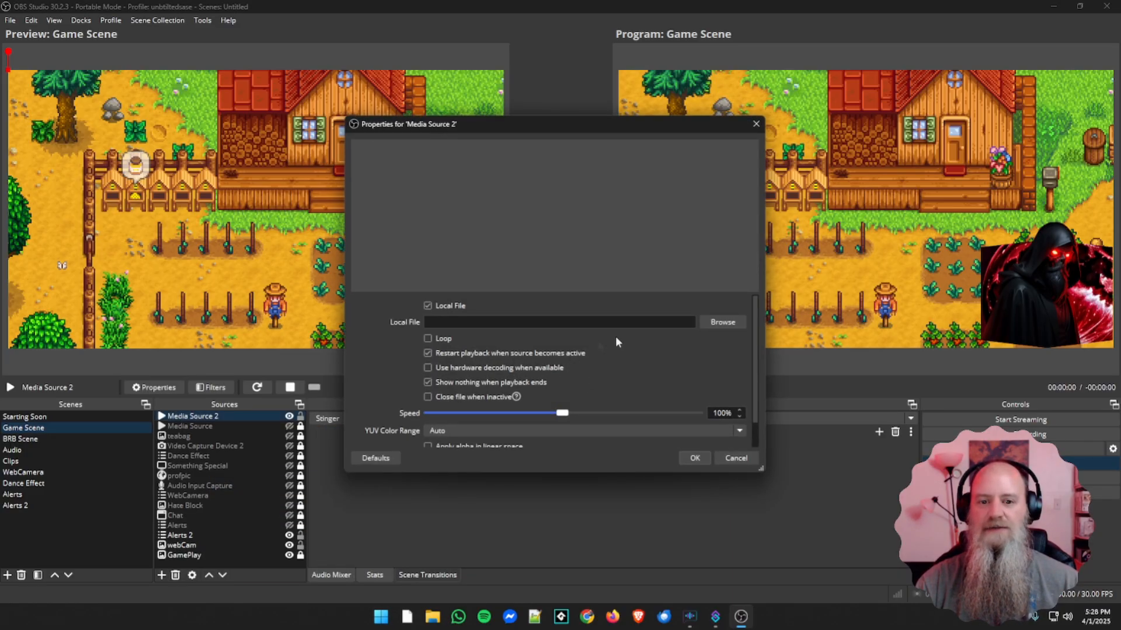
Set the new media source's local file to Zoolander2.mp4 from the OBS-Grafix/Videos/Greenscreen folder and apply the properties
{"action": "left_click", "coordinate": [707, 327]}
{"action": "scroll", "coordinate": [419, 261], "scroll_direction": "up", "scroll_amount": 3}
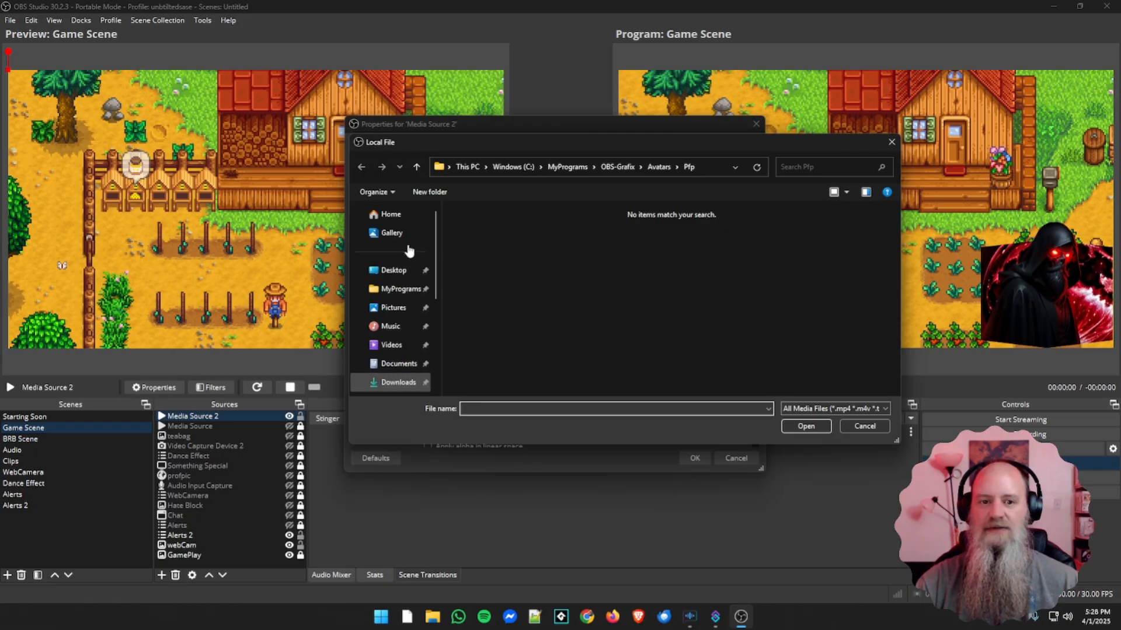
{"action": "left_click", "coordinate": [401, 289]}
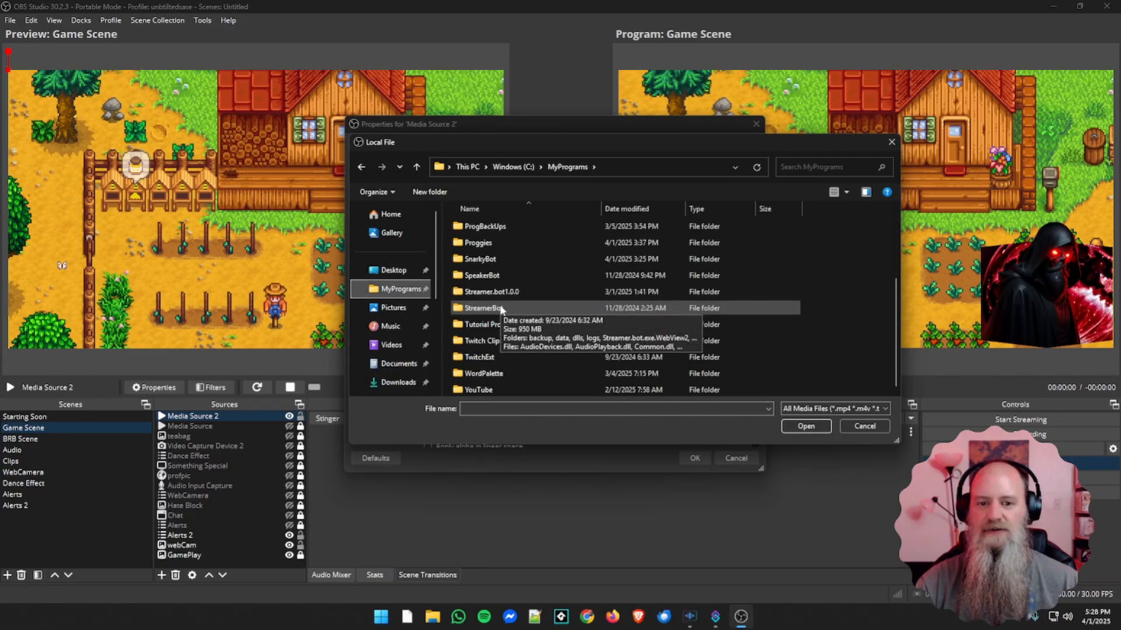
{"action": "scroll", "coordinate": [500, 309], "scroll_direction": "up", "scroll_amount": 3}
{"action": "double_click", "coordinate": [487, 277]}
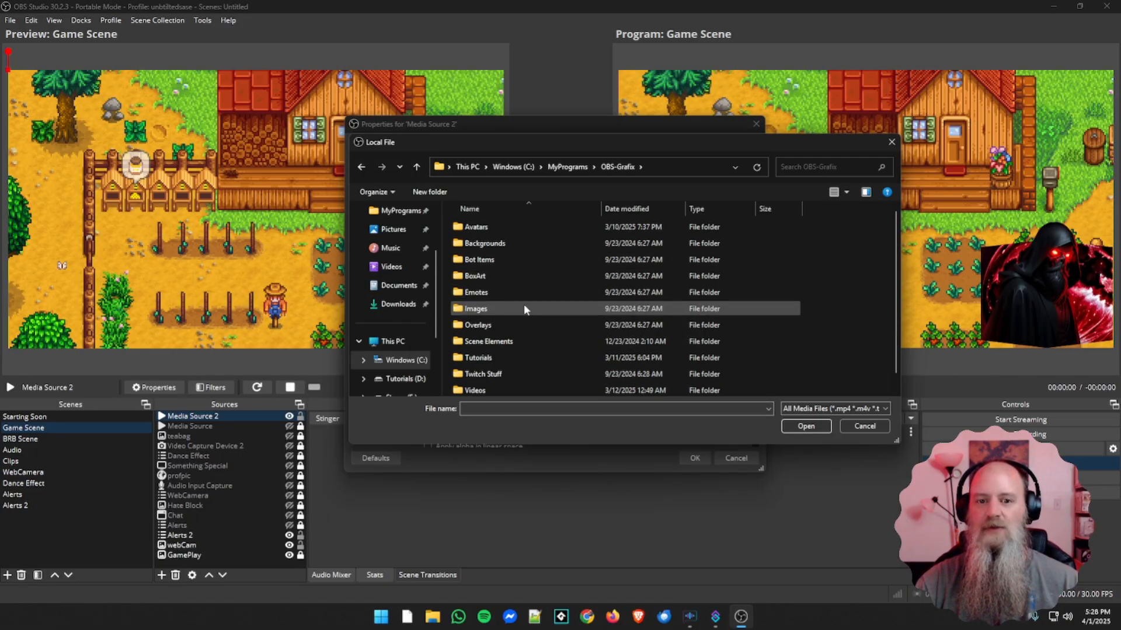
{"action": "double_click", "coordinate": [489, 374]}
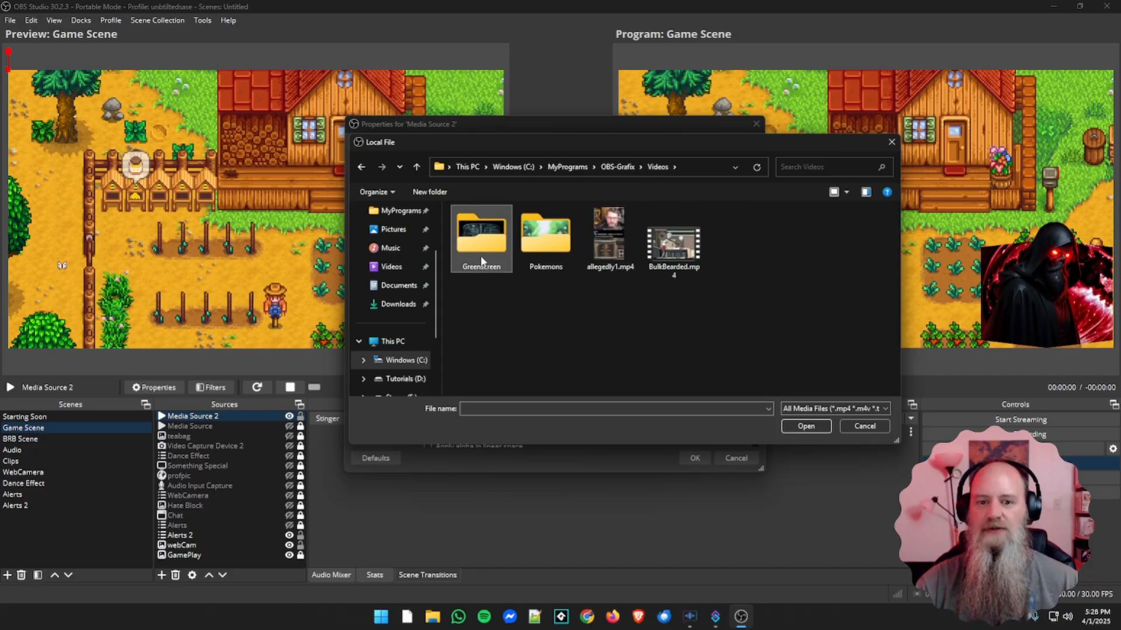
{"action": "double_click", "coordinate": [484, 260]}
{"action": "scroll", "coordinate": [597, 315], "scroll_direction": "down", "scroll_amount": 5}
{"action": "left_click", "coordinate": [480, 365]}
{"action": "left_click", "coordinate": [799, 427]}
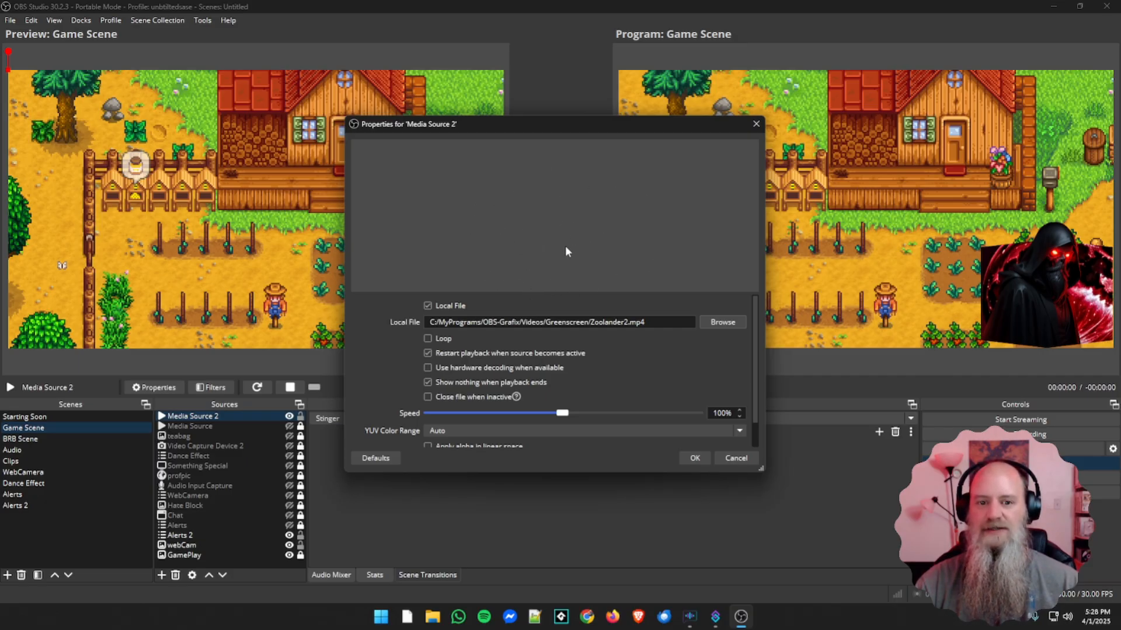
{"action": "left_click", "coordinate": [694, 458]}
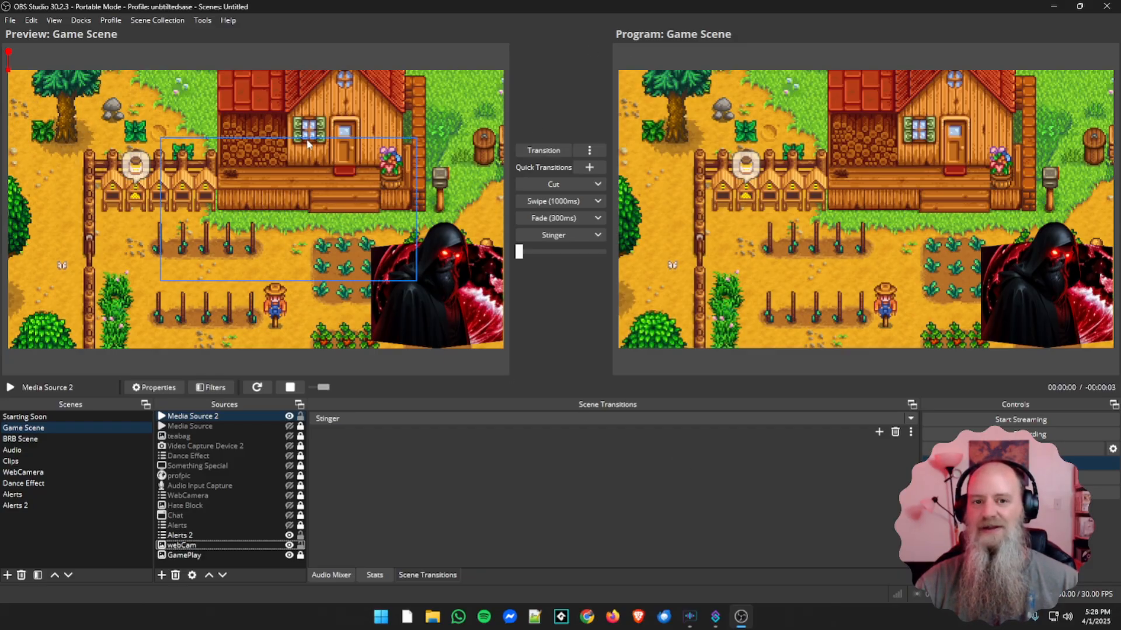
Transition Game Scene to program and toggle Media Source 2's visibility off and on to test its playback
{"action": "left_click", "coordinate": [538, 151]}
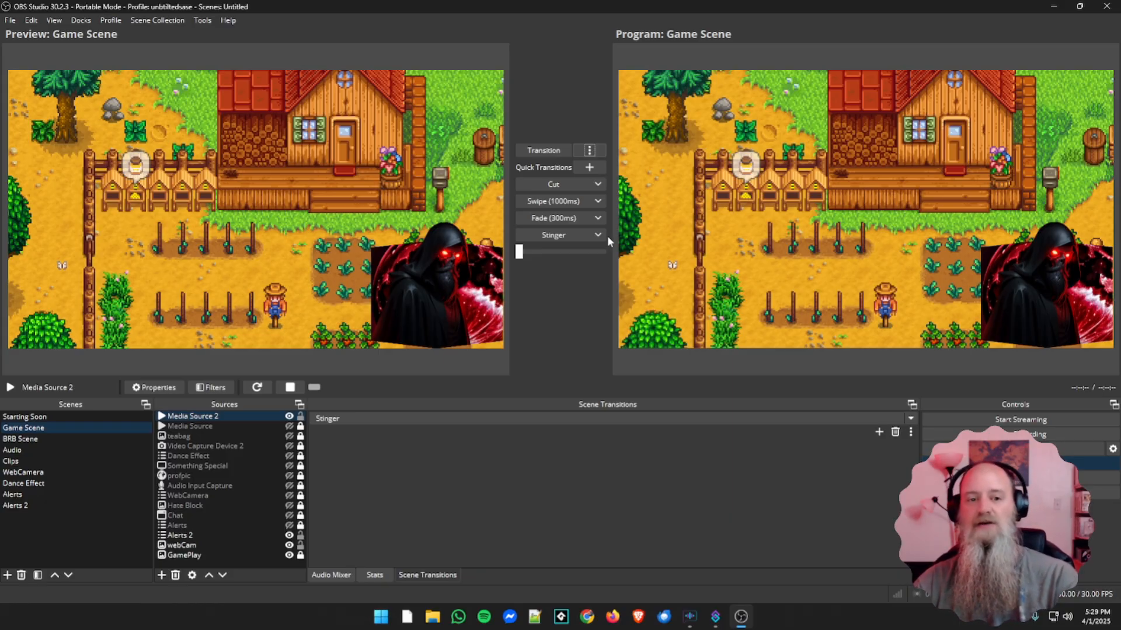
{"action": "left_click", "coordinate": [280, 415]}
{"action": "left_click", "coordinate": [288, 416]}
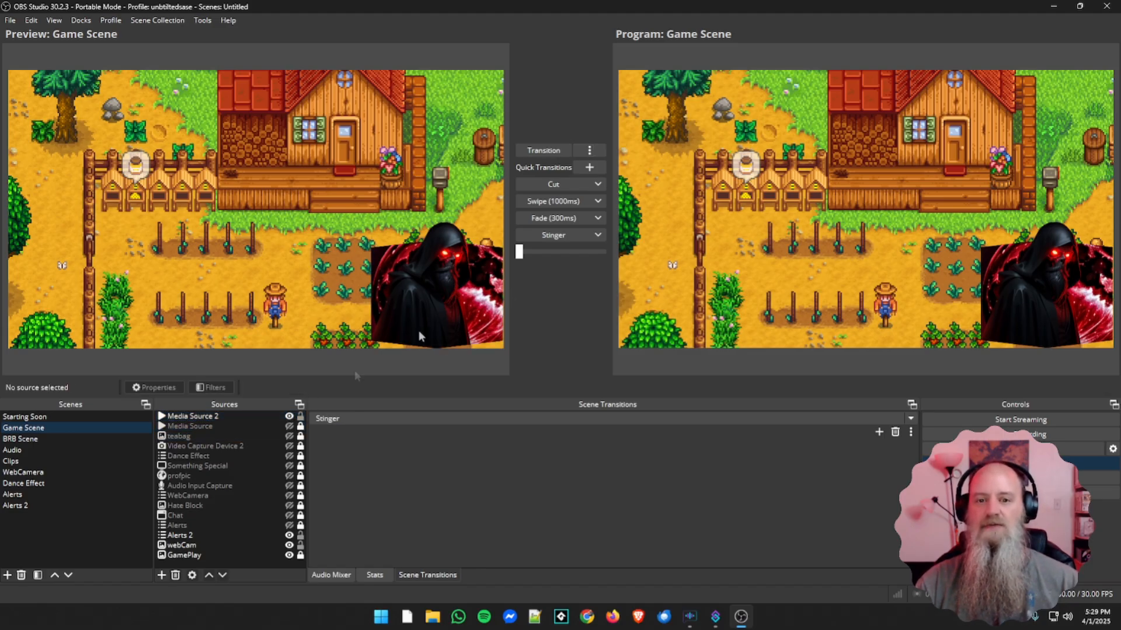
{"action": "left_click", "coordinate": [555, 150]}
{"action": "left_click", "coordinate": [289, 416]}
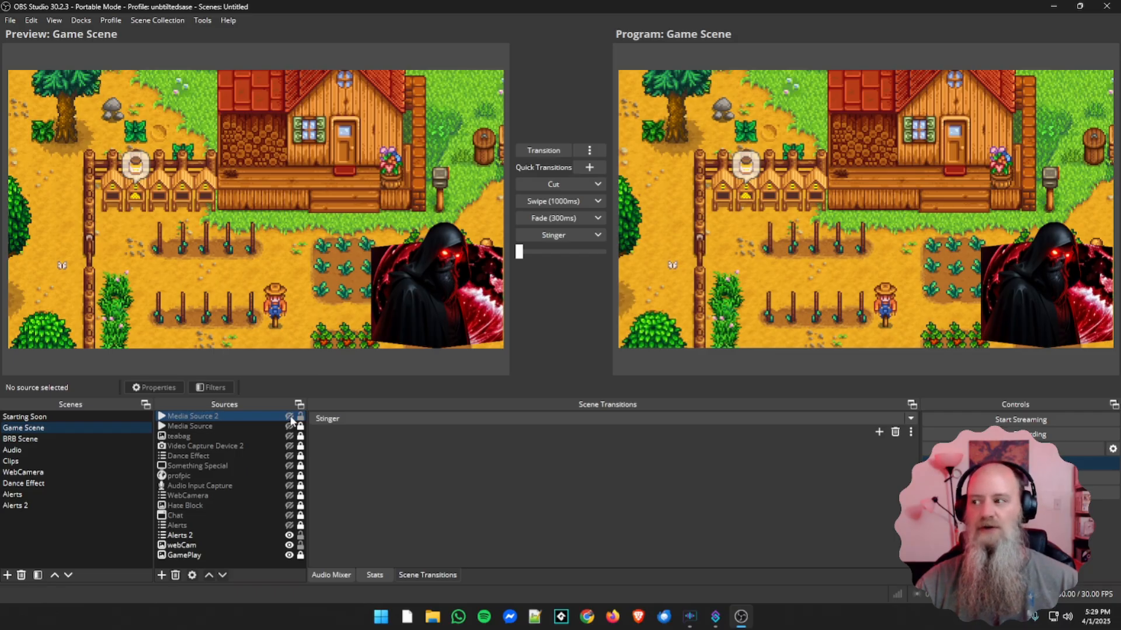
{"action": "left_click", "coordinate": [289, 416]}
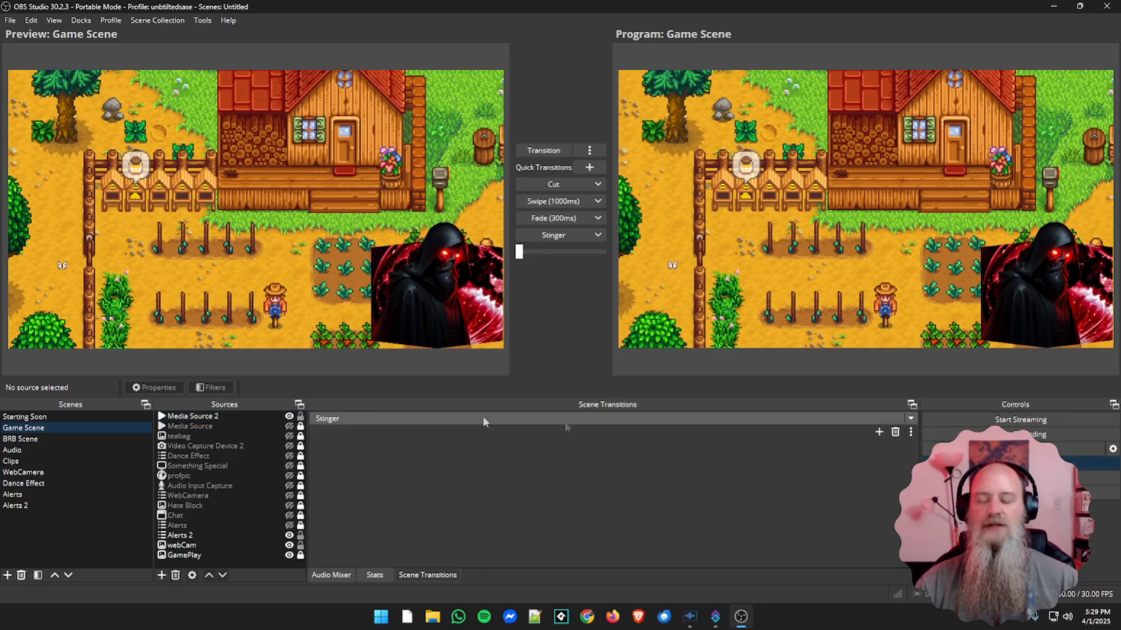
Turn off Studio Mode and hide and show Media Source 2 to compare its playback
{"action": "left_click", "coordinate": [992, 463]}
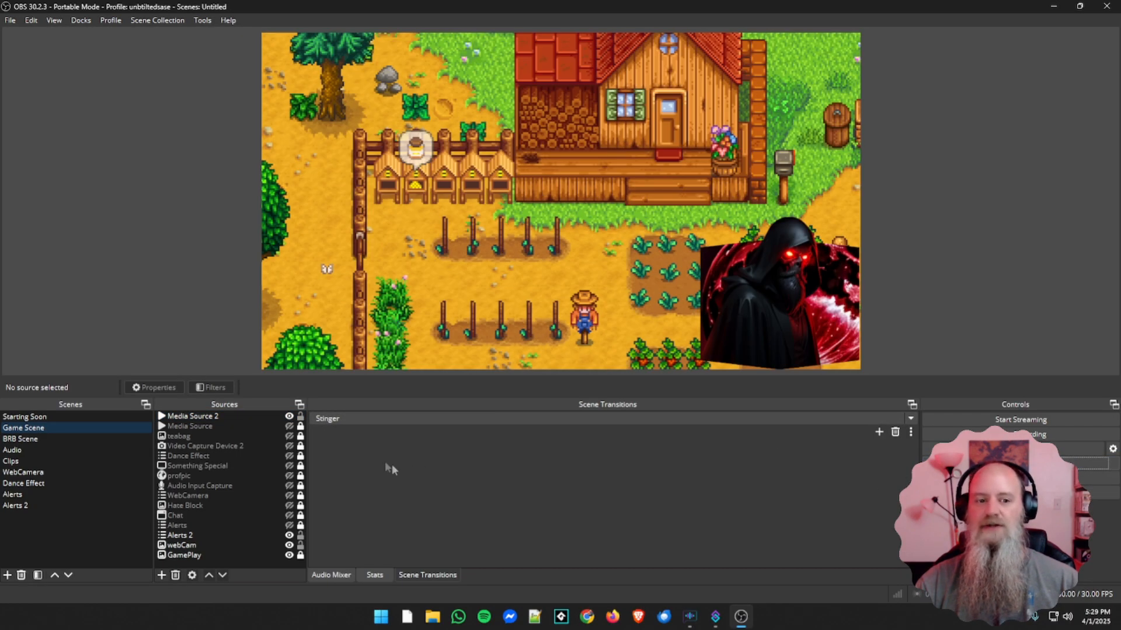
{"action": "left_click", "coordinate": [287, 417]}
{"action": "left_click", "coordinate": [289, 417]}
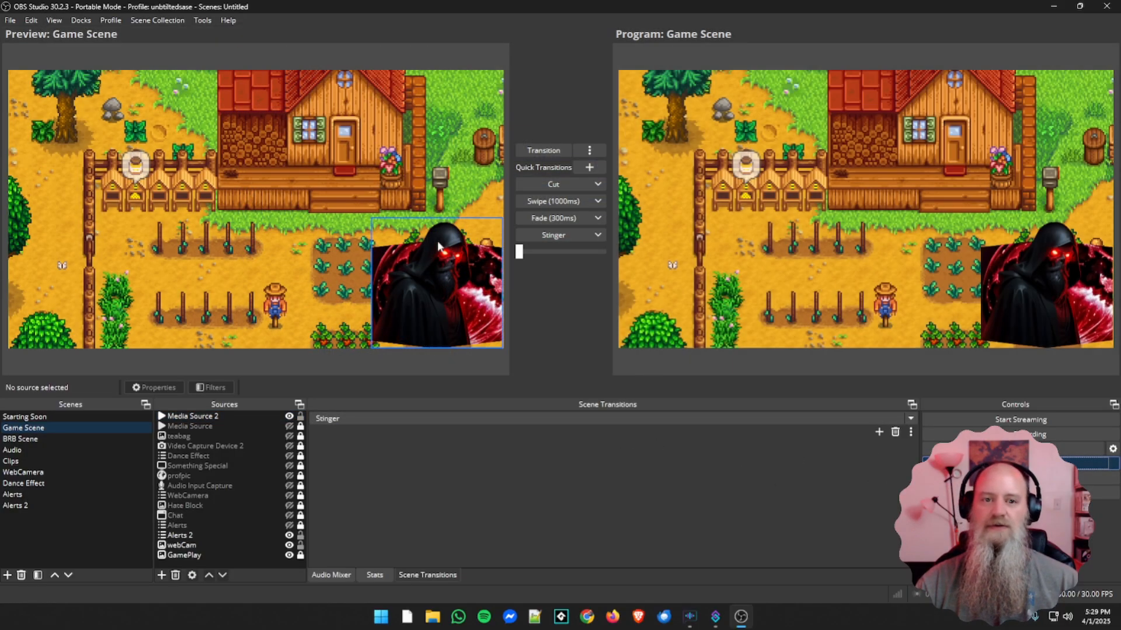
Repeatedly hide and show Media Source 2 in Studio Mode to test whether it plays in the preview
{"action": "left_click", "coordinate": [289, 416]}
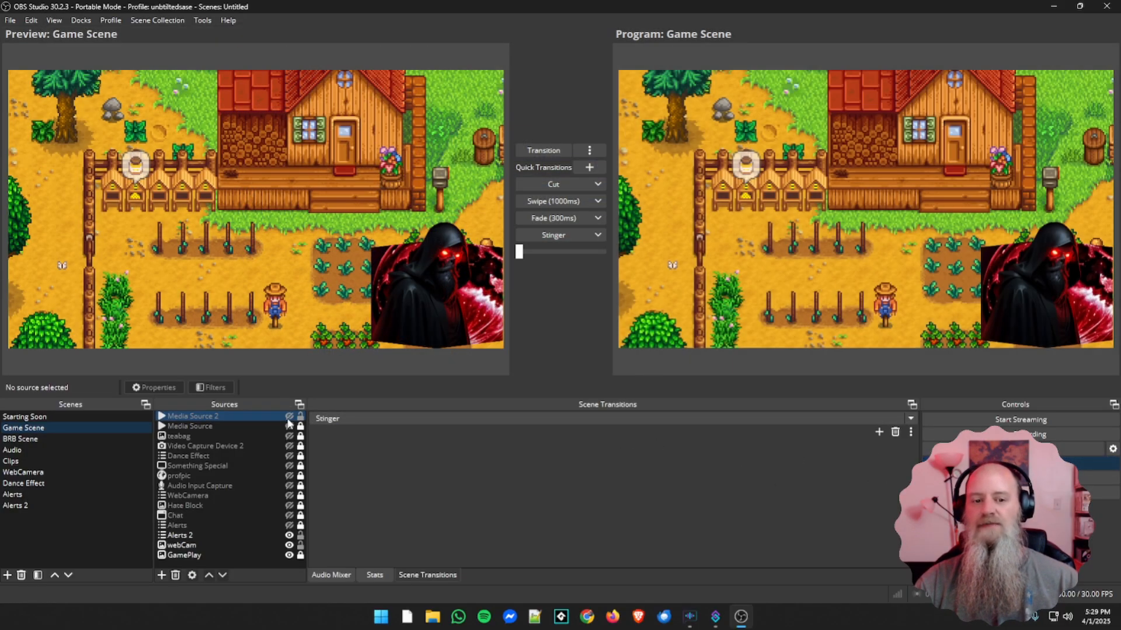
{"action": "left_click", "coordinate": [288, 417]}
{"action": "left_click", "coordinate": [288, 417]}
{"action": "left_click", "coordinate": [289, 418]}
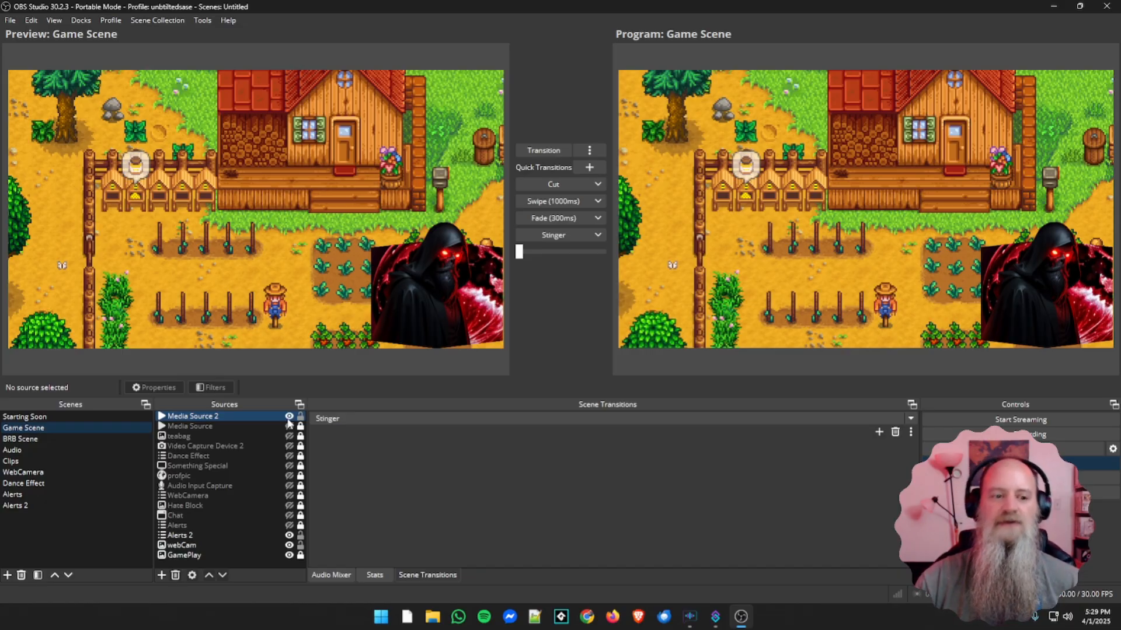
Load BRB Scene into the preview, toggle BRB Video's visibility off and on, and transition the scene to program
{"action": "left_click", "coordinate": [82, 439]}
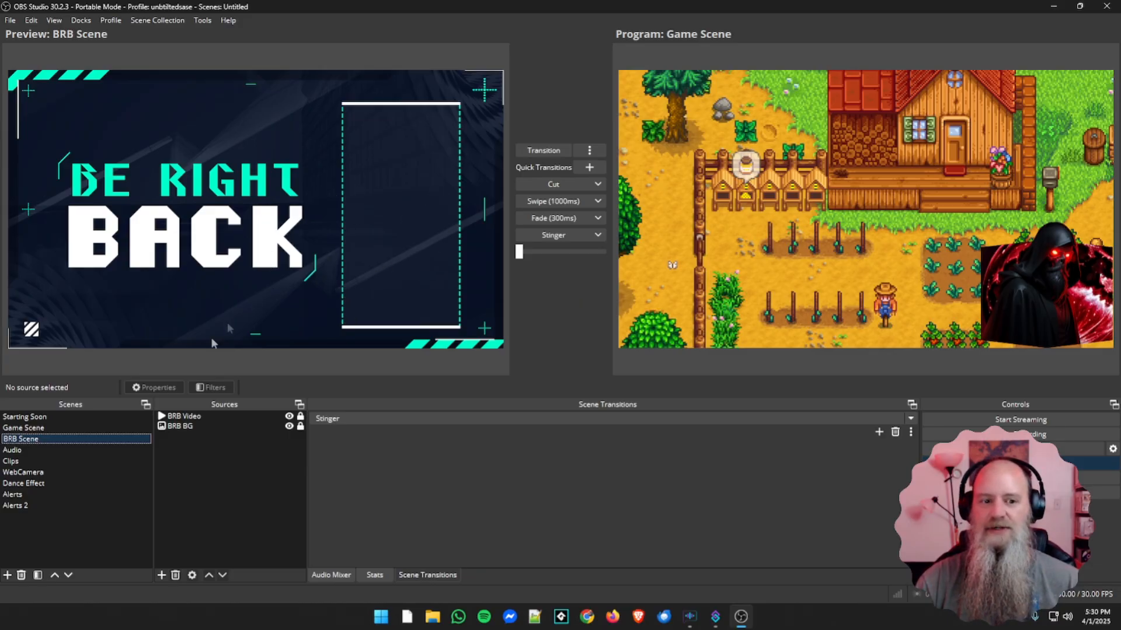
{"action": "left_click", "coordinate": [263, 416]}
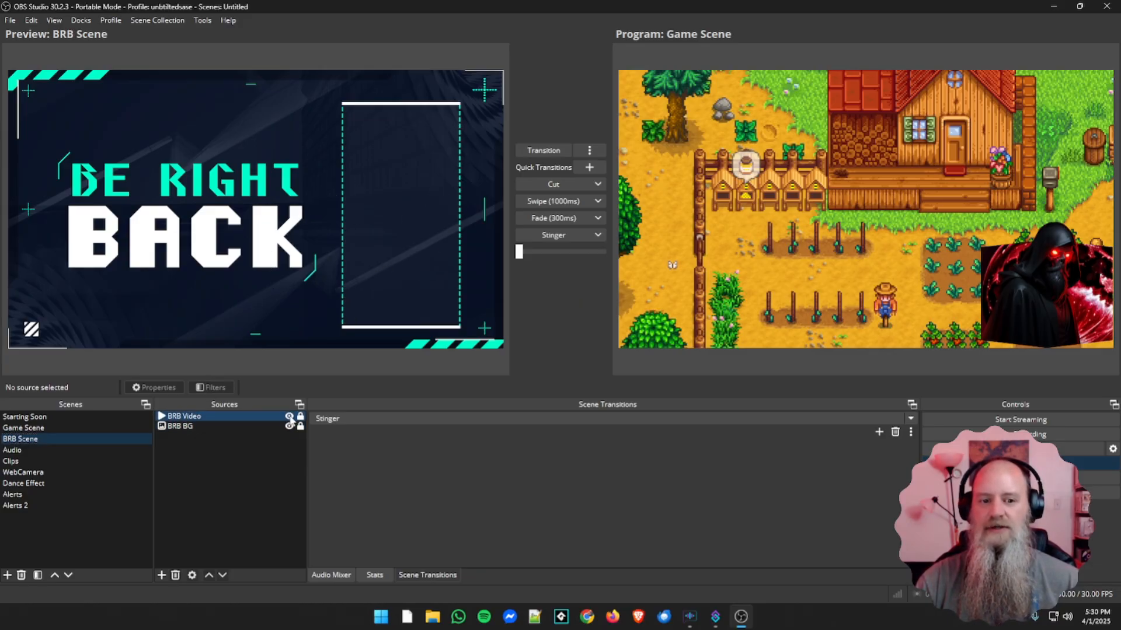
{"action": "left_click", "coordinate": [289, 416]}
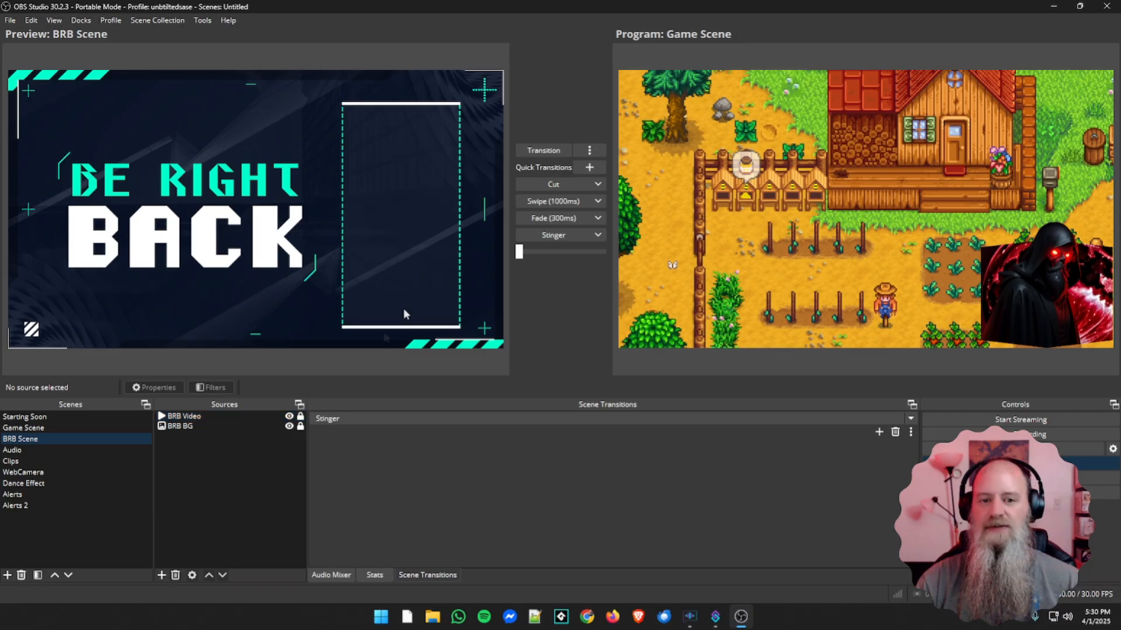
{"action": "left_click", "coordinate": [528, 153]}
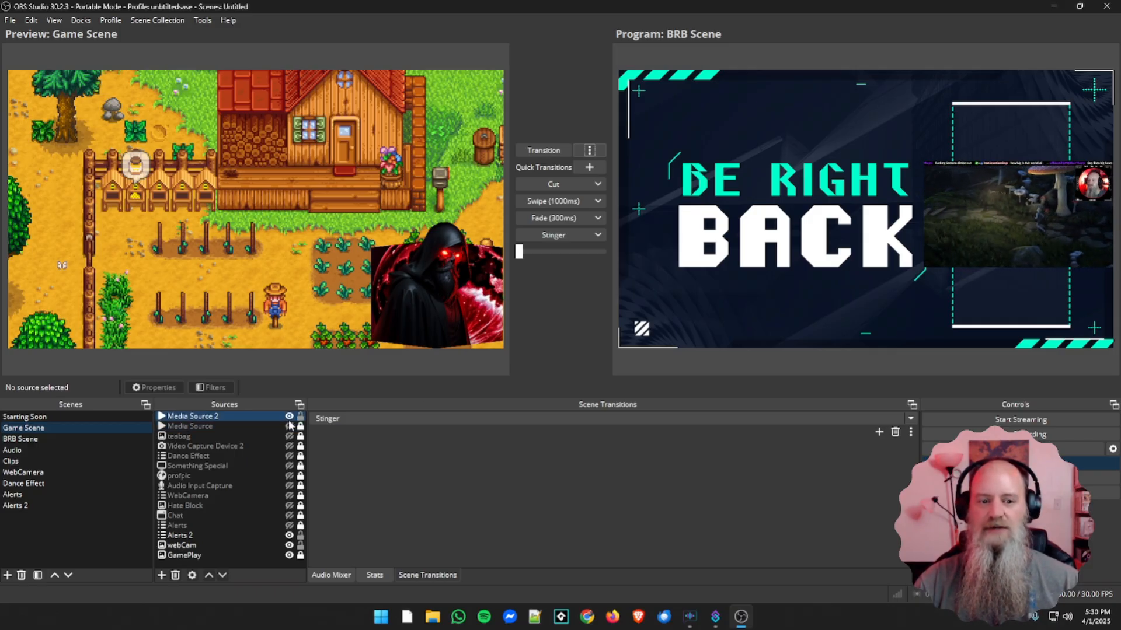
Load BRB Scene into the preview, hide BRB Video, and transition the change to program
{"action": "left_click", "coordinate": [53, 439]}
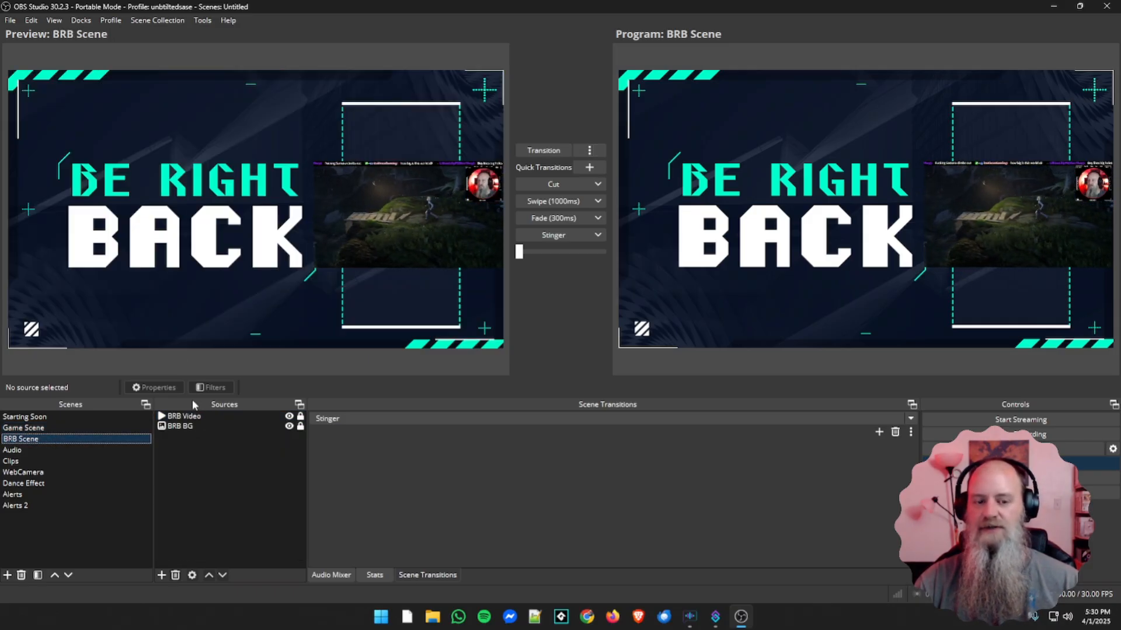
{"action": "left_click", "coordinate": [289, 416]}
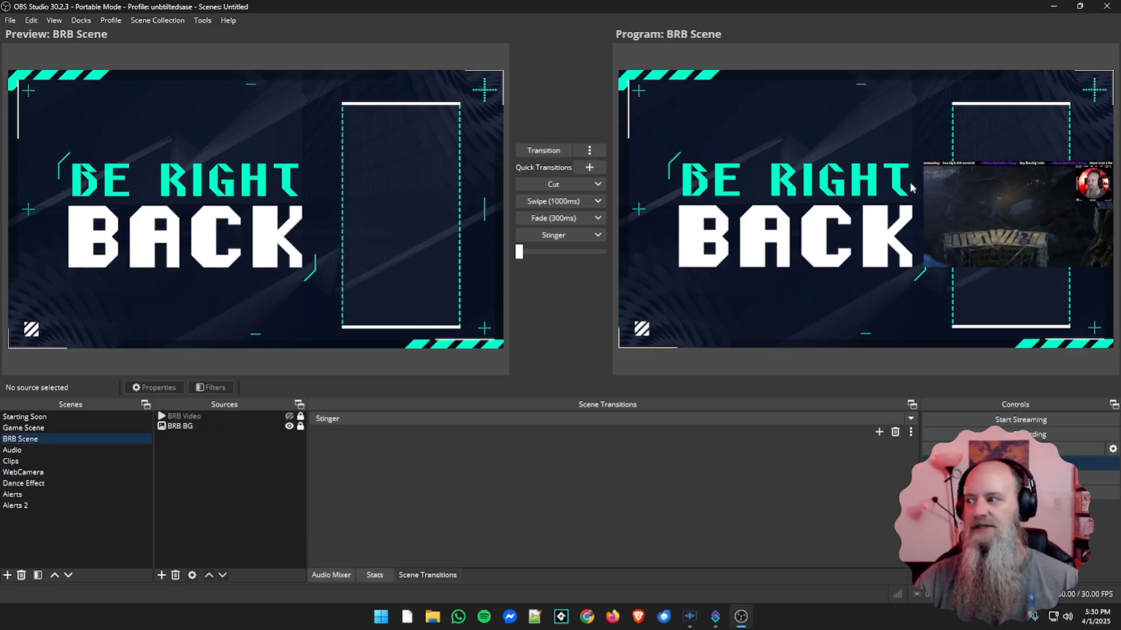
{"action": "left_click", "coordinate": [565, 151]}
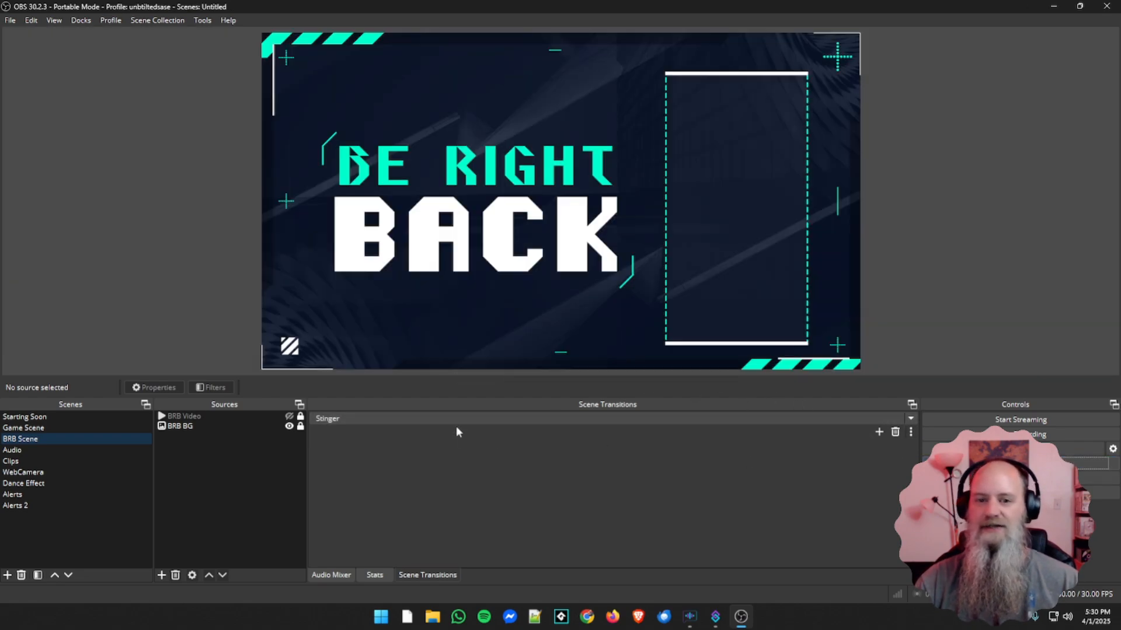
Toggle BRB Video's visibility with Studio Mode off to compare its playback, leaving the video shown
{"action": "left_click", "coordinate": [289, 416]}
{"action": "left_click", "coordinate": [290, 418]}
{"action": "left_click", "coordinate": [289, 417]}
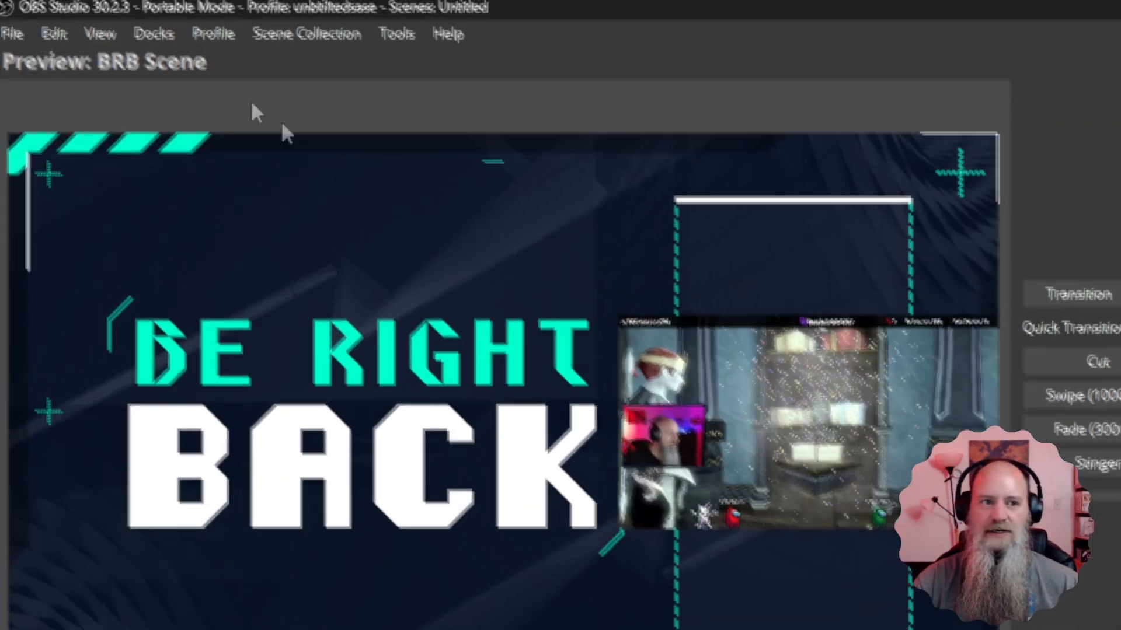
Turn off Show preview/program labels in the general Studio Mode settings and apply the change
{"action": "left_click", "coordinate": [12, 34]}
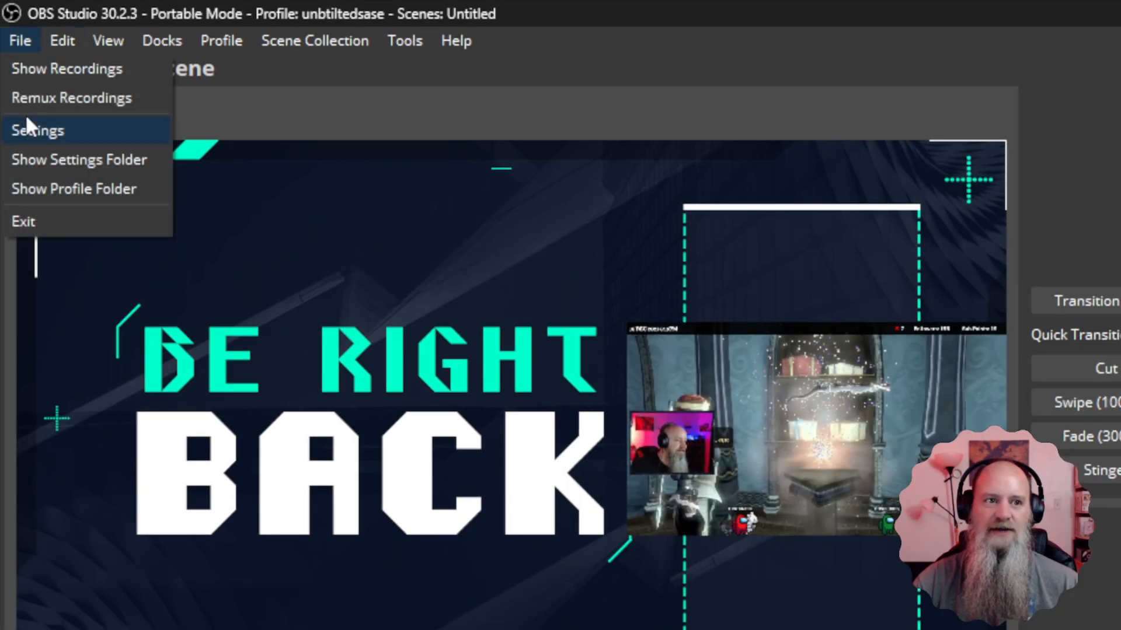
{"action": "left_click", "coordinate": [40, 130]}
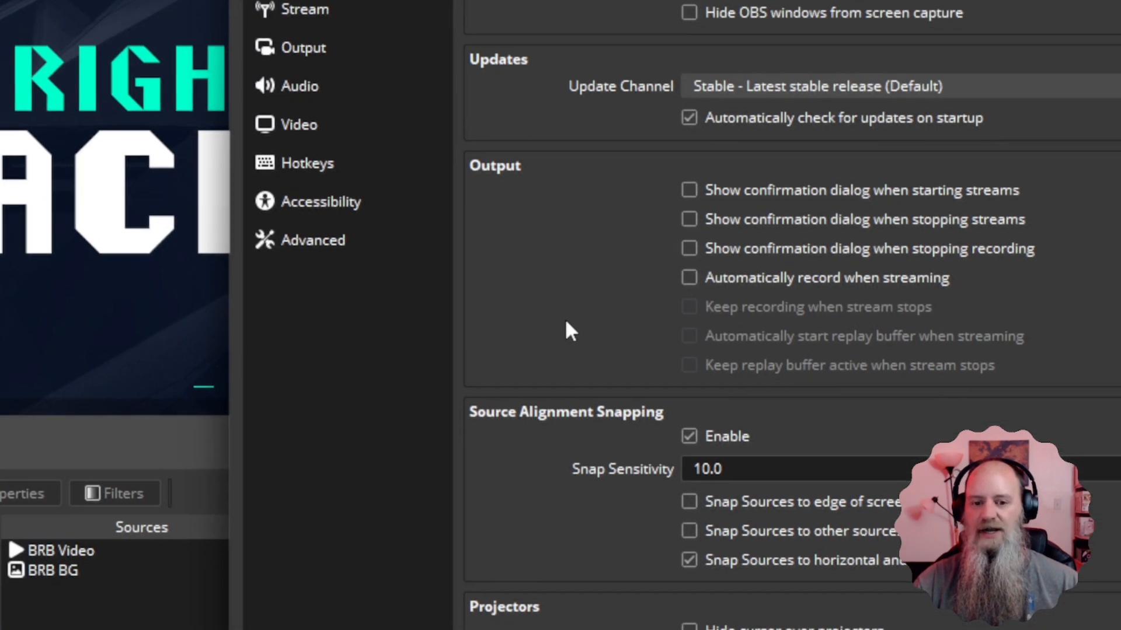
{"action": "scroll", "coordinate": [564, 398], "scroll_direction": "down", "scroll_amount": 10}
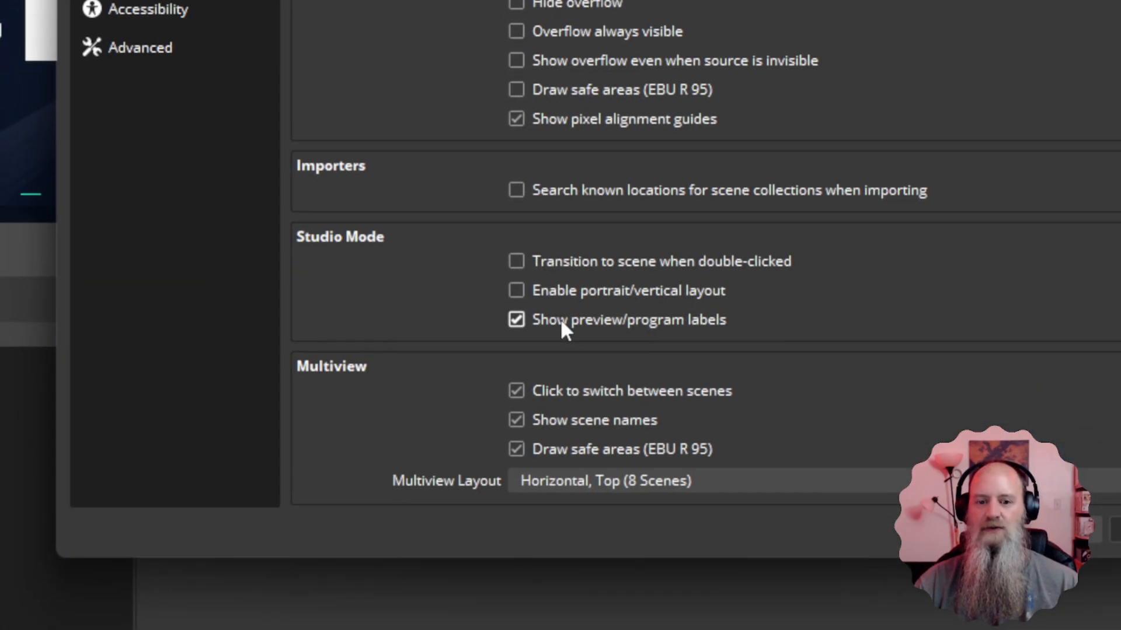
{"action": "left_click", "coordinate": [560, 320]}
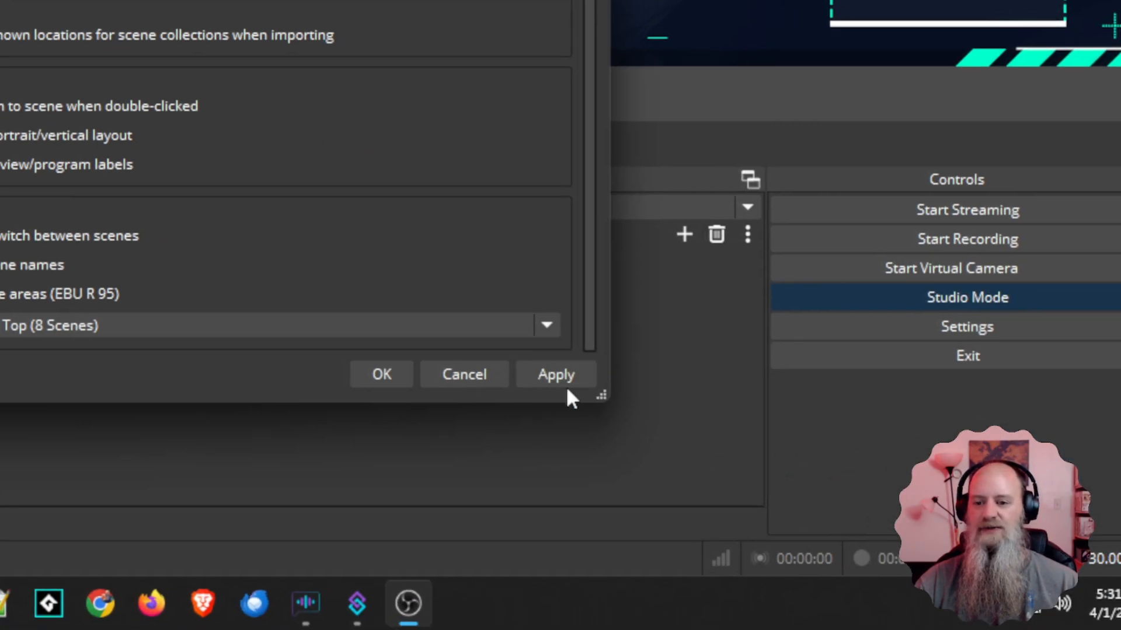
{"action": "left_click", "coordinate": [1108, 532]}
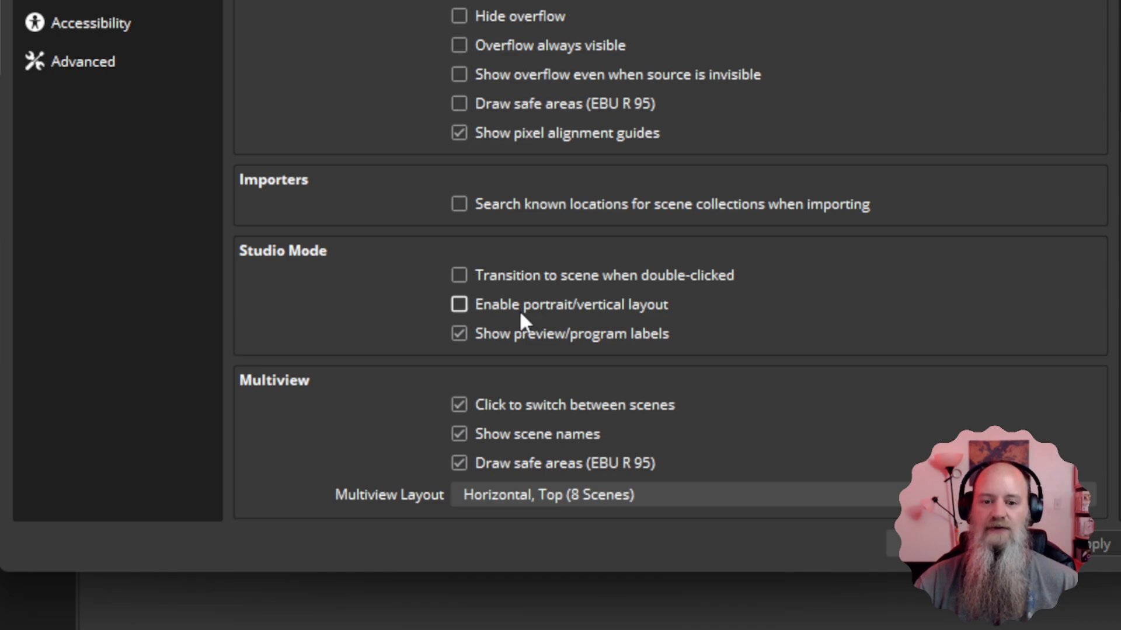
Enable the portrait/vertical layout for Studio Mode and test it by transitioning Game Scene to program
{"action": "left_click", "coordinate": [520, 310]}
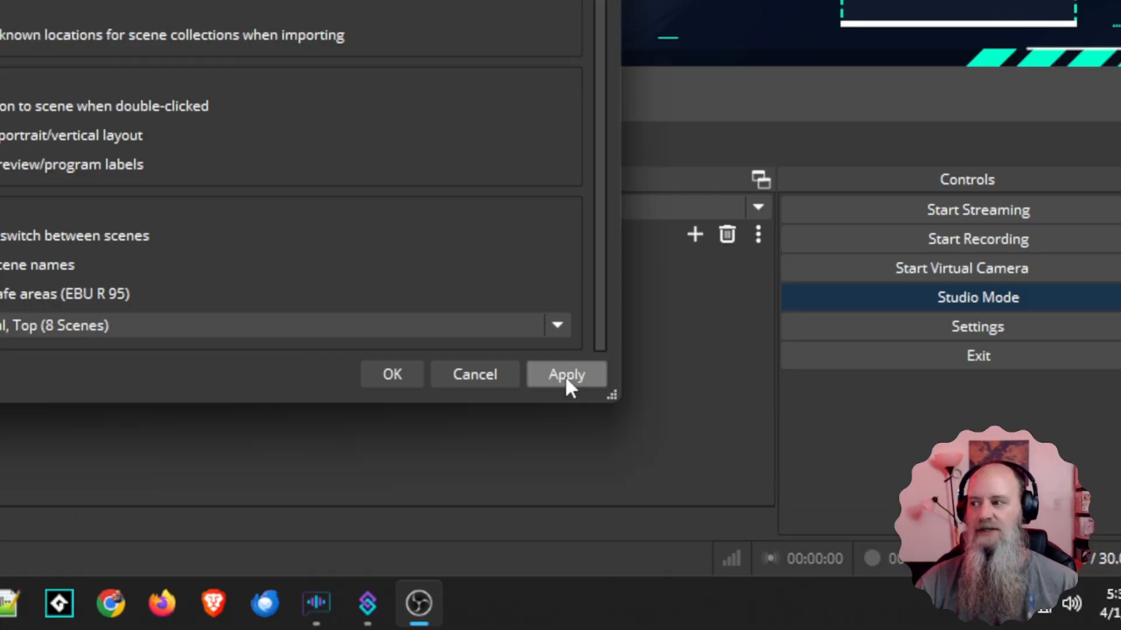
{"action": "left_click", "coordinate": [565, 376]}
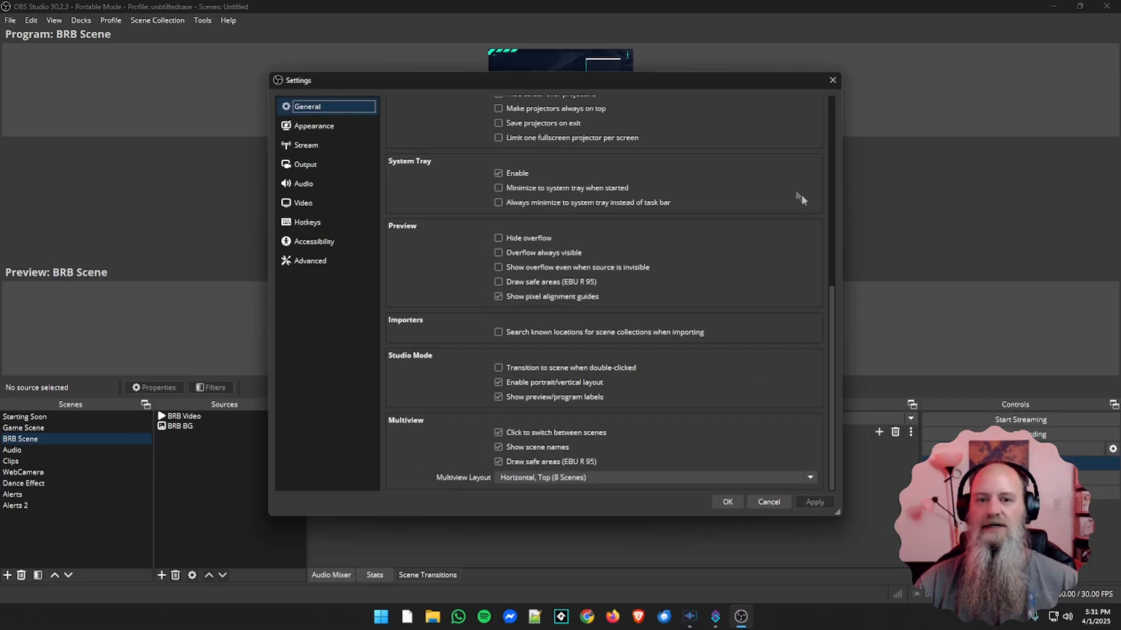
{"action": "left_click_drag", "start_coordinate": [698, 85], "coordinate": [693, 479]}
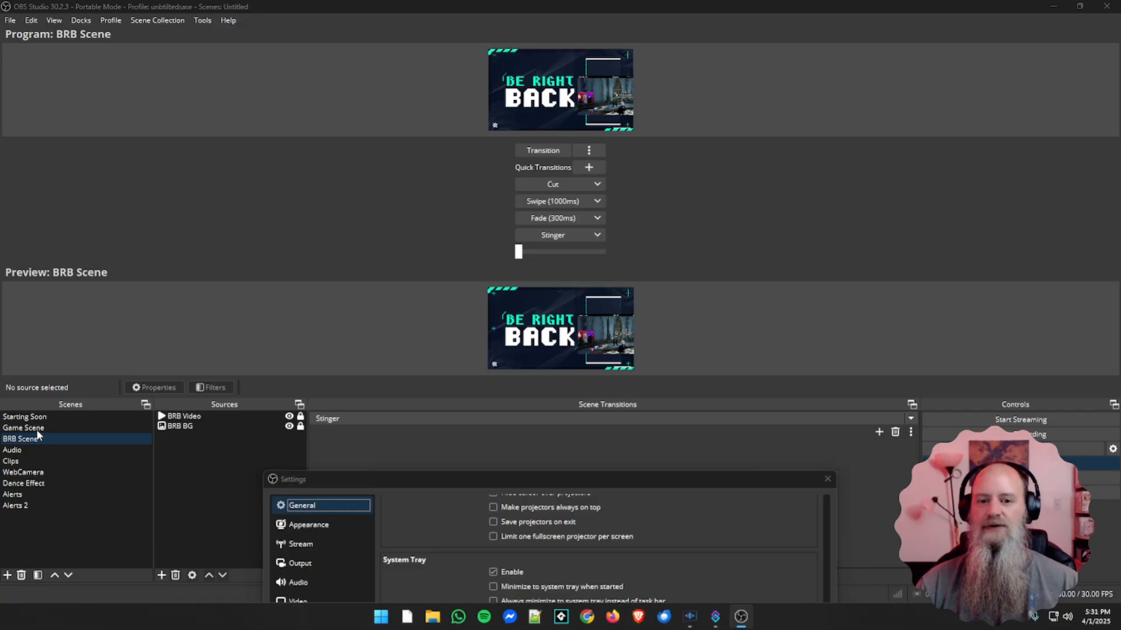
{"action": "left_click_drag", "start_coordinate": [289, 482], "coordinate": [340, 71]}
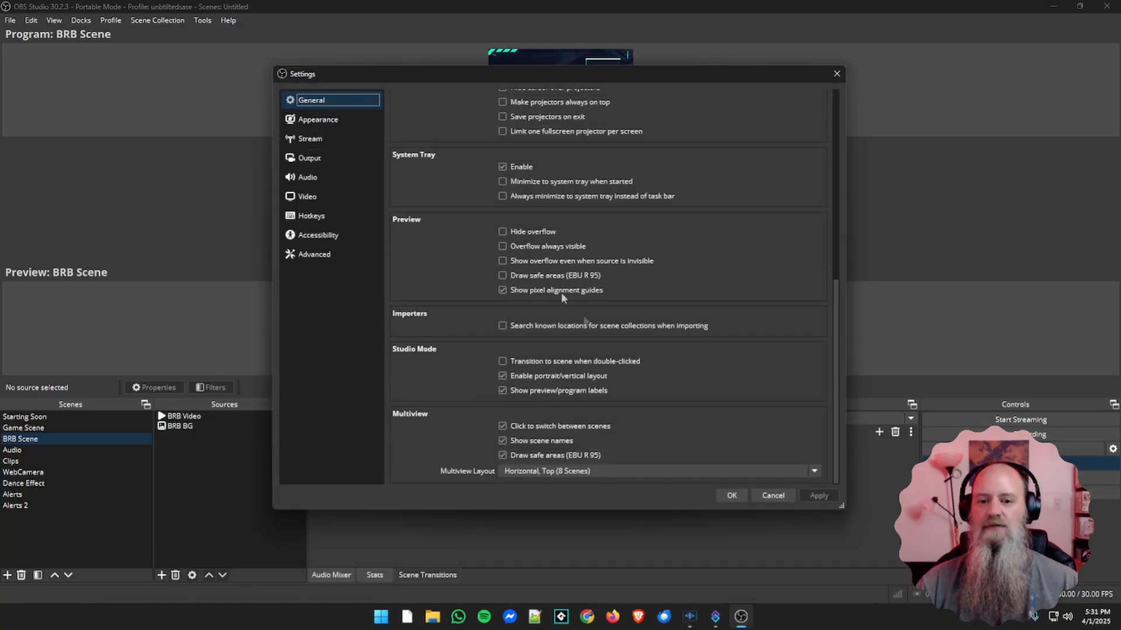
{"action": "left_click", "coordinate": [736, 500]}
{"action": "left_click", "coordinate": [25, 428]}
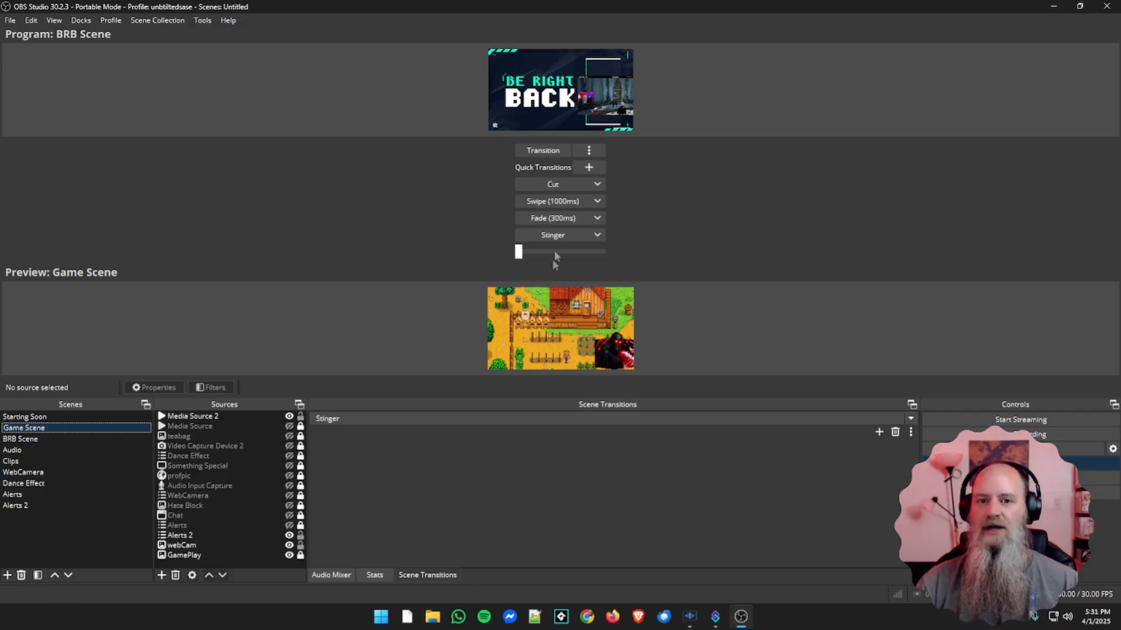
{"action": "left_click", "coordinate": [548, 151]}
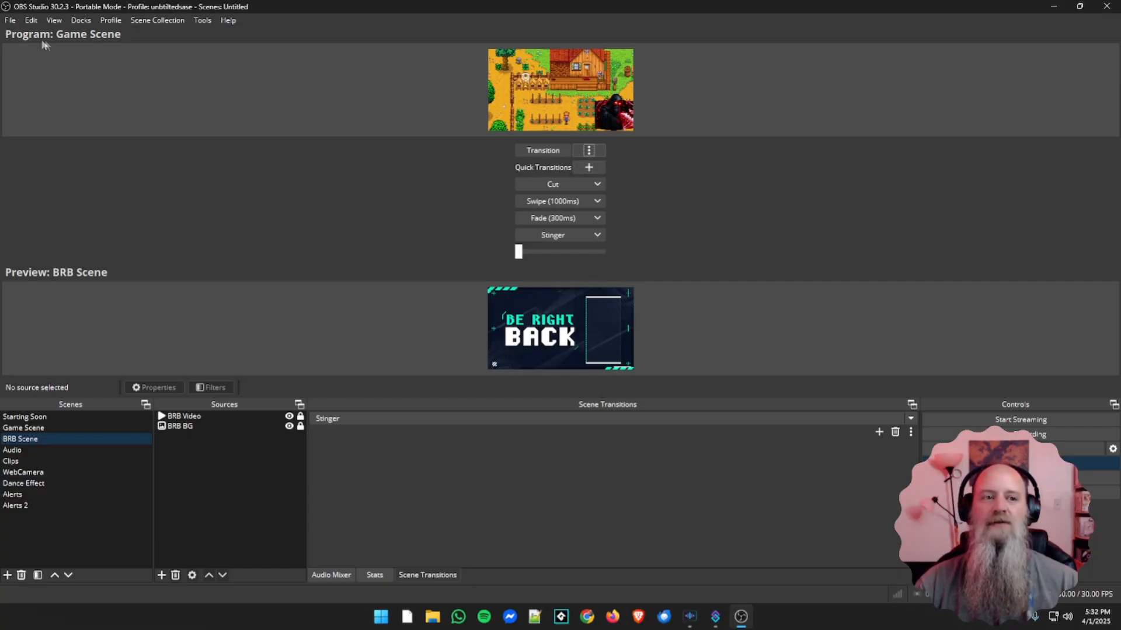
Disable the portrait/vertical layout in the general Studio Mode settings and apply the change
{"action": "left_click", "coordinate": [10, 21]}
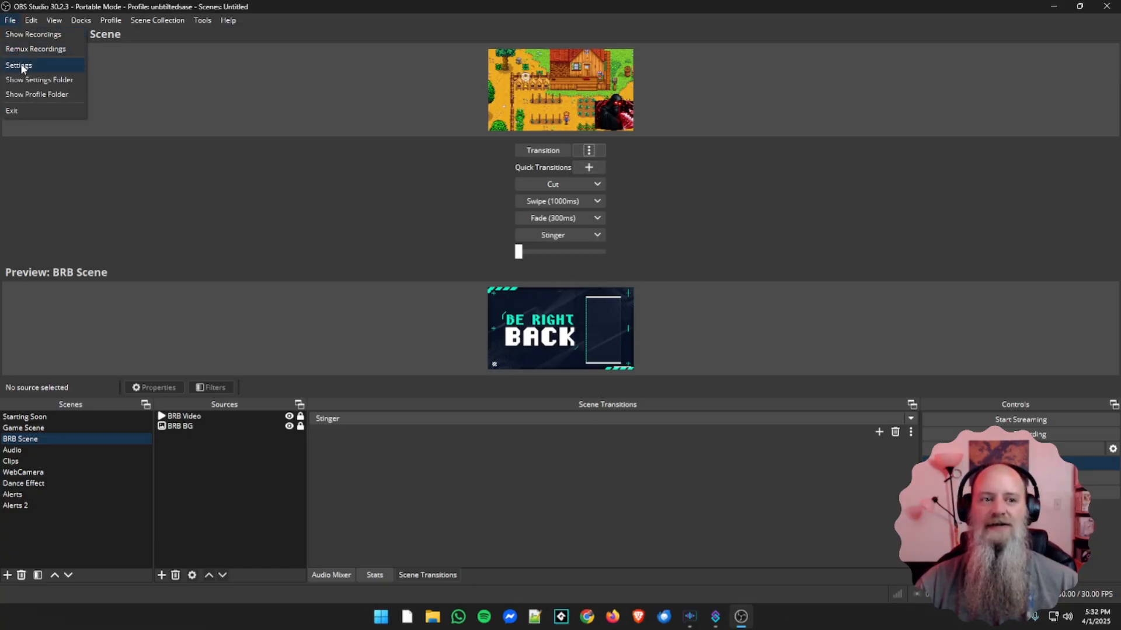
{"action": "left_click", "coordinate": [22, 65]}
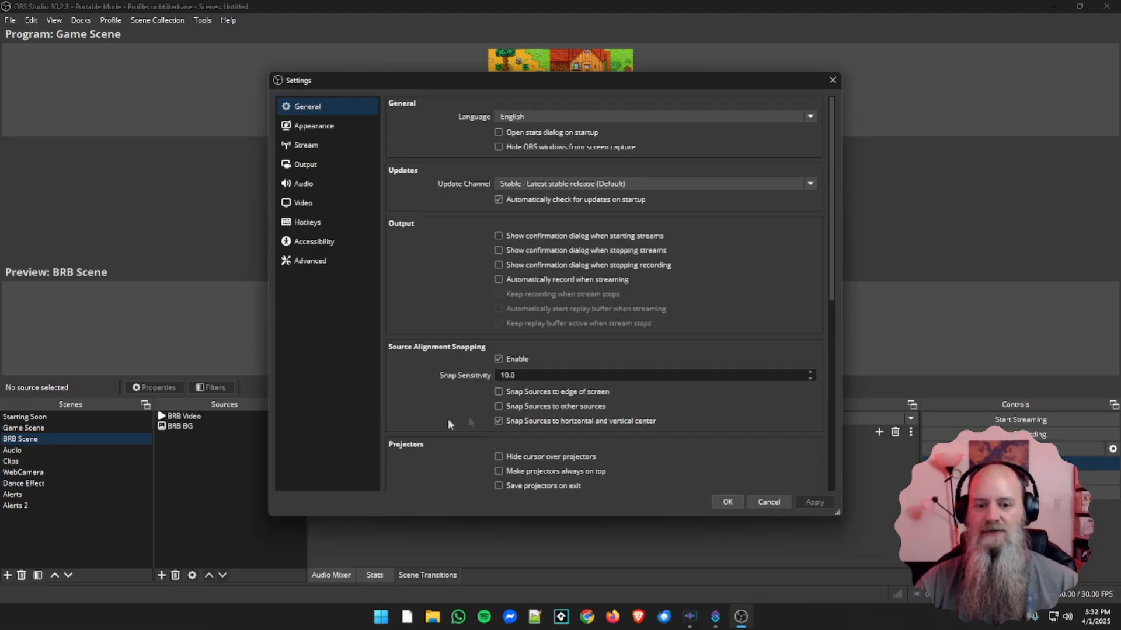
{"action": "scroll", "coordinate": [468, 415], "scroll_direction": "down", "scroll_amount": 10}
{"action": "left_click", "coordinate": [498, 382]}
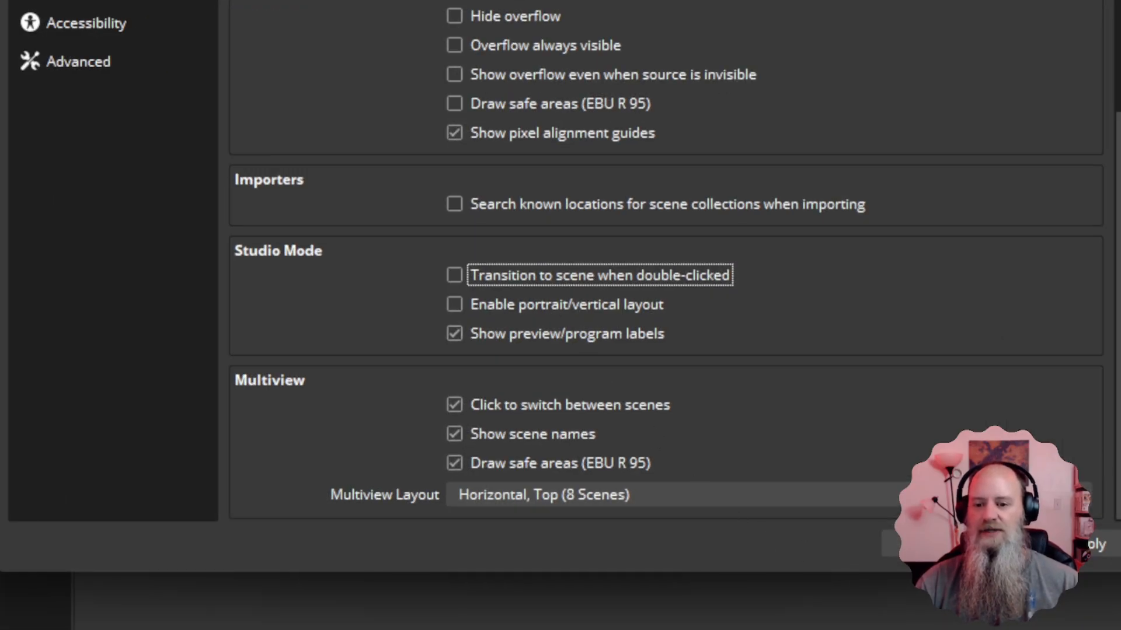
{"action": "left_click", "coordinate": [798, 498]}
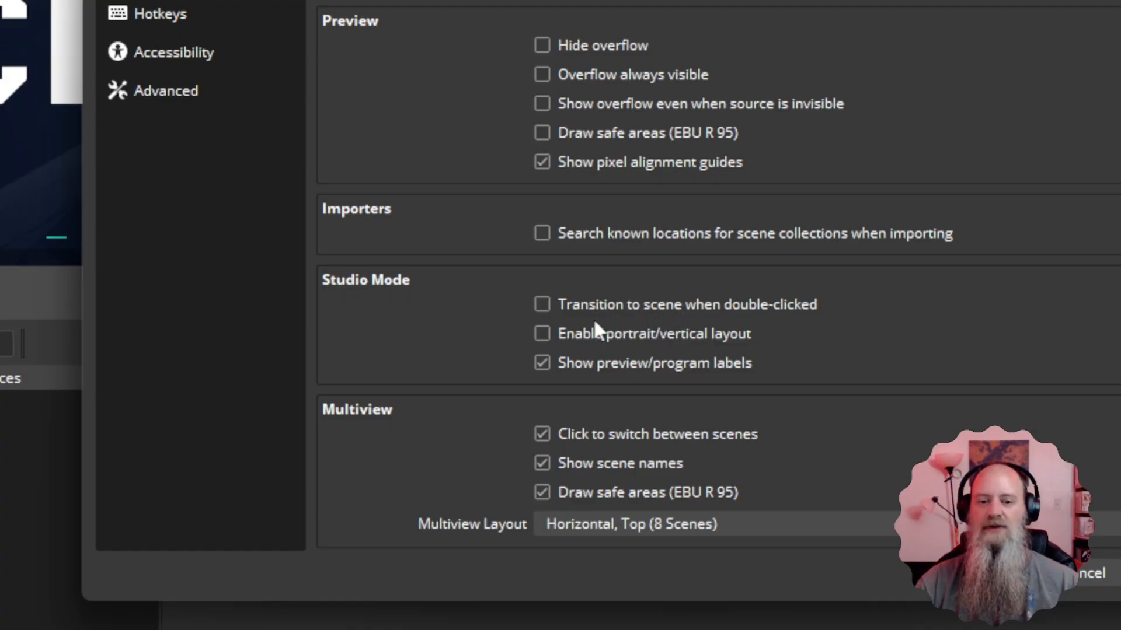
Enable Transition to scene when double-clicked, close the settings, and send BRB Scene to program
{"action": "left_click", "coordinate": [560, 306]}
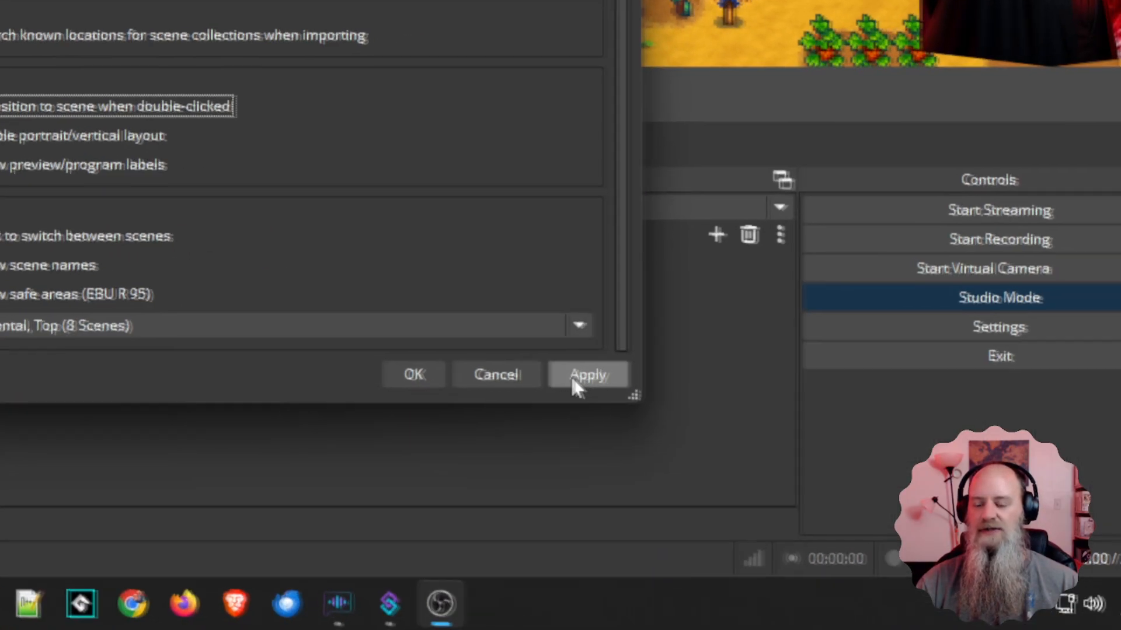
{"action": "left_click", "coordinate": [409, 383]}
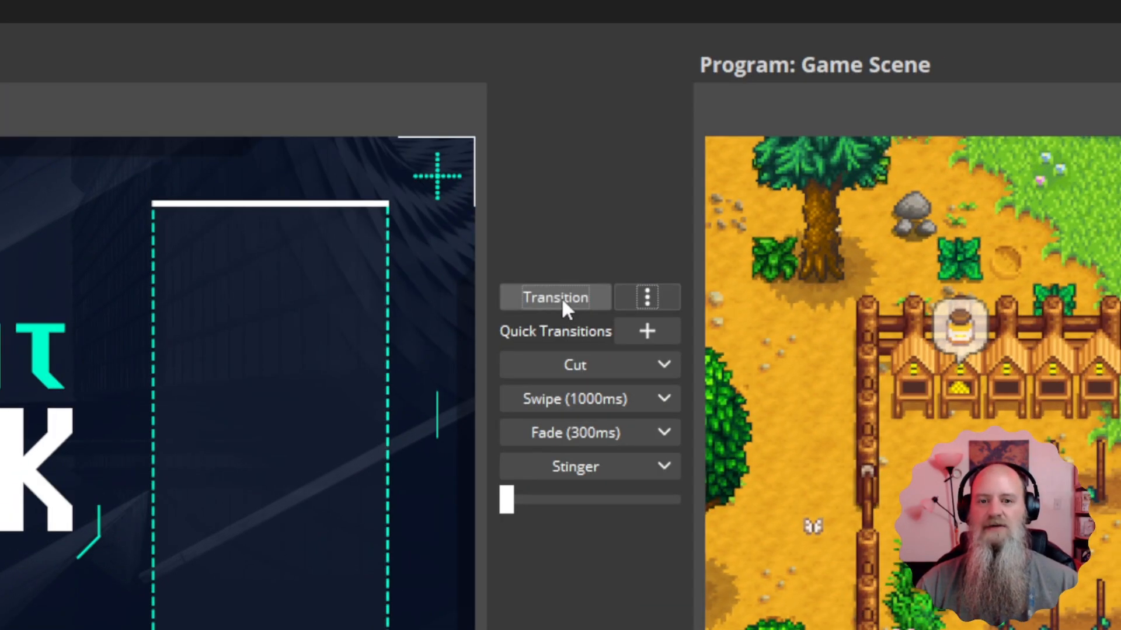
{"action": "left_click", "coordinate": [35, 160]}
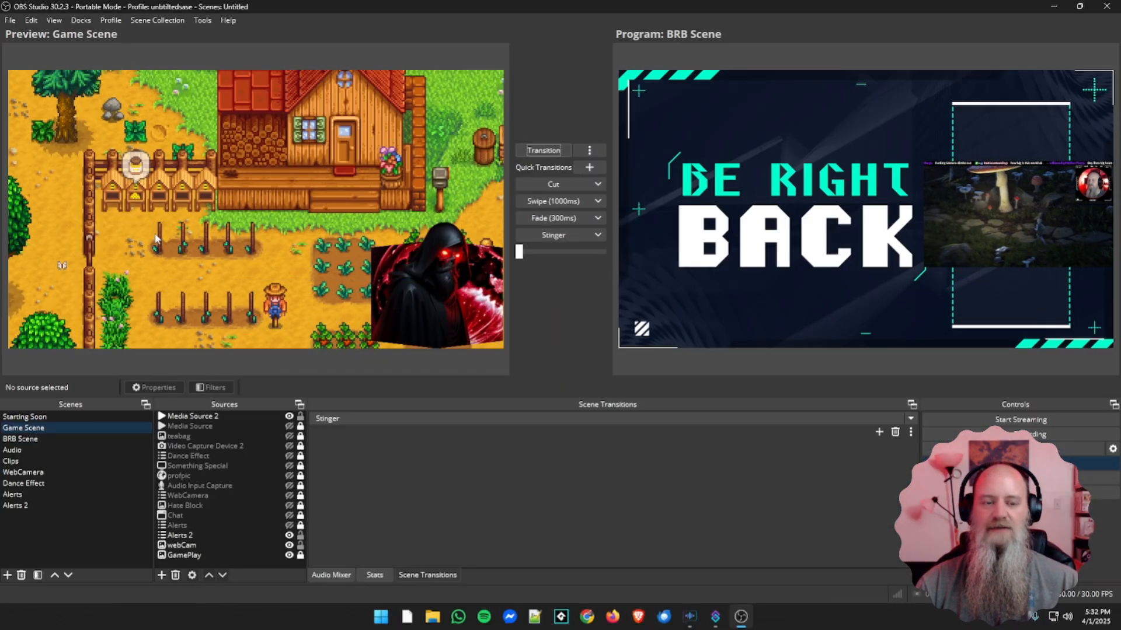
Move the webCam source to the lower-left corner of Game Scene and change the GamePlay image to GameFake.png
{"action": "left_click_drag", "start_coordinate": [403, 311], "coordinate": [43, 310]}
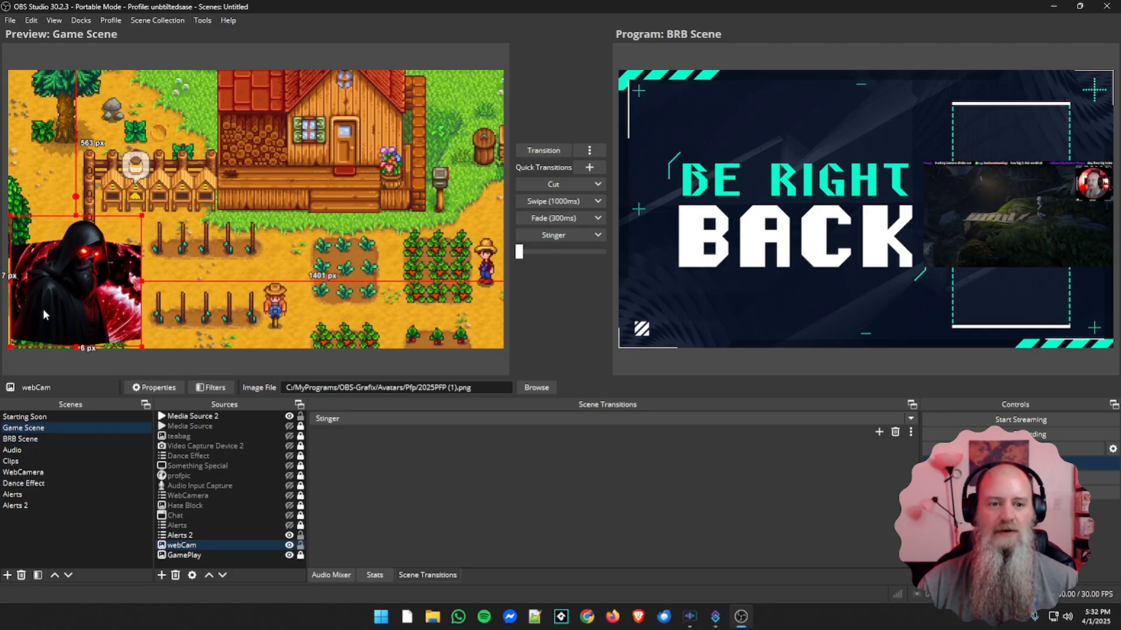
{"action": "double_click", "coordinate": [186, 555]}
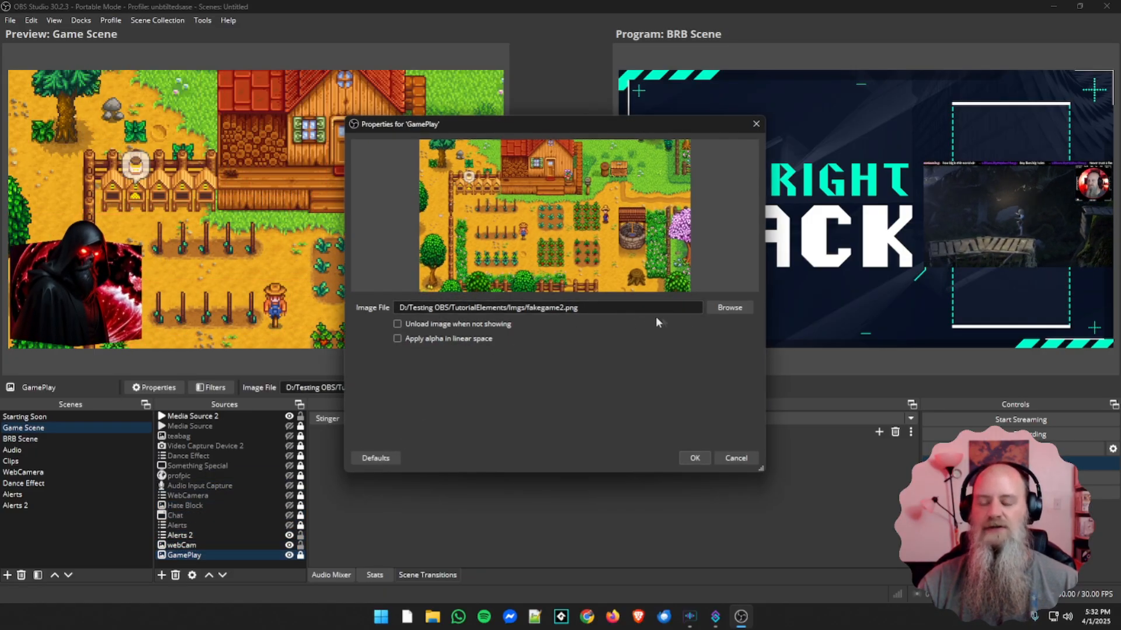
{"action": "left_click", "coordinate": [716, 309]}
{"action": "left_click", "coordinate": [555, 251]}
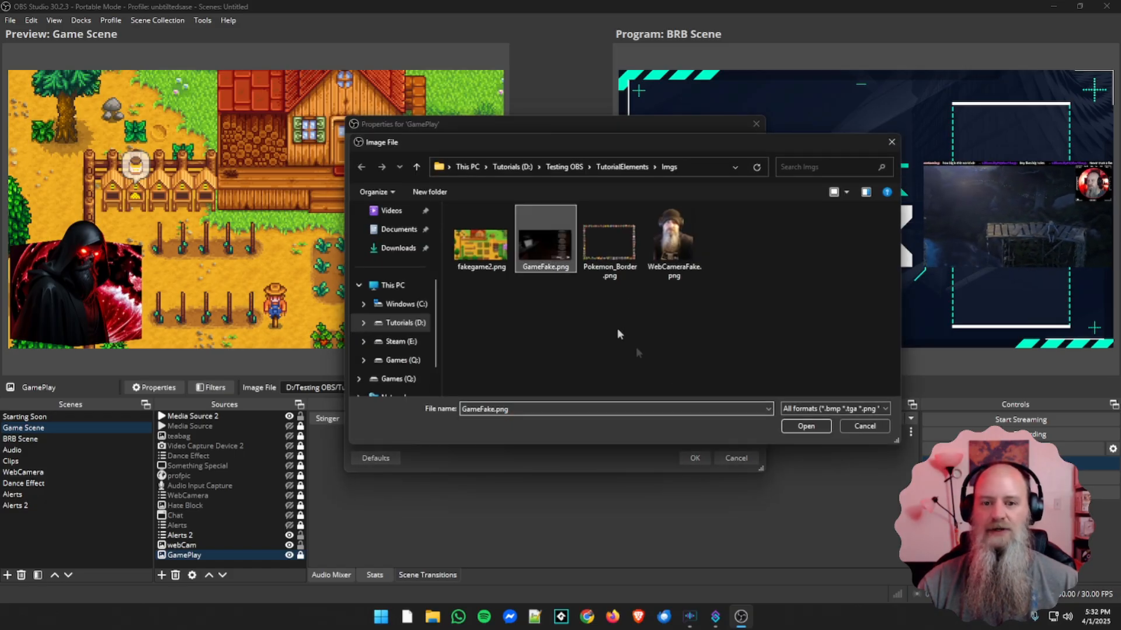
{"action": "left_click", "coordinate": [806, 426]}
{"action": "left_click", "coordinate": [695, 458]}
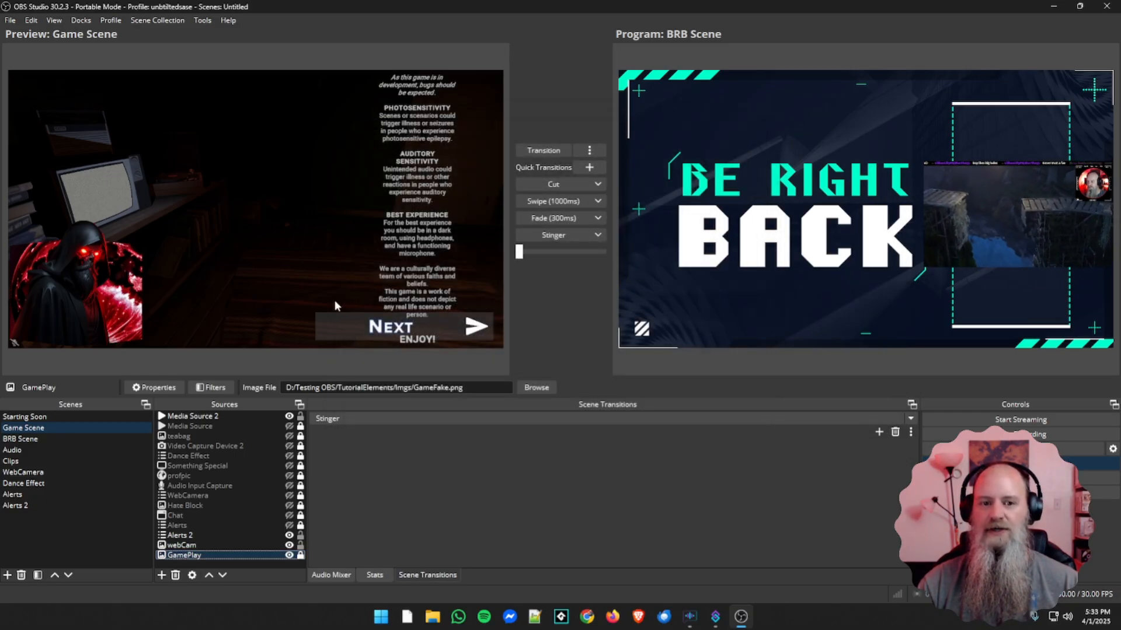
Send Game Scene straight to program from the scene list, load it into the preview, and send BRB Scene to program the same way
{"action": "double_click", "coordinate": [27, 431]}
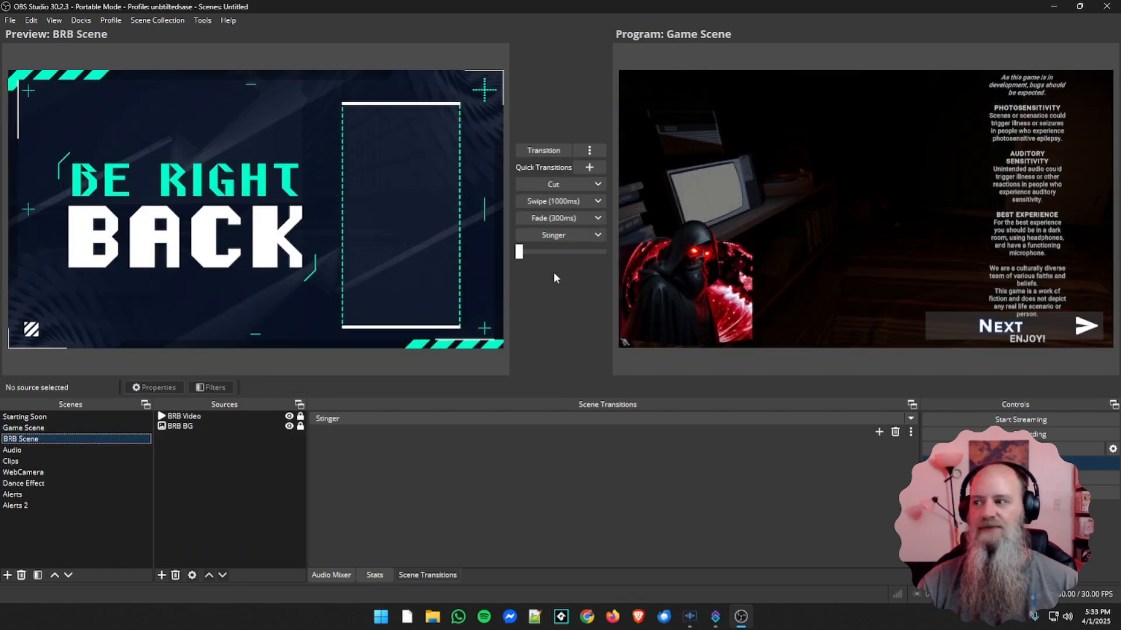
{"action": "left_click", "coordinate": [45, 430]}
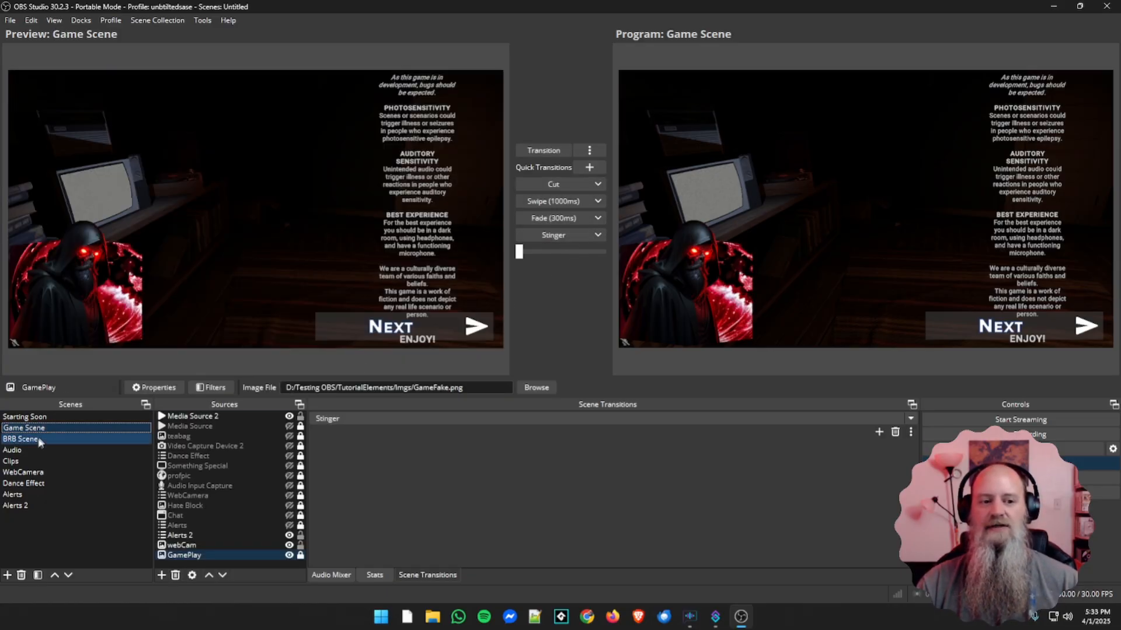
{"action": "left_click", "coordinate": [33, 440]}
{"action": "double_click", "coordinate": [32, 440]}
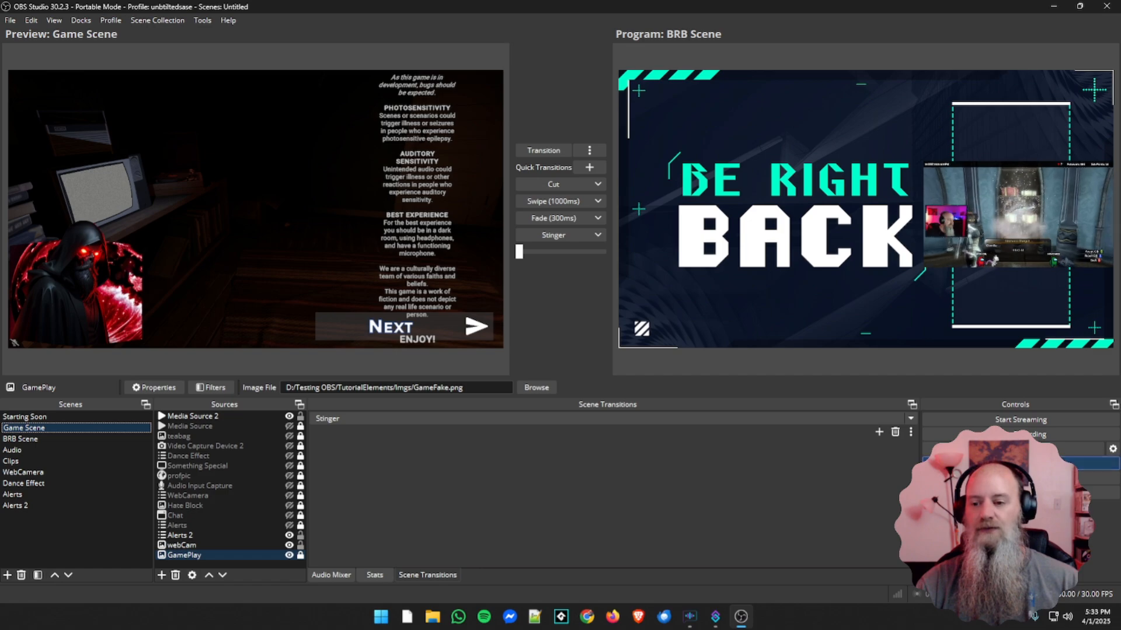
With Studio Mode turned off, switch between Game Scene and BRB Scene and hide Media Source 2 in Game Scene
{"action": "left_click", "coordinate": [992, 463]}
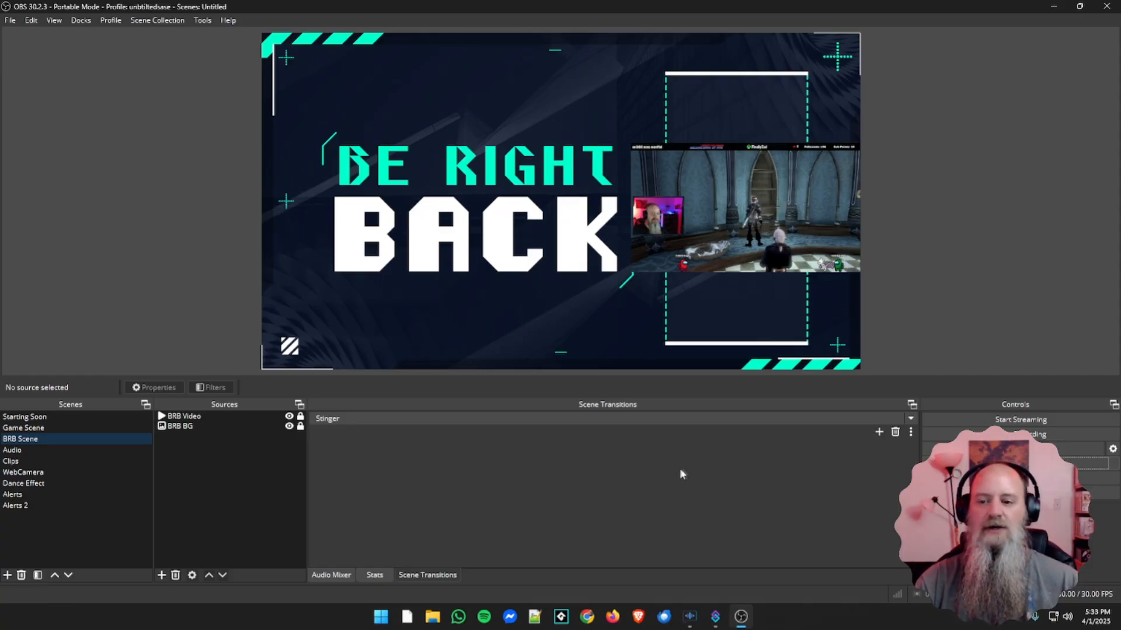
{"action": "left_click", "coordinate": [66, 430]}
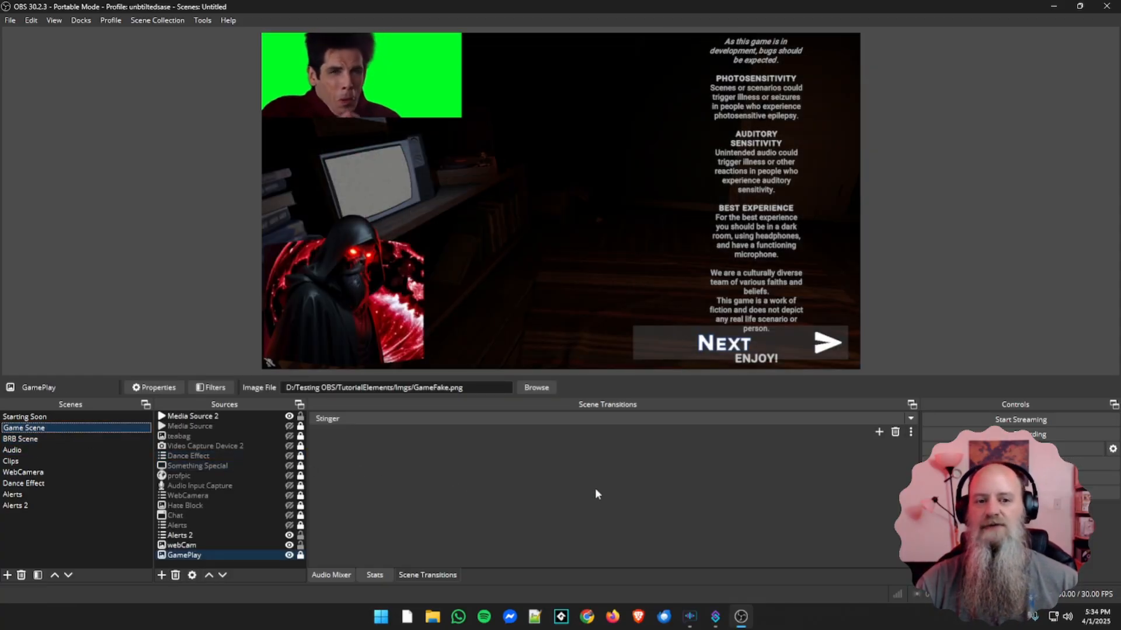
{"action": "left_click", "coordinate": [289, 416]}
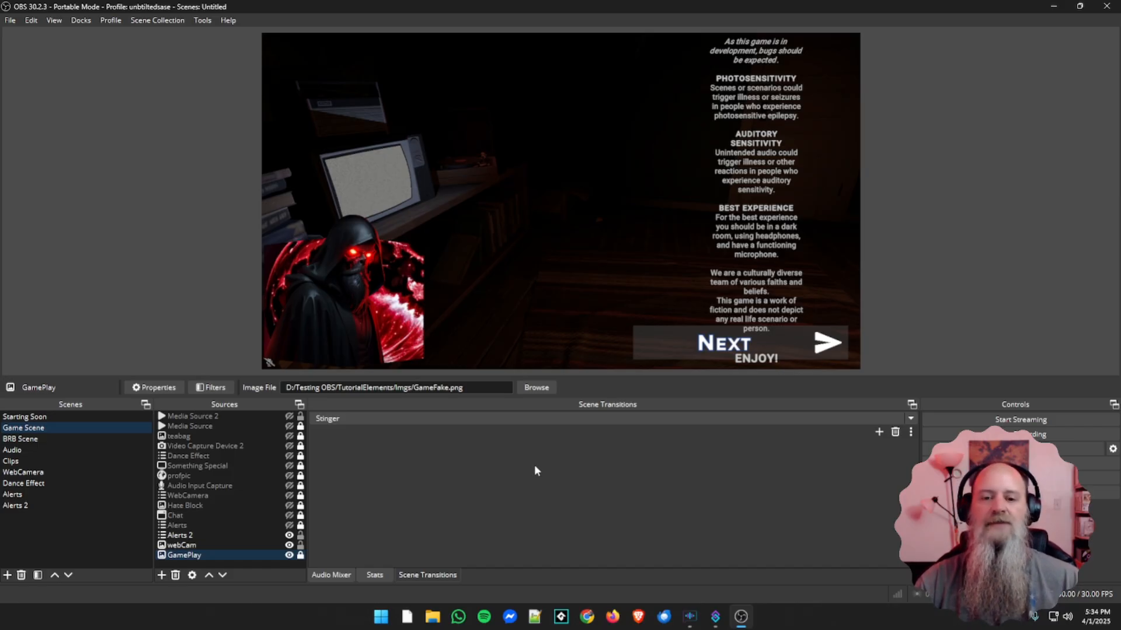
{"action": "left_click", "coordinate": [40, 440]}
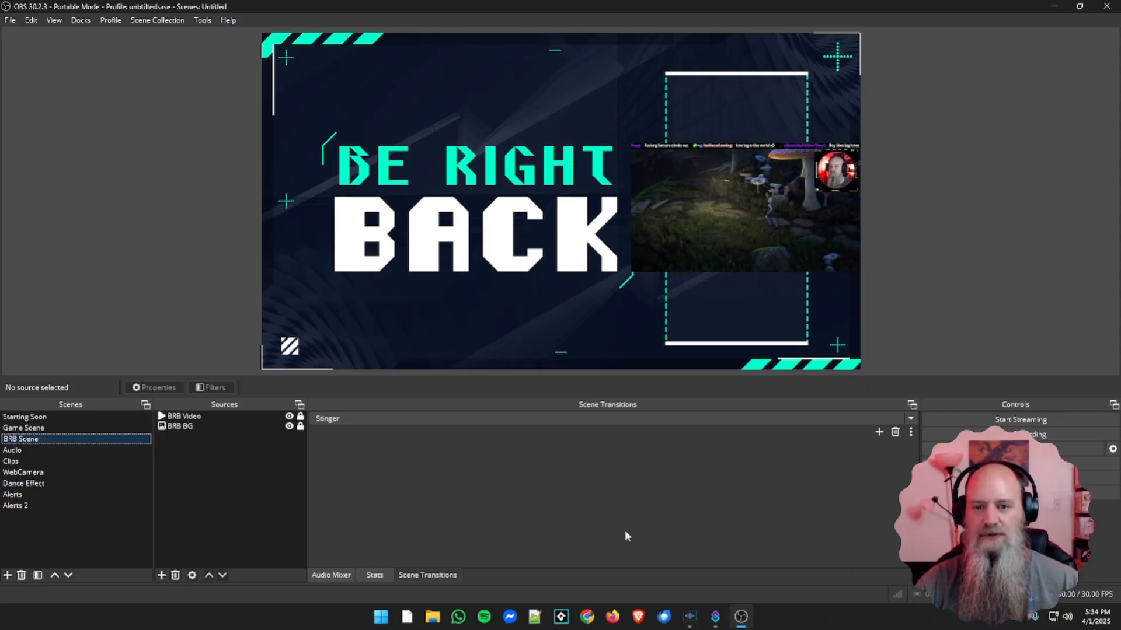
{"action": "left_click", "coordinate": [44, 427]}
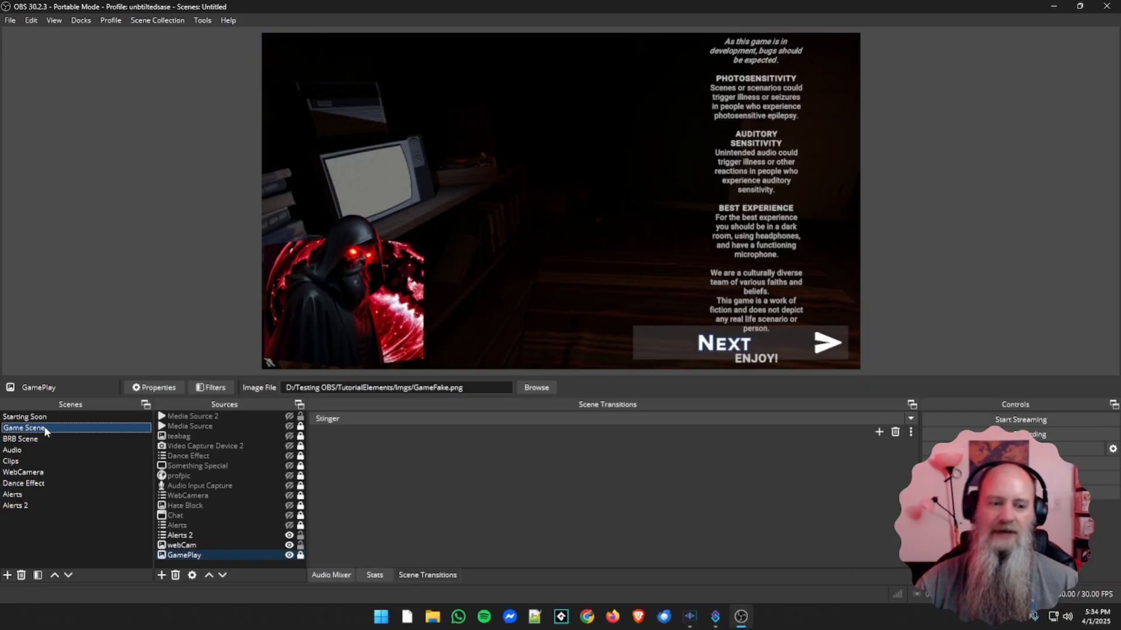
Change the image file of the GamePlay source in Game Scene to fakegame2.png while Studio Mode is off
{"action": "left_click", "coordinate": [221, 554]}
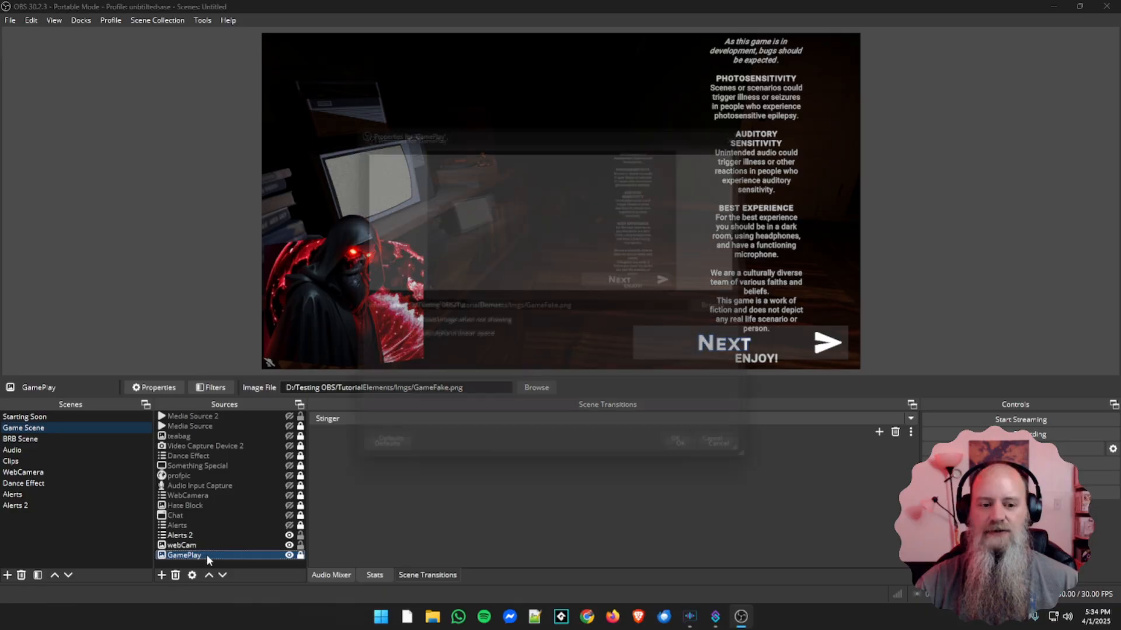
{"action": "double_click", "coordinate": [206, 554]}
{"action": "left_click", "coordinate": [724, 308]}
{"action": "left_click", "coordinate": [481, 241]}
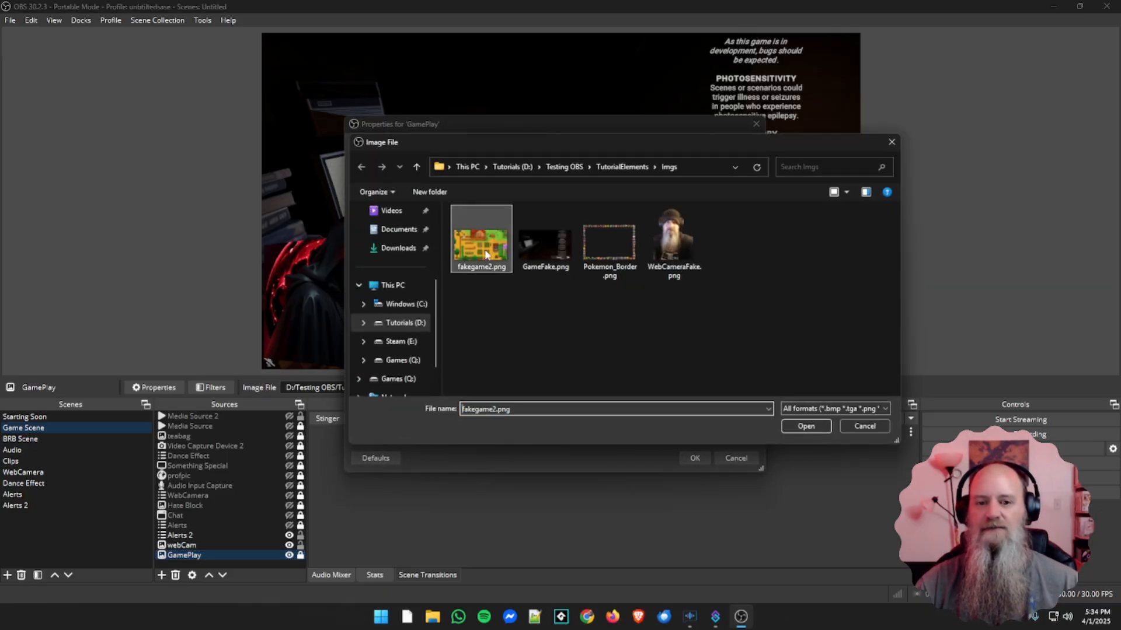
{"action": "left_click", "coordinate": [790, 426]}
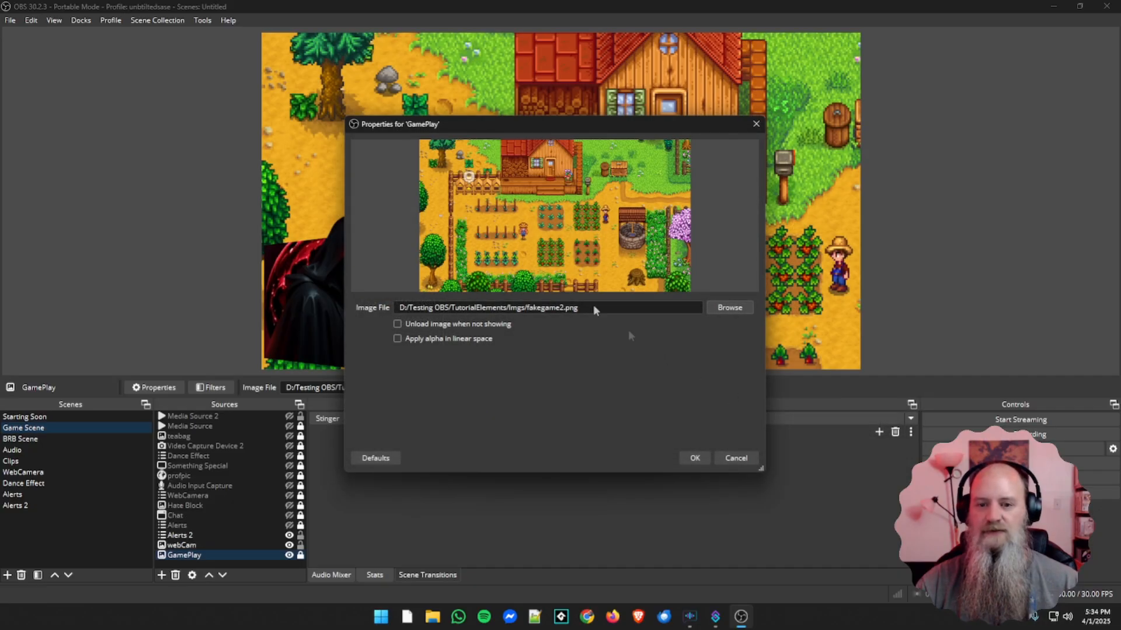
{"action": "left_click", "coordinate": [693, 458]}
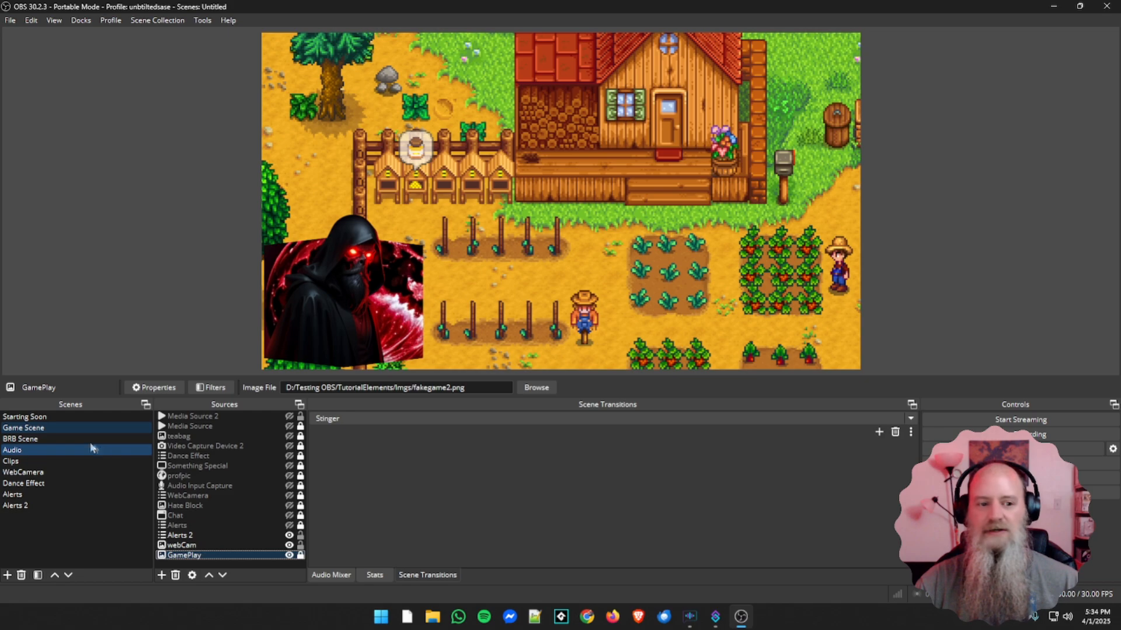
Switch to BRB Scene, turn on Studio Mode, and load Game Scene into the preview
{"action": "left_click", "coordinate": [40, 439]}
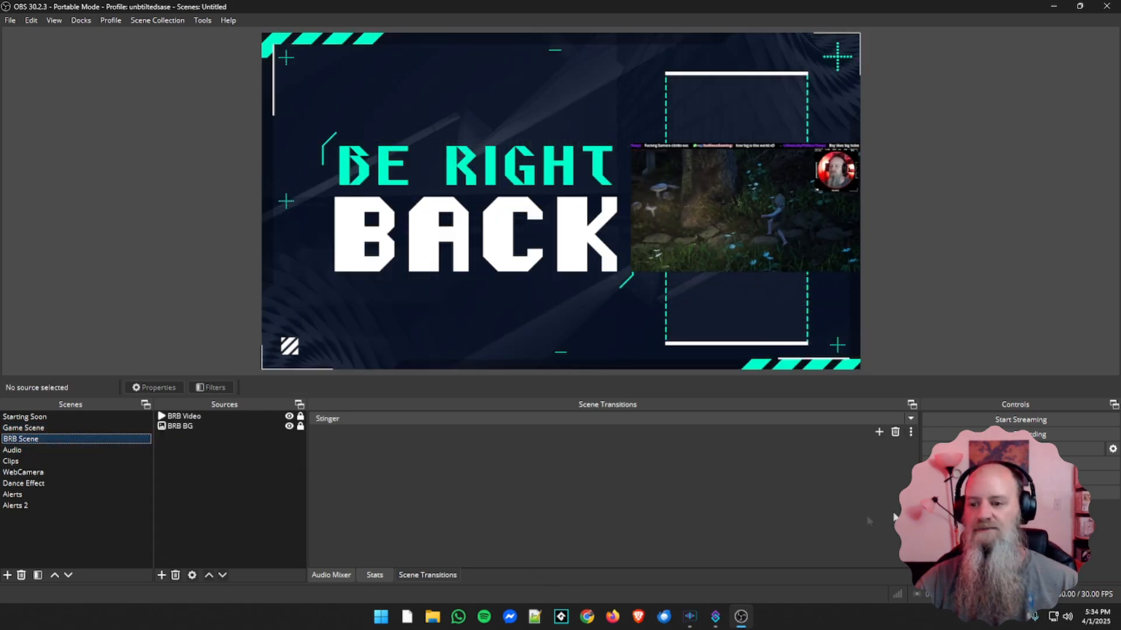
{"action": "left_click", "coordinate": [1016, 462]}
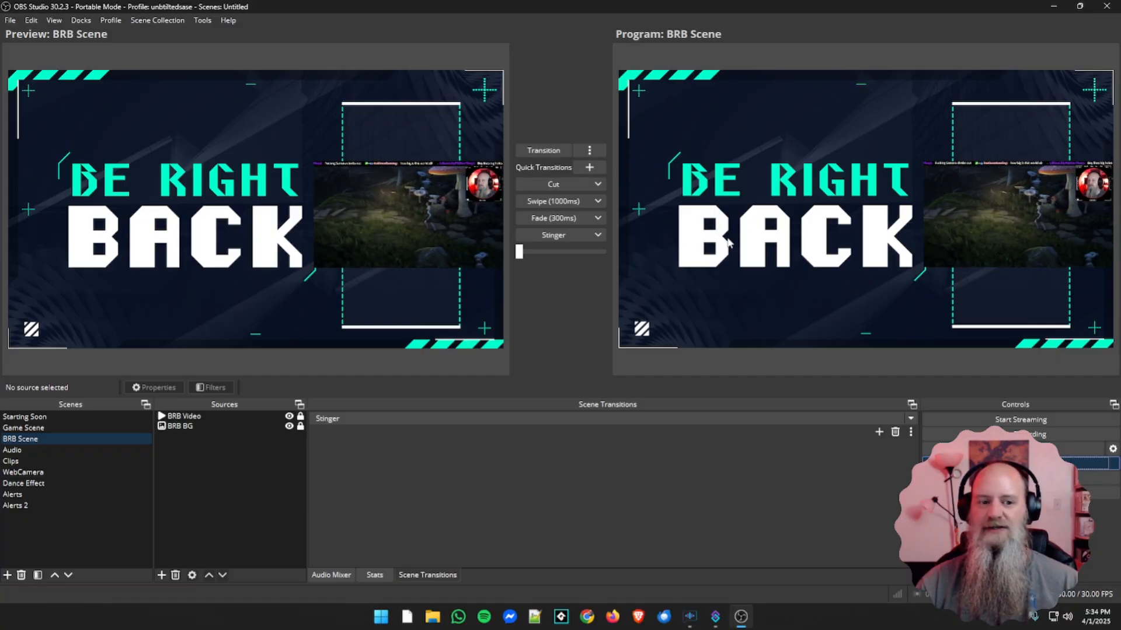
{"action": "left_click", "coordinate": [26, 429]}
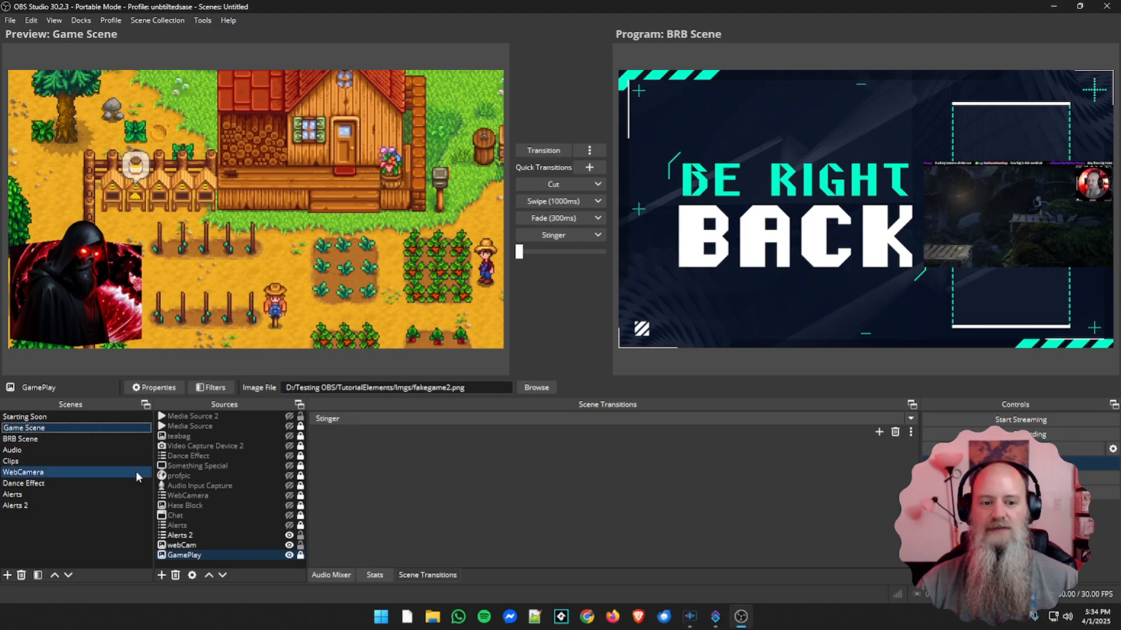
Change the GamePlay image to GameFake.png in the preview and transition Game Scene to program
{"action": "double_click", "coordinate": [181, 556]}
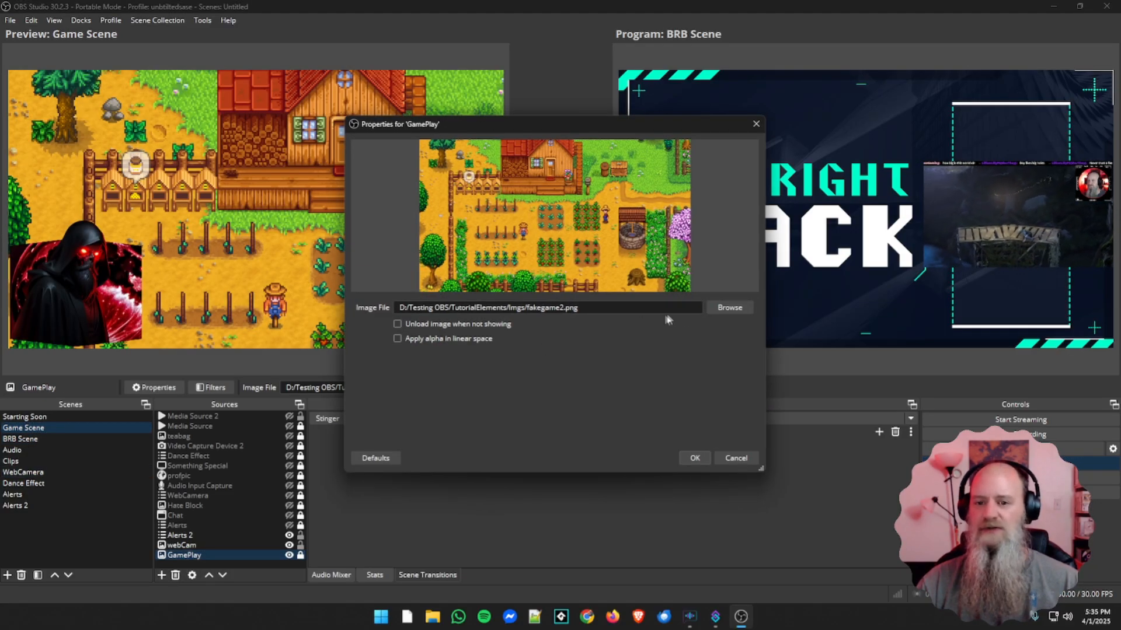
{"action": "left_click", "coordinate": [729, 307]}
{"action": "left_click", "coordinate": [554, 273]}
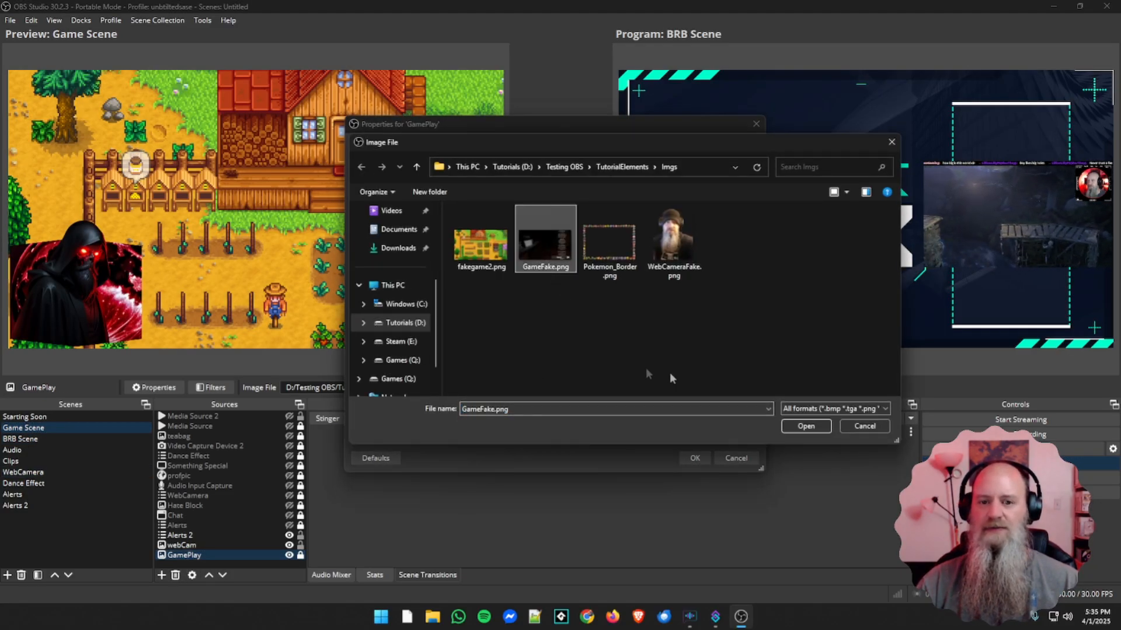
{"action": "left_click", "coordinate": [795, 426]}
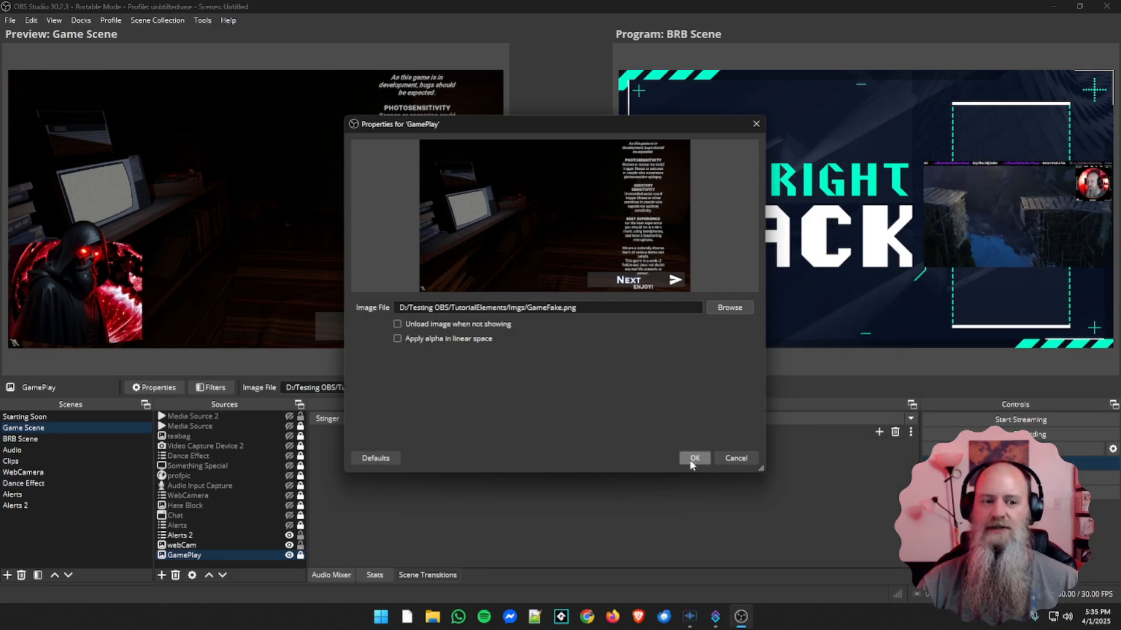
{"action": "left_click", "coordinate": [694, 459]}
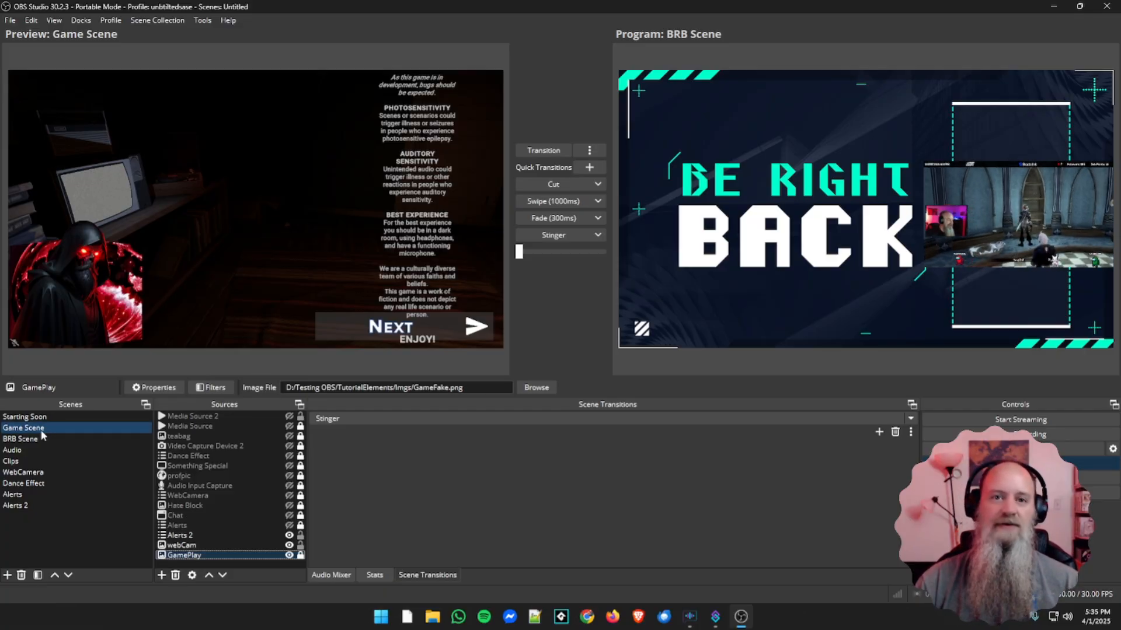
{"action": "left_click", "coordinate": [544, 150]}
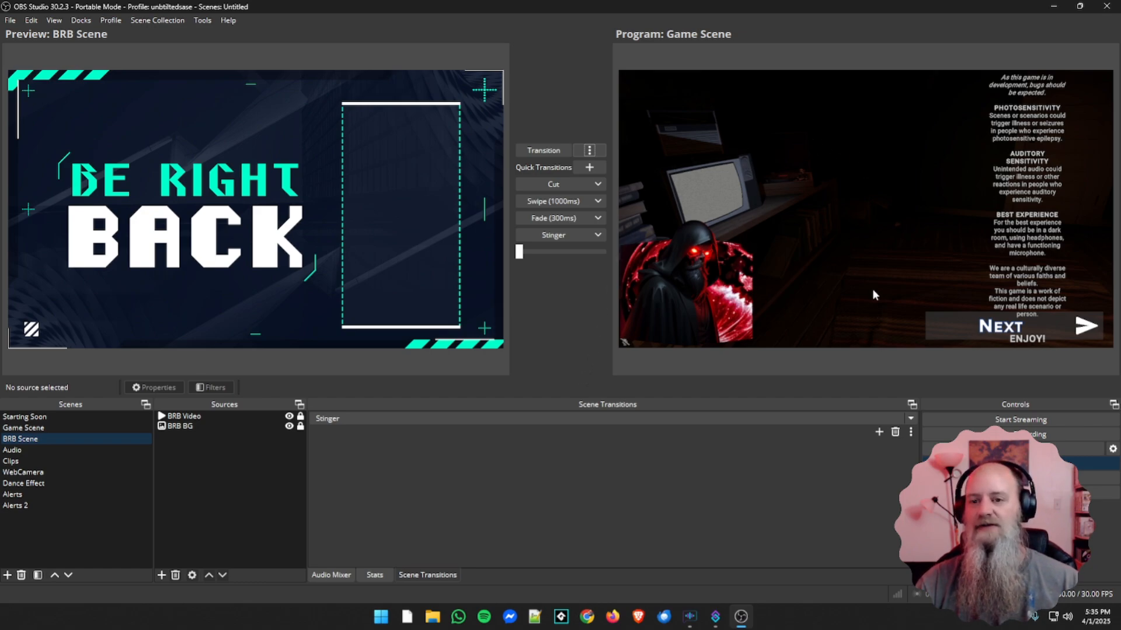
Toggle Studio Mode off and on, and add a new Window Capture 2 source of the OBS 31.0.1 Tutorial Rec window to Game Scene
{"action": "left_click", "coordinate": [1003, 462]}
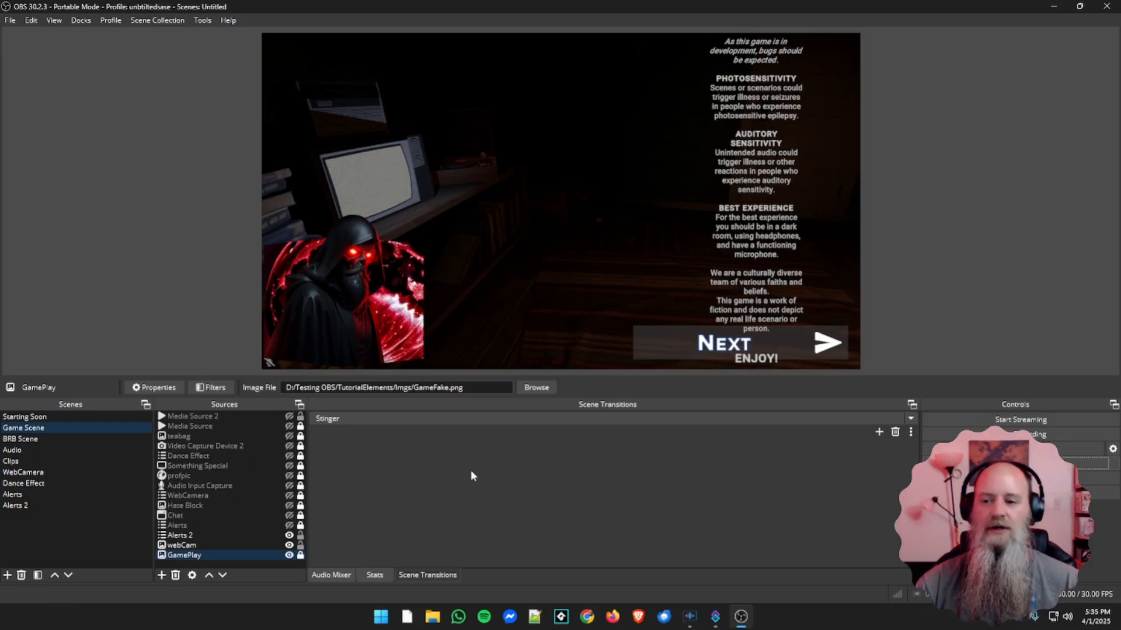
{"action": "left_click", "coordinate": [1015, 464]}
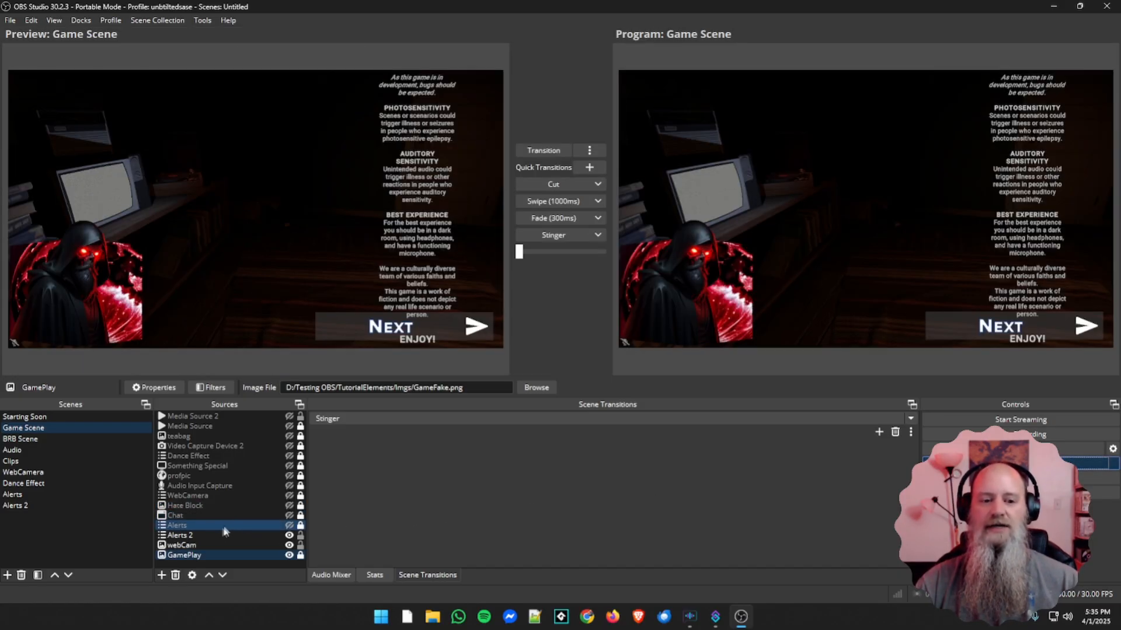
{"action": "left_click", "coordinate": [162, 575]}
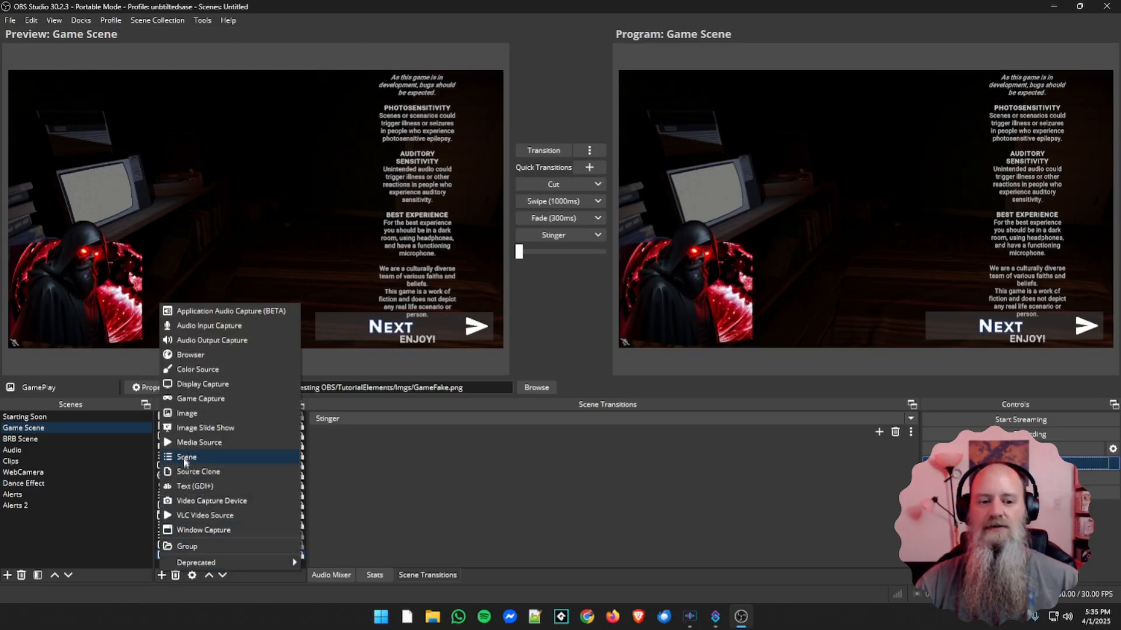
{"action": "left_click", "coordinate": [192, 524]}
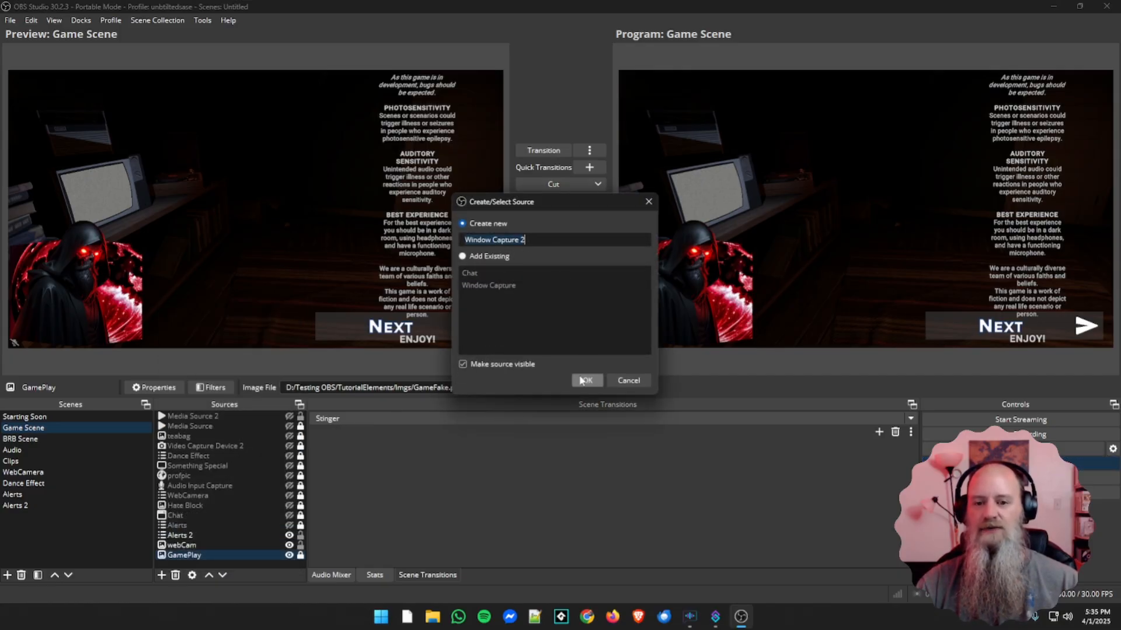
{"action": "left_click", "coordinate": [584, 376]}
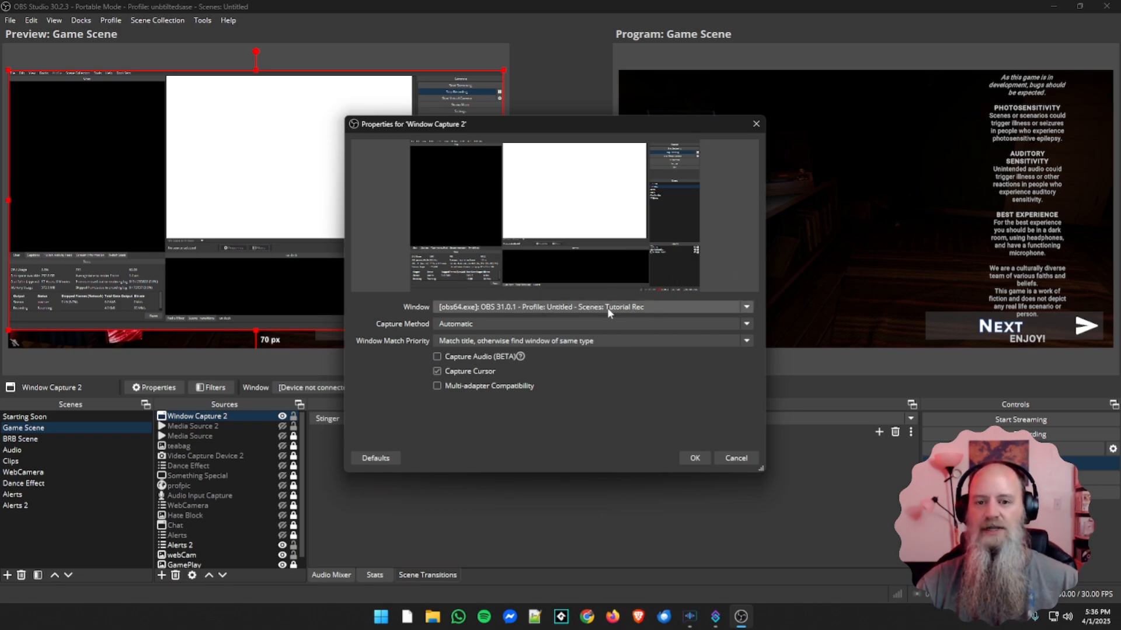
{"action": "left_click", "coordinate": [696, 458]}
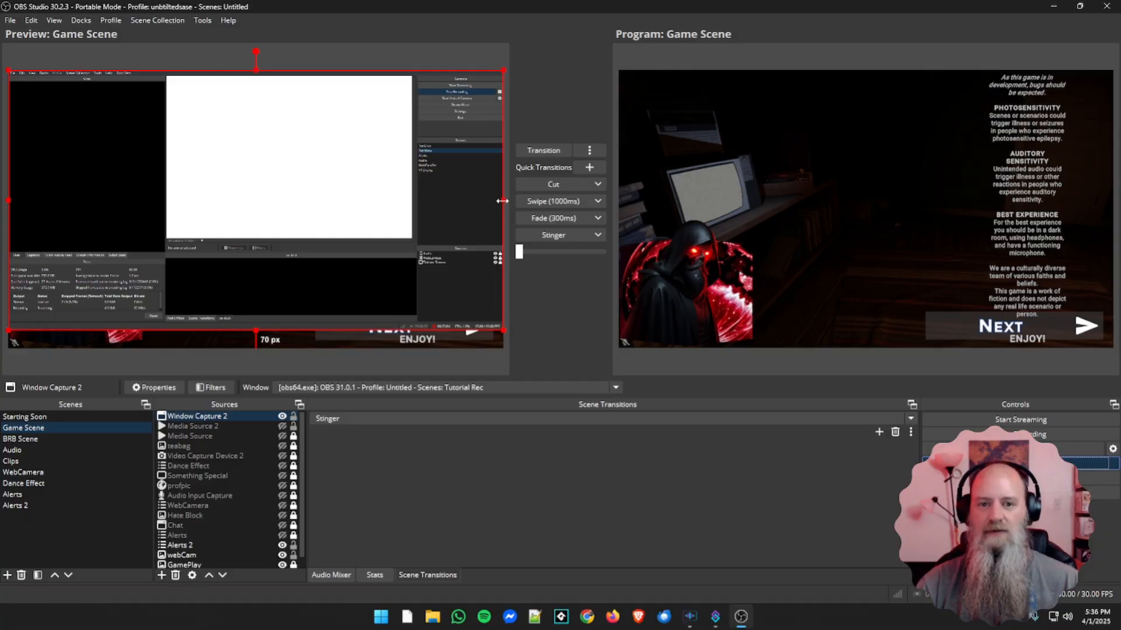
Crop Window Capture 2 to its white canvas area, place it about 541 px from the left and 117 px from the top, and Cut to program
{"action": "left_click_drag", "start_coordinate": [502, 201], "coordinate": [390, 201]}
{"action": "left_click_drag", "start_coordinate": [199, 330], "coordinate": [202, 255]}
{"action": "left_click_drag", "start_coordinate": [8, 162], "coordinate": [154, 155]}
{"action": "left_click_drag", "start_coordinate": [282, 204], "coordinate": [276, 234]}
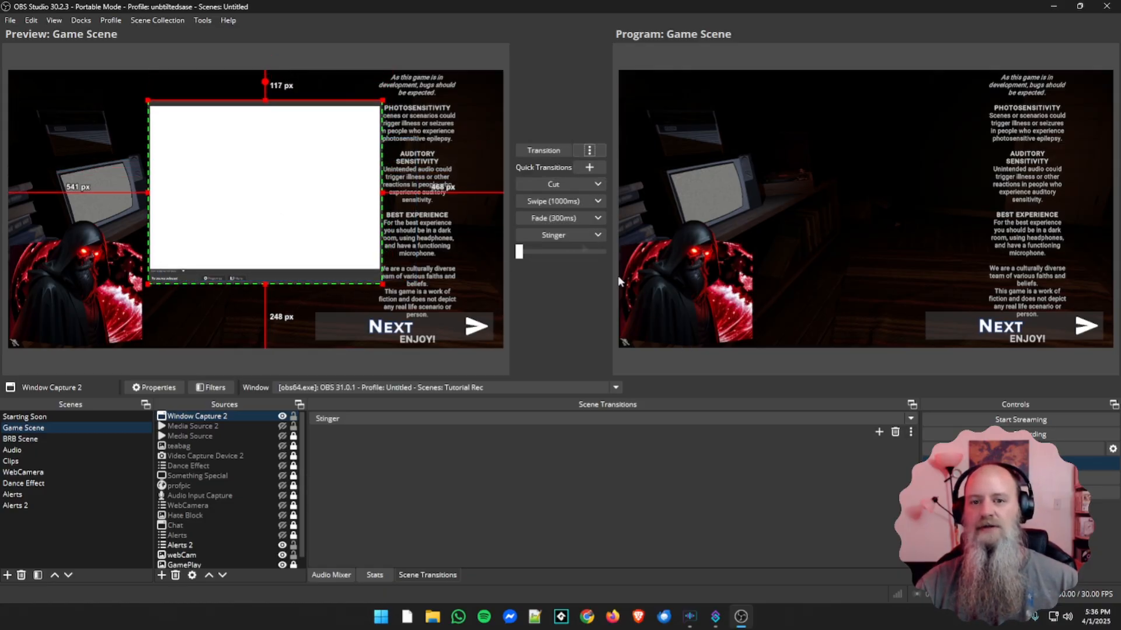
{"action": "left_click", "coordinate": [563, 185]}
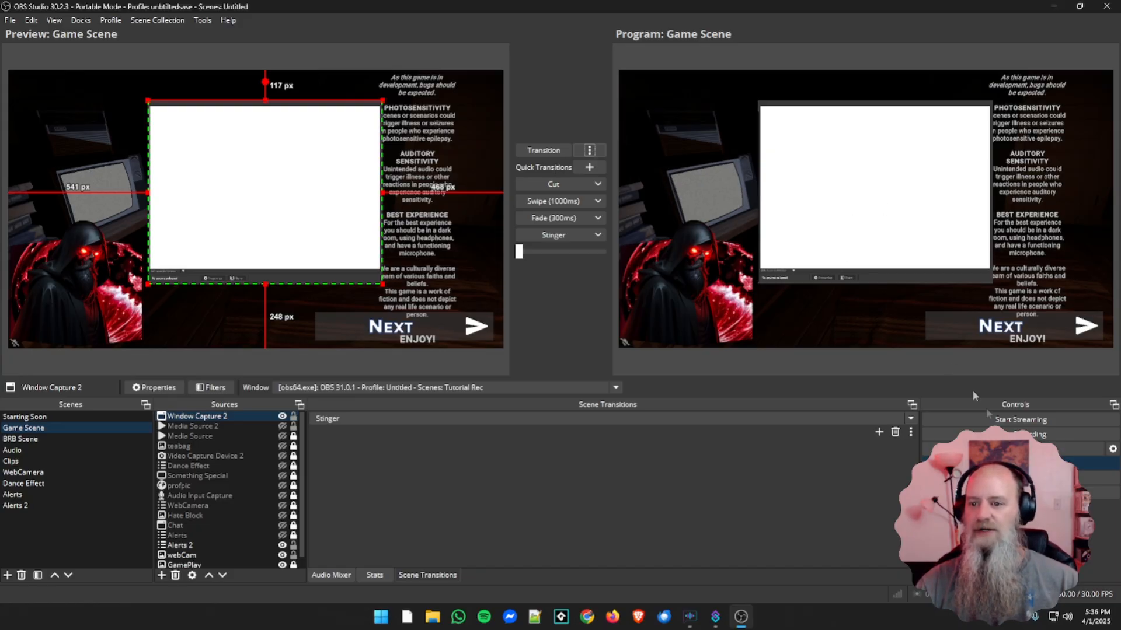
With Studio Mode turned off, hide and deselect Window Capture 2 in Game Scene, and toggle Studio Mode on and off once more
{"action": "left_click", "coordinate": [1100, 462]}
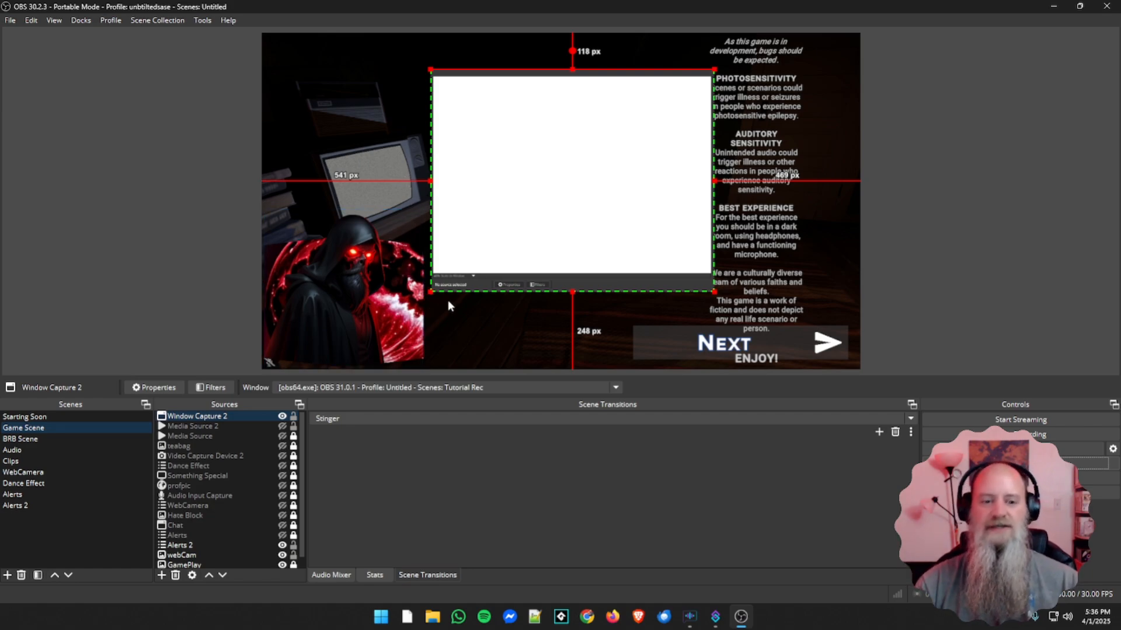
{"action": "left_click", "coordinate": [283, 417]}
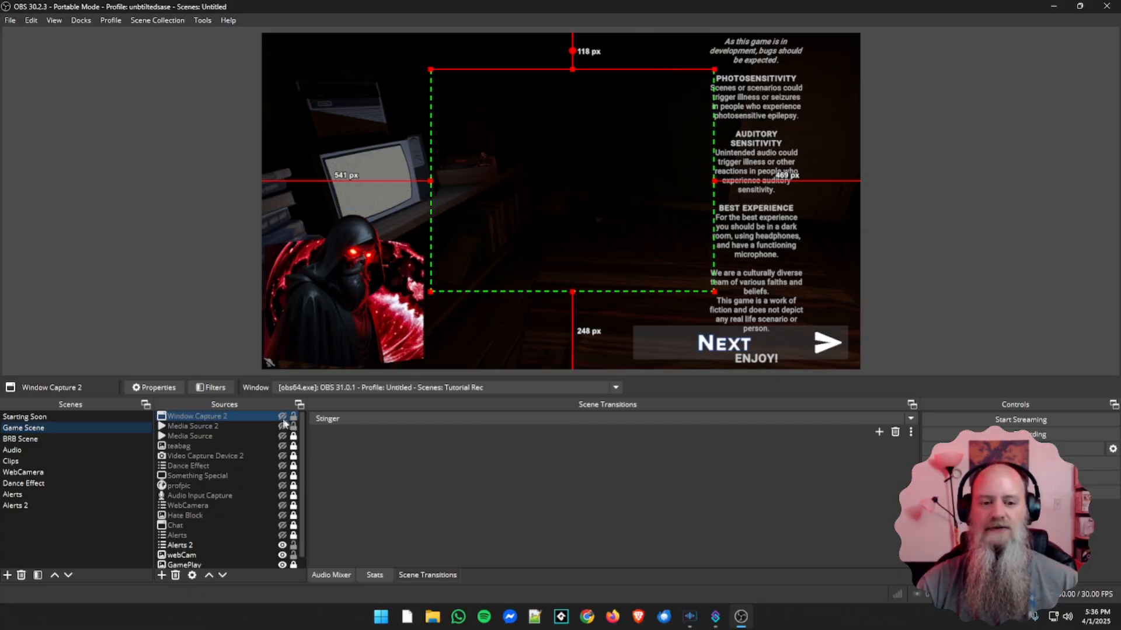
{"action": "left_click", "coordinate": [852, 258]}
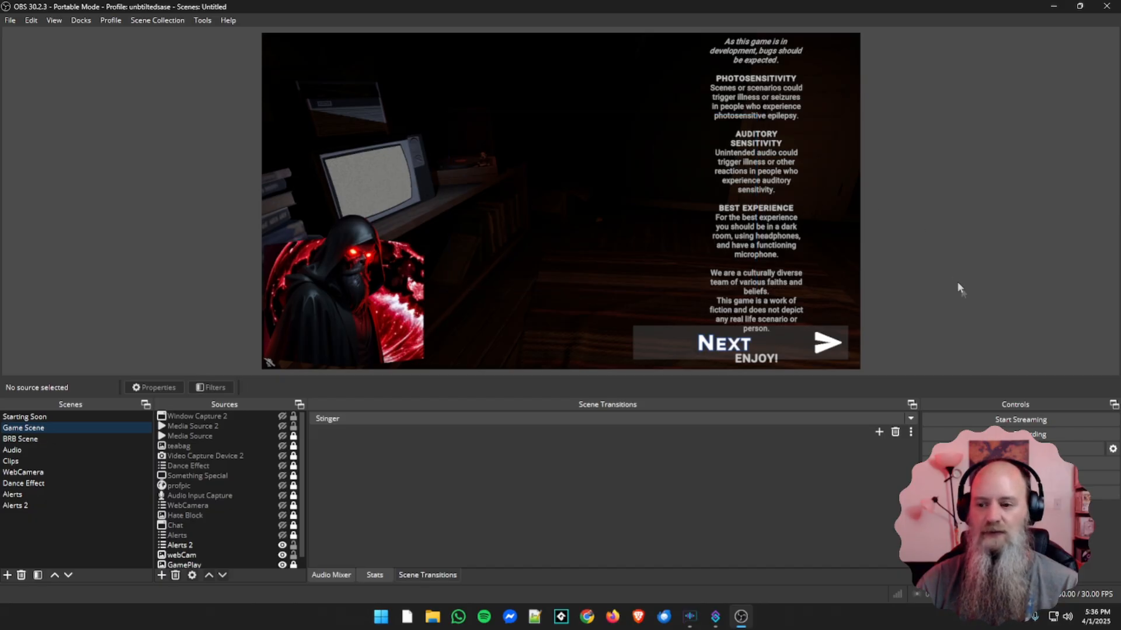
{"action": "left_click", "coordinate": [1018, 463]}
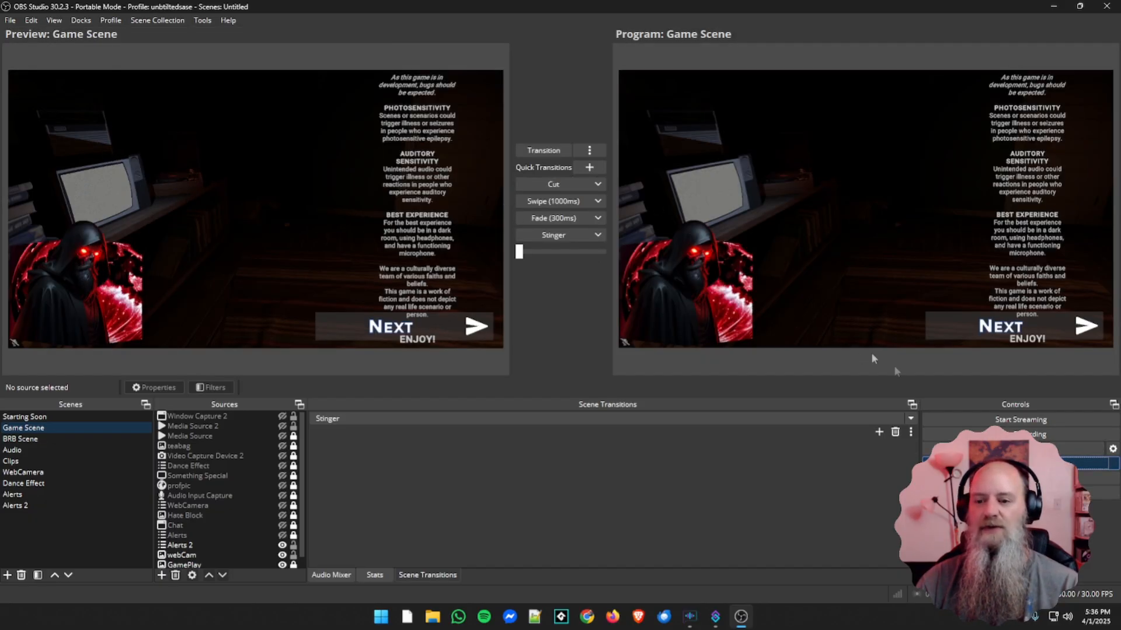
{"action": "left_click", "coordinate": [1097, 464]}
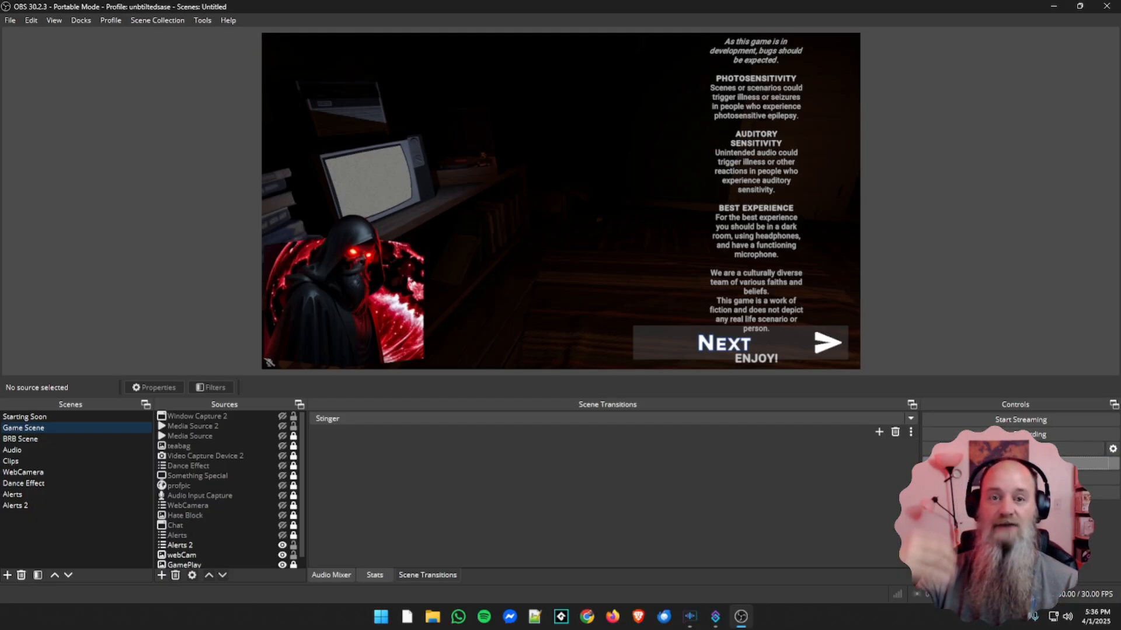